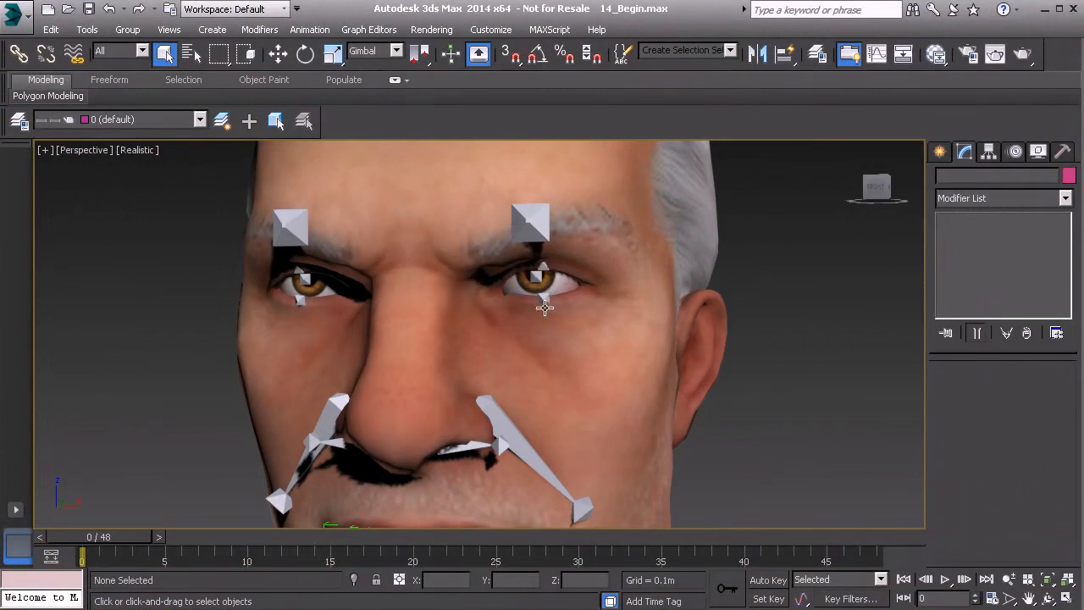
Hide the Mesh layer to expose the facial bones around the eyes
left_click(19, 121)
left_click(176, 225)
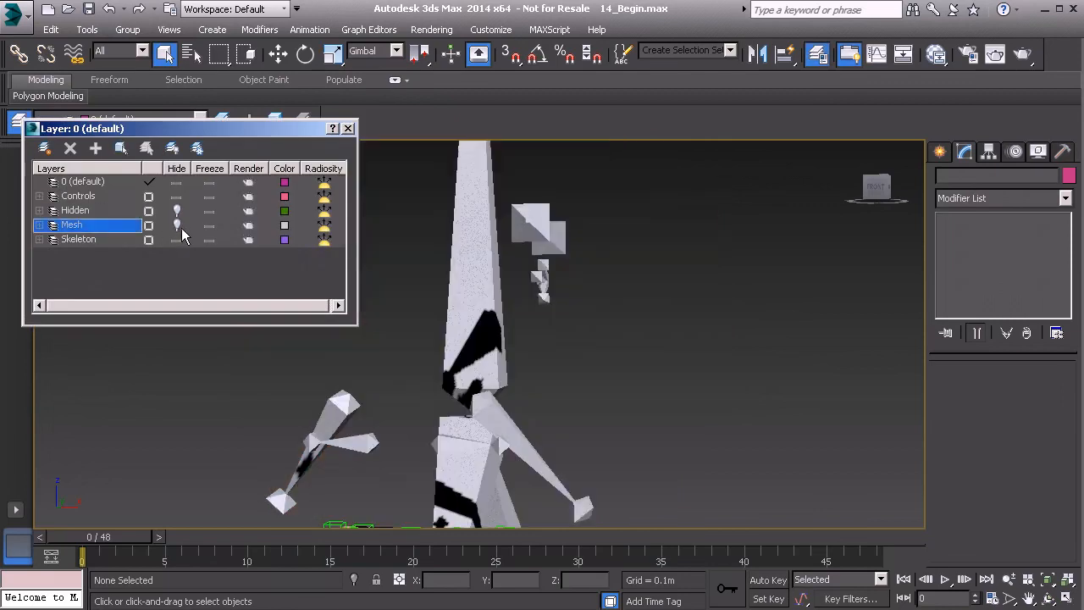
middle_click_drag(505, 324, 501, 399)
scroll(501, 399, "up", 2)
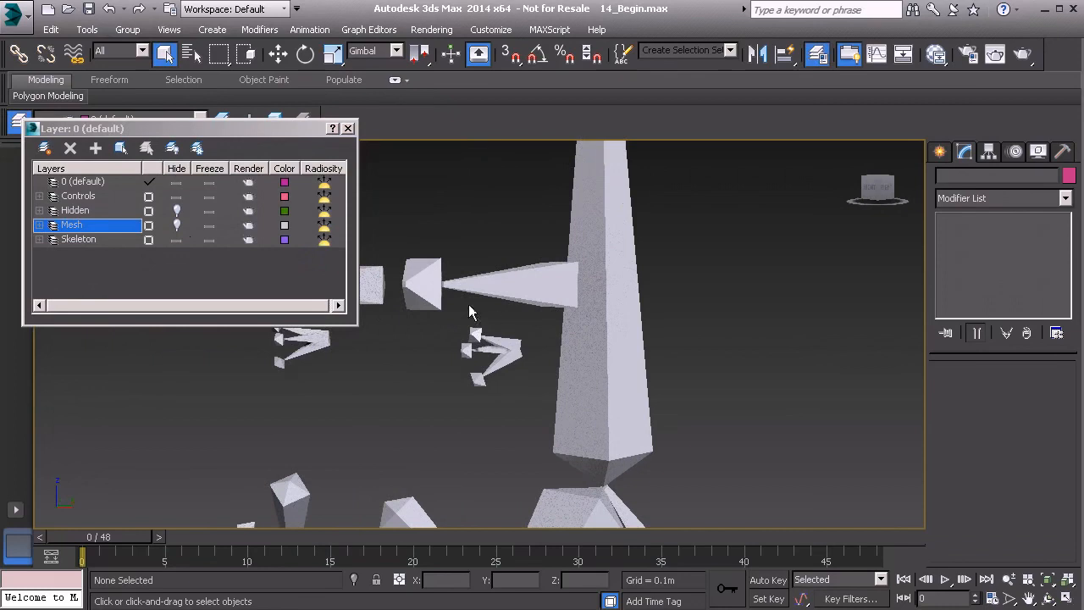
middle_click_drag(499, 337, 479, 412, "alt")
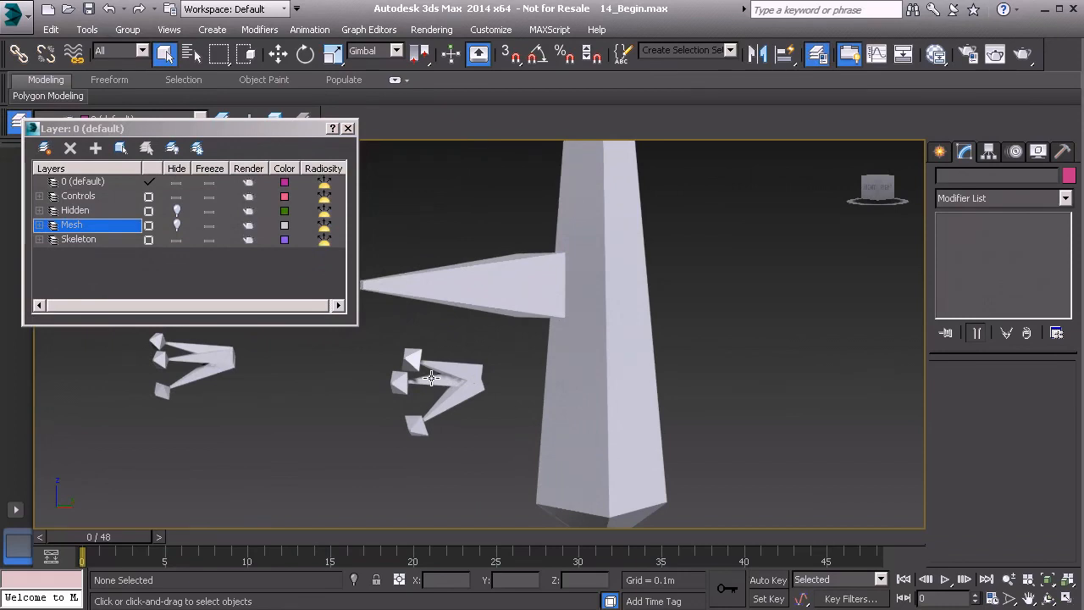
scroll(471, 449, "up", 2)
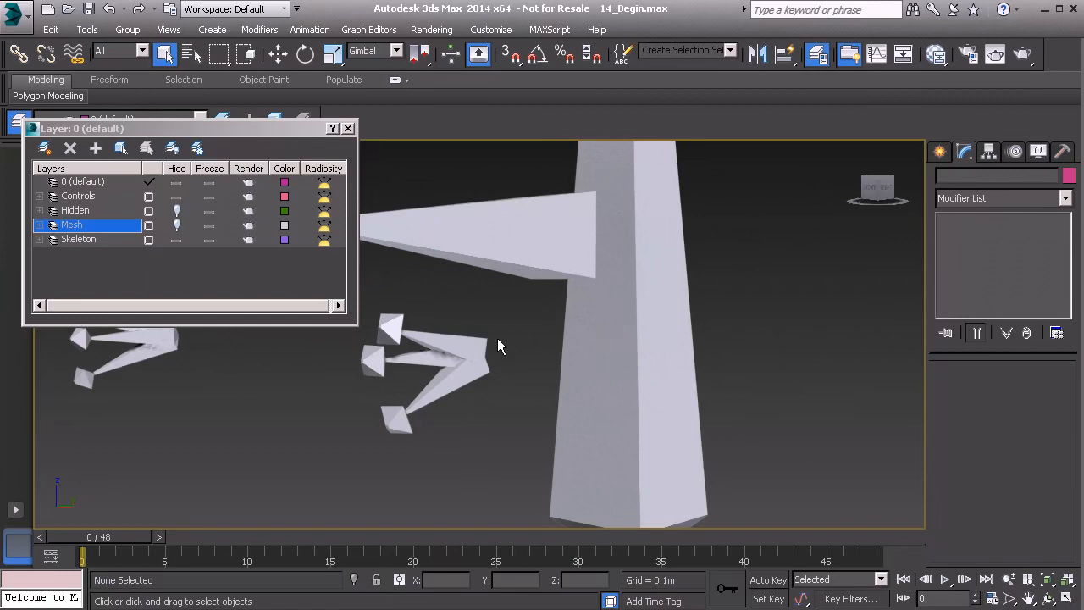
Select the left eyelid bones in turn to inspect Bn_L_LowerLid01 and Bn_L_UpperLid01
left_click(427, 343)
left_click(439, 394)
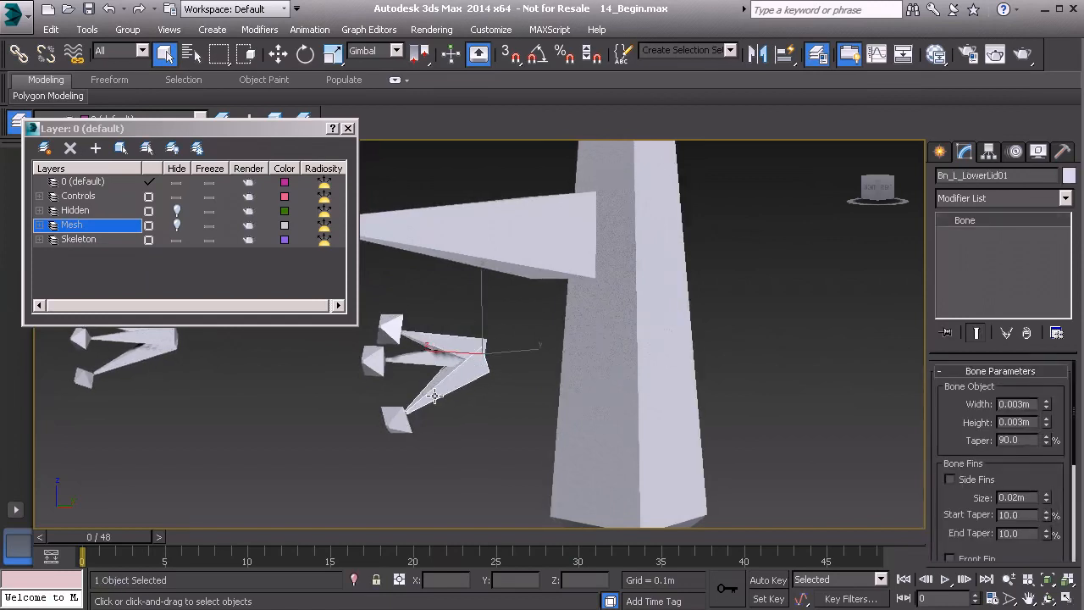
left_click(436, 345)
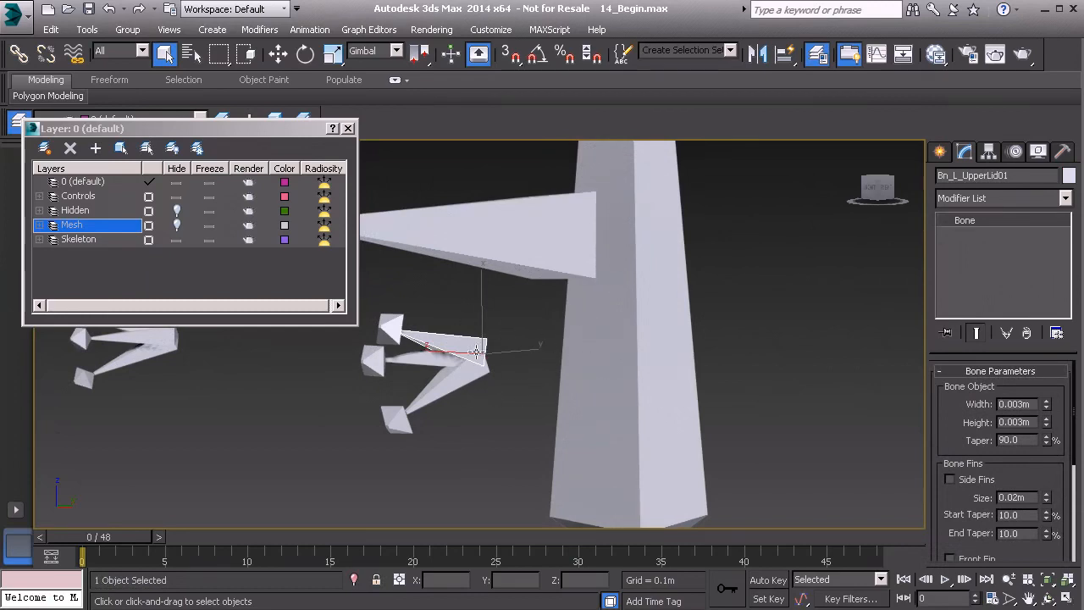
Create an ExposeTm helper in the viewport and align it to the base of the left eye bone
left_click(941, 152)
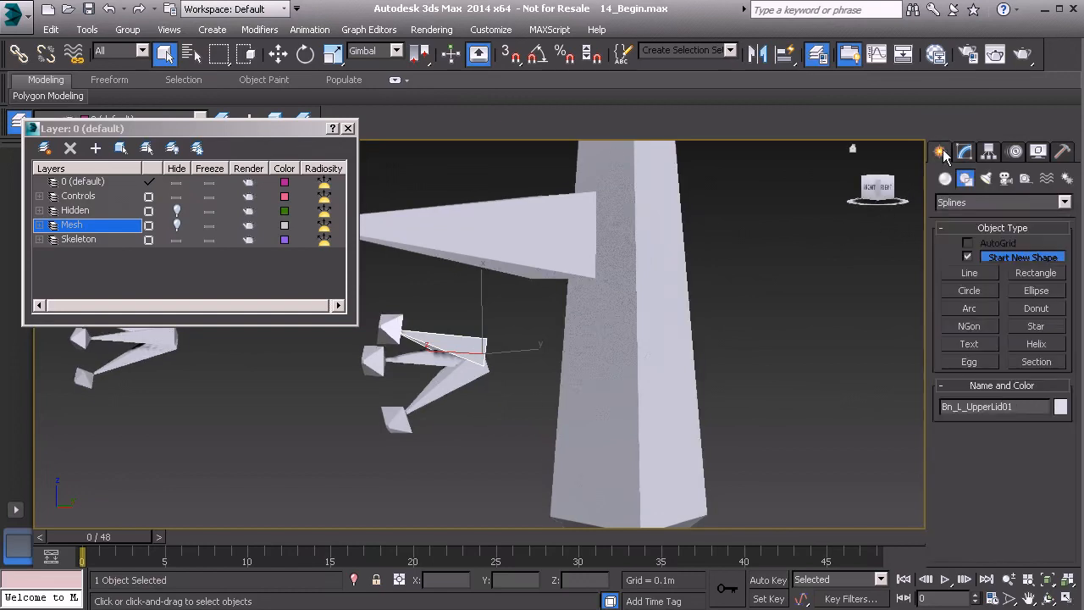
left_click(1026, 179)
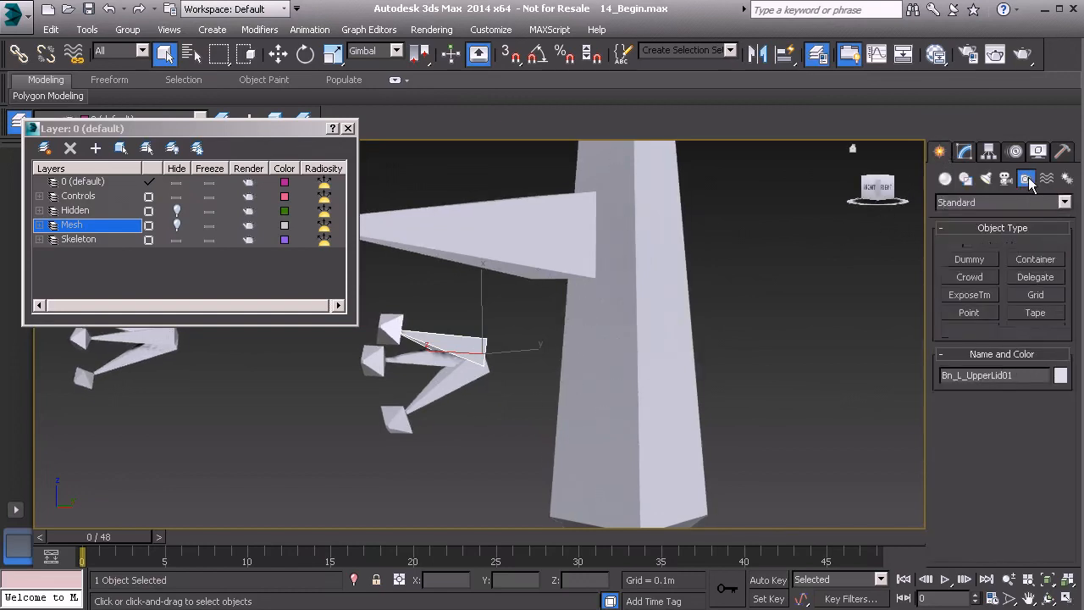
left_click(965, 296)
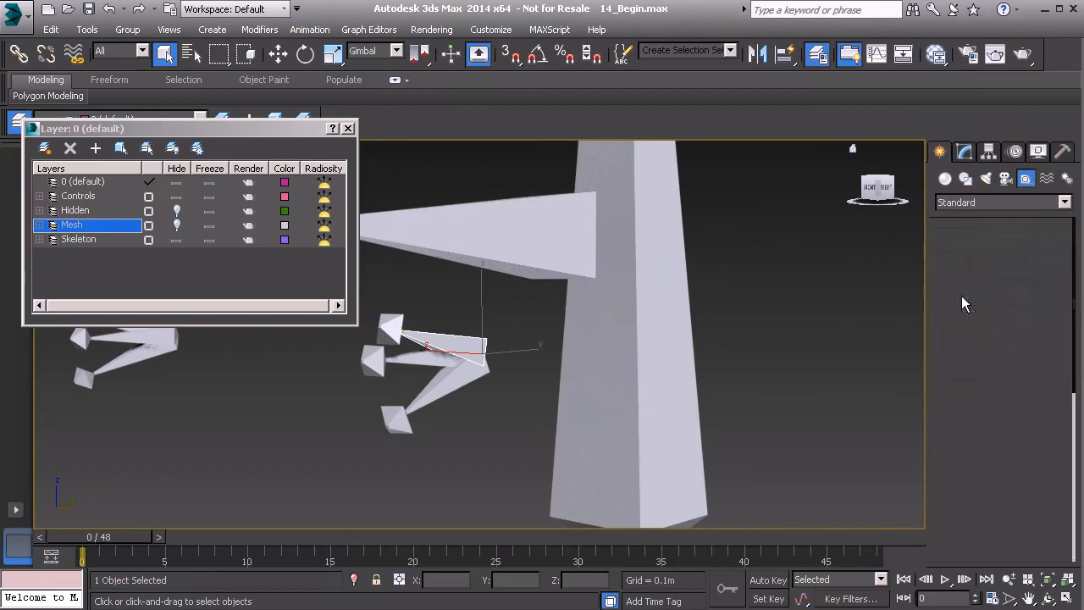
left_click(288, 483)
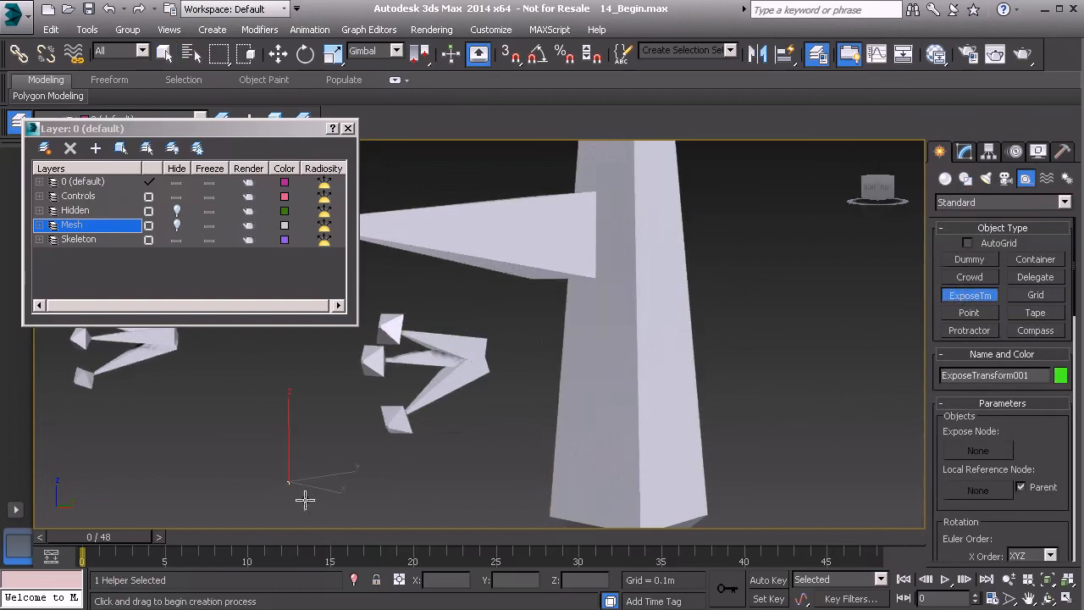
right_click(414, 488)
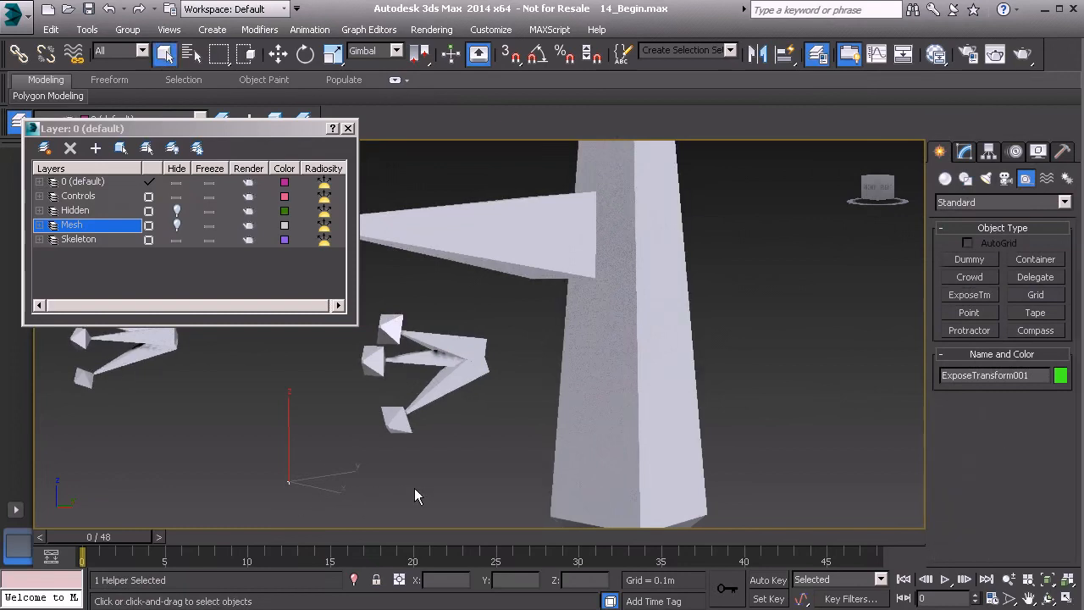
key("alt+a")
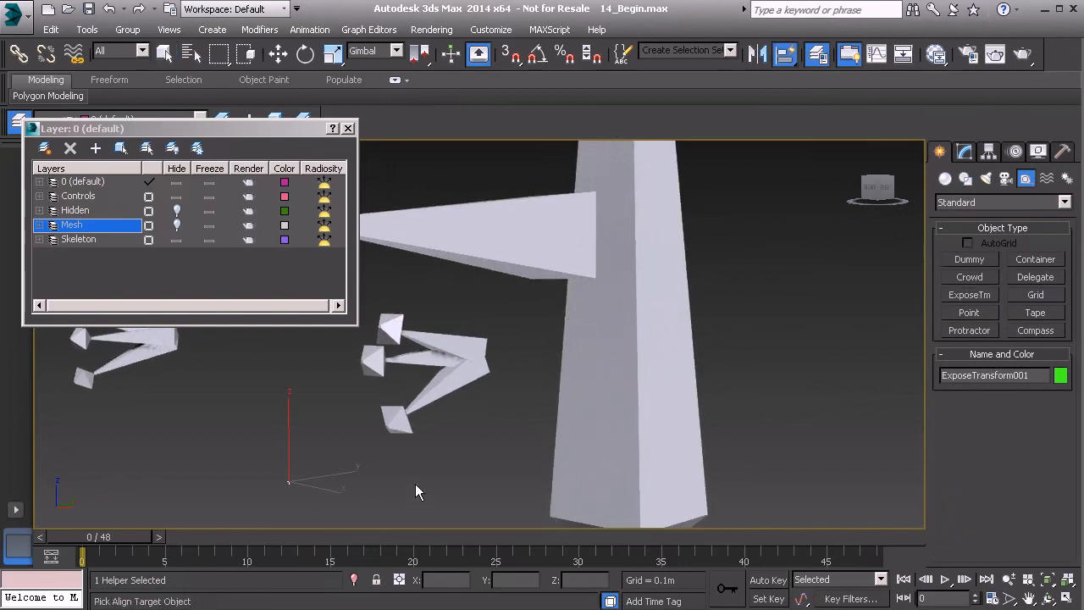
left_click(463, 357)
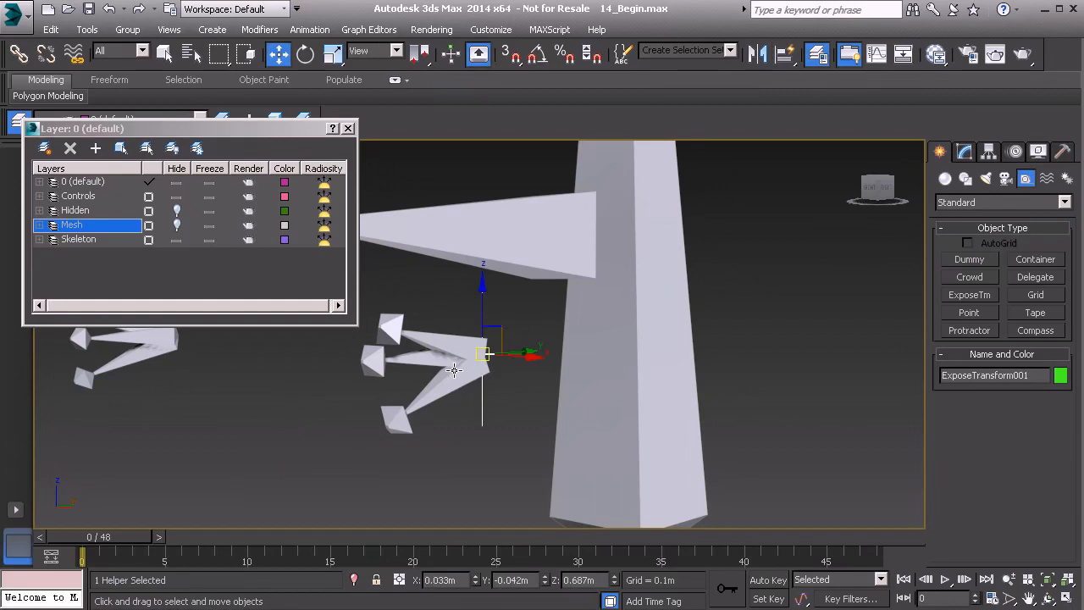
Link the aligned helper to the large head bone and rename it Expose_L_Eye01
left_click(20, 55)
left_click_drag(481, 424, 608, 413)
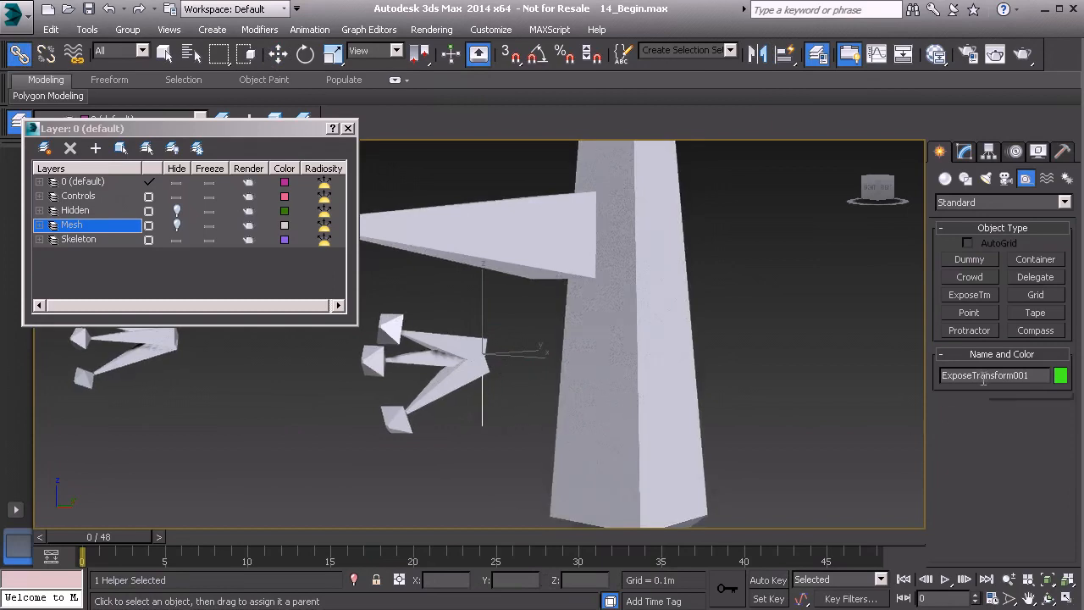
left_click_drag(972, 376, 1028, 383)
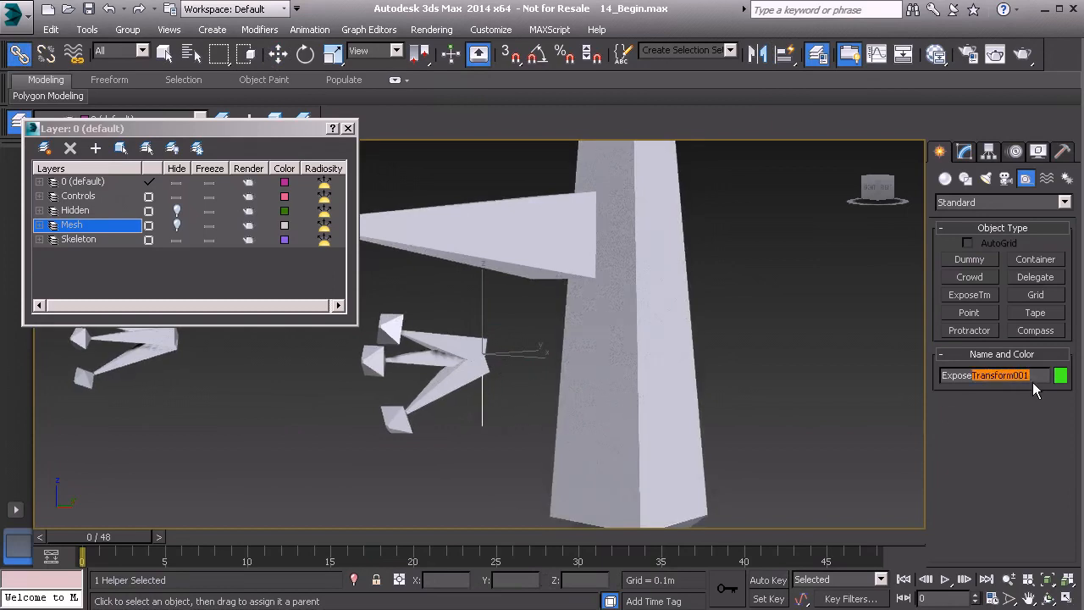
type("_L_Eye0")
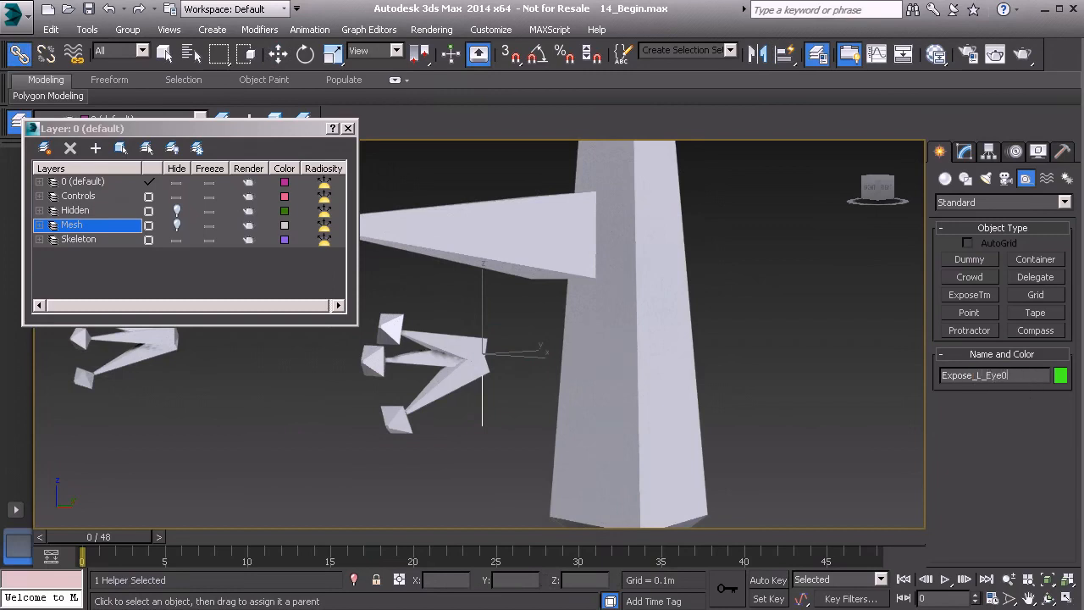
Clone the left eye helper as a copy named Expose_R_Eye01
middle_click_drag(477, 443, 534, 406, "alt")
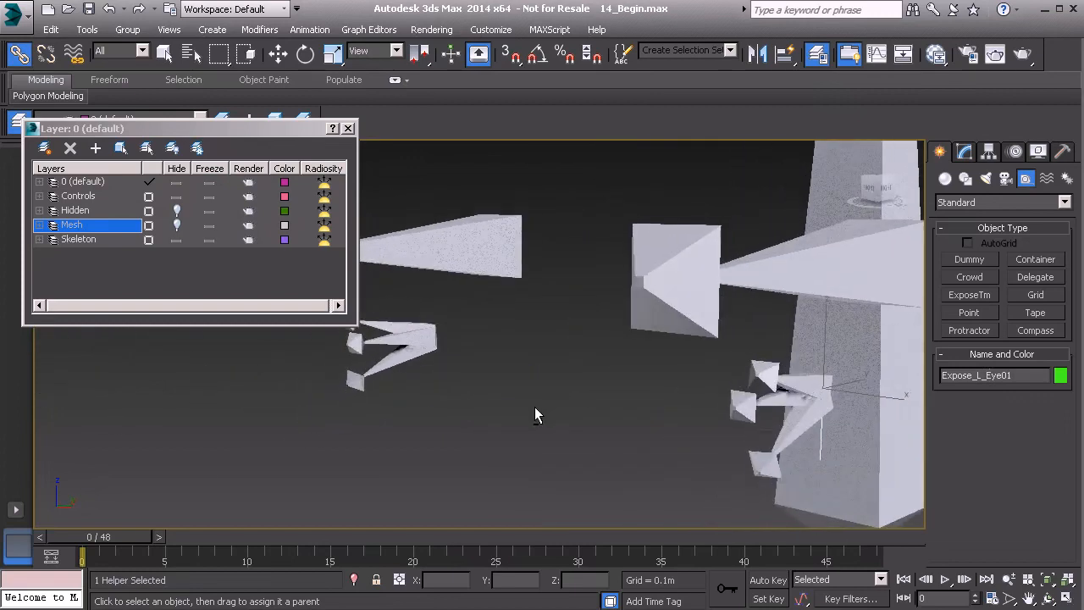
key("ctrl+v")
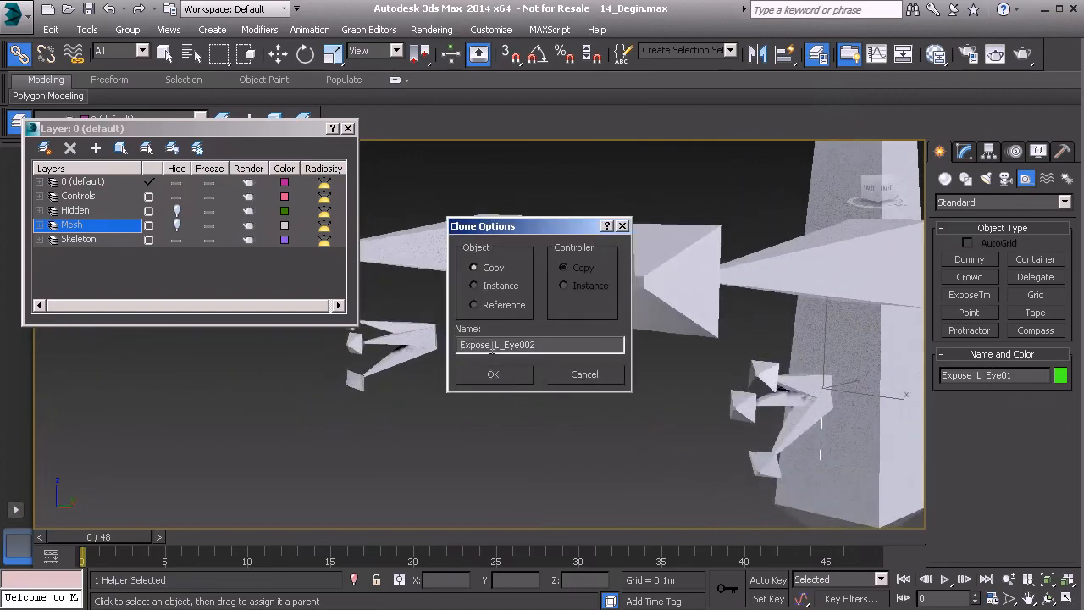
type("R")
left_click_drag(537, 345, 531, 358)
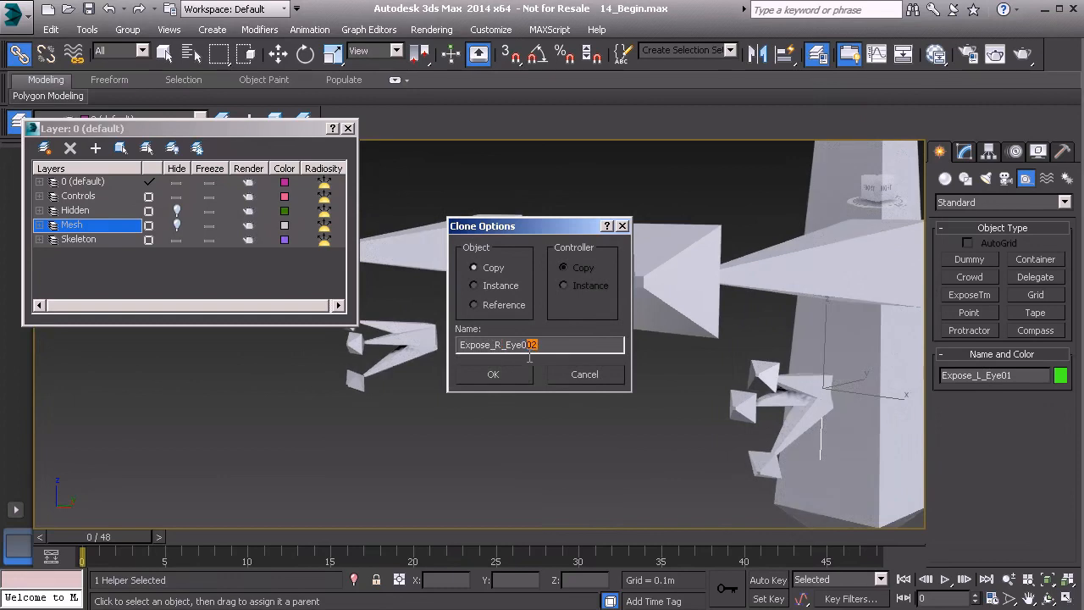
type("1")
left_click(492, 373)
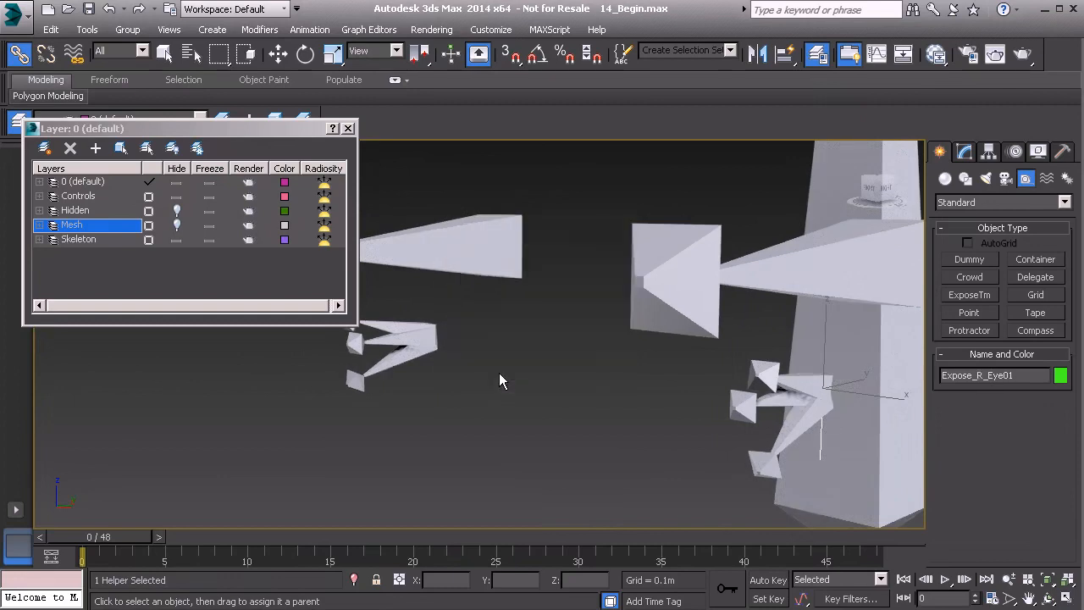
Align Expose_R_Eye01 to the base of the right eye bone
key("alt+a")
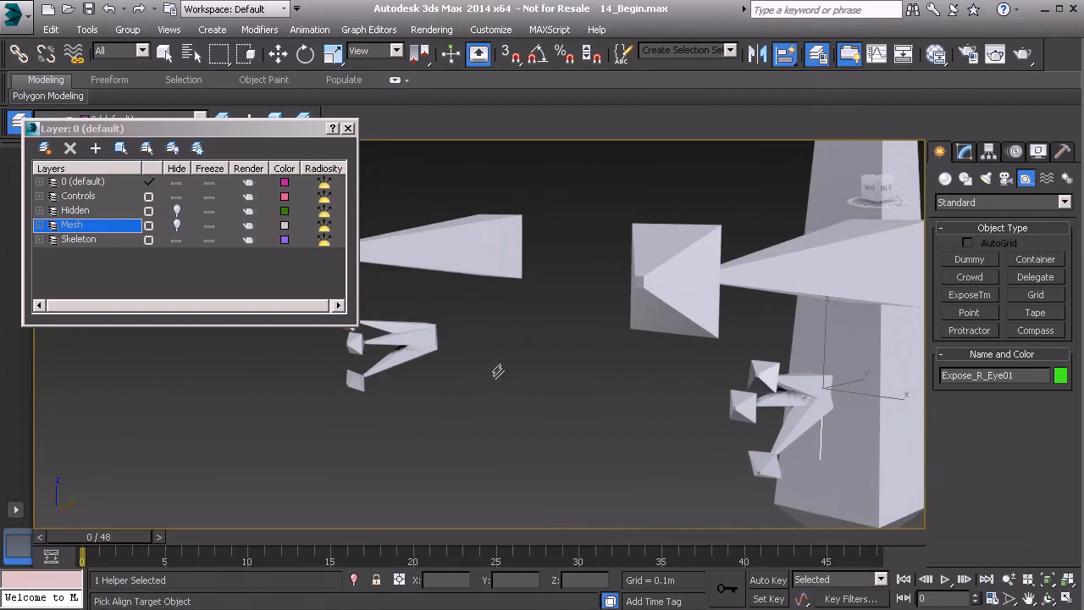
left_click(421, 339)
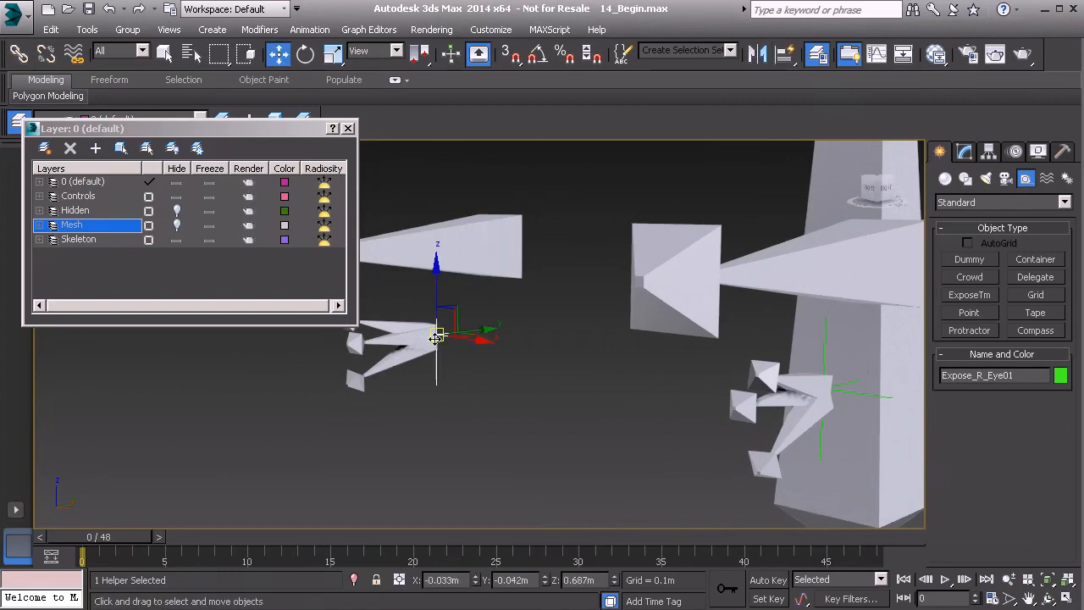
middle_click_drag(730, 413, 603, 417)
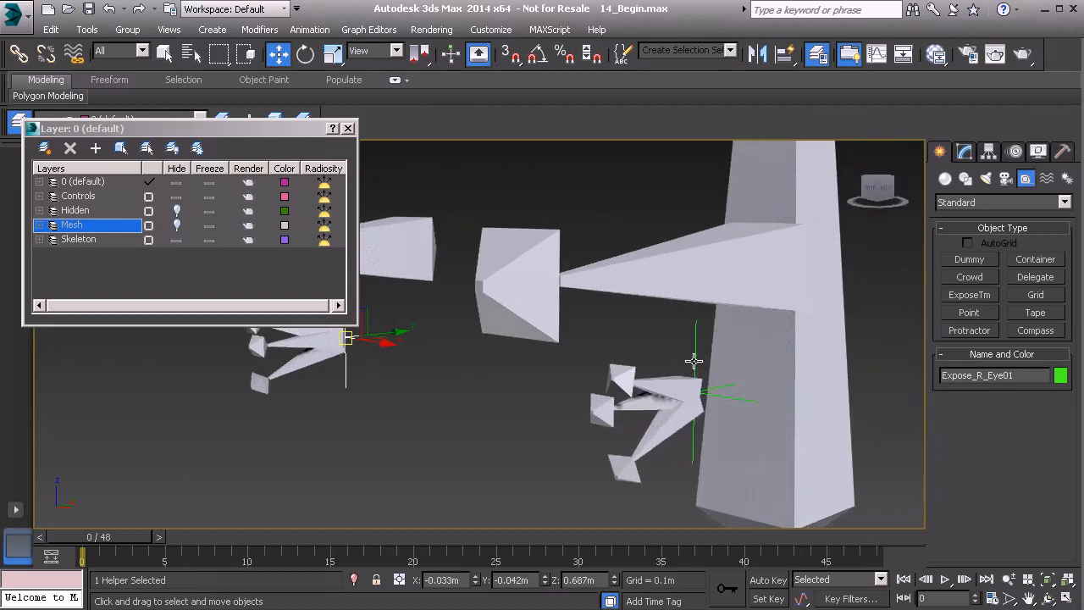
left_click_drag(347, 337, 397, 373)
key("ctrl+z")
Set the Expose Node of the Expose_L_Eye01 helper to the bone Bn_L_Eye01
left_click(964, 152)
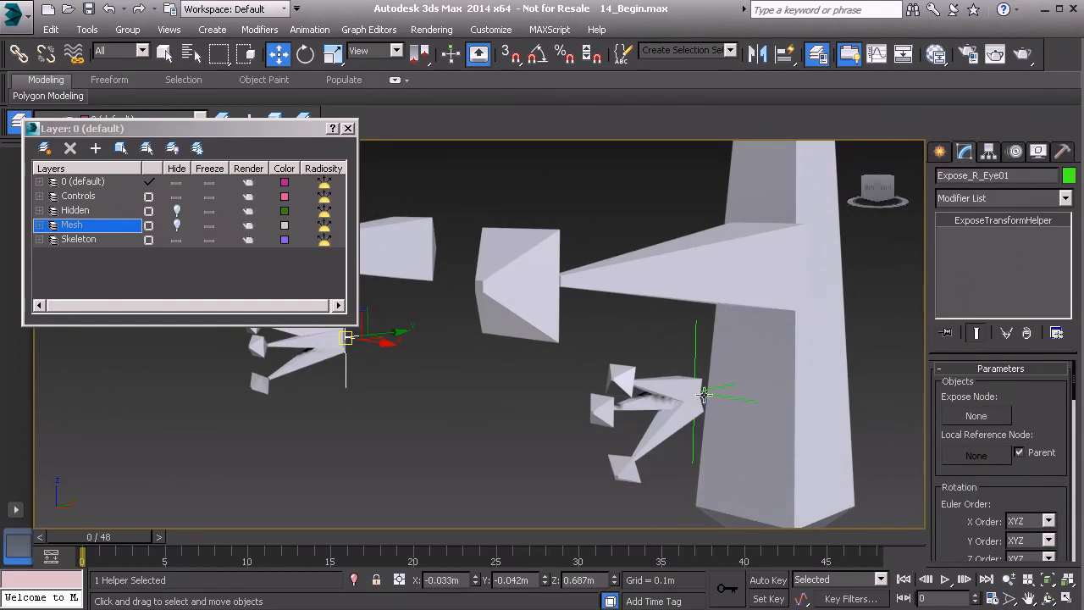
middle_click_drag(680, 396, 648, 390)
left_click(631, 337)
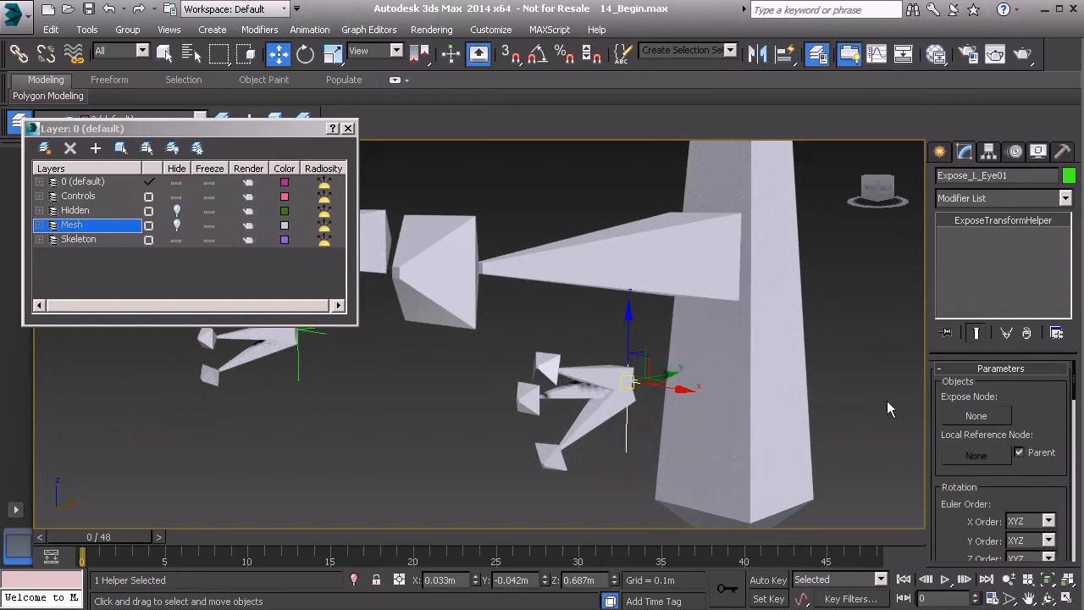
left_click(973, 416)
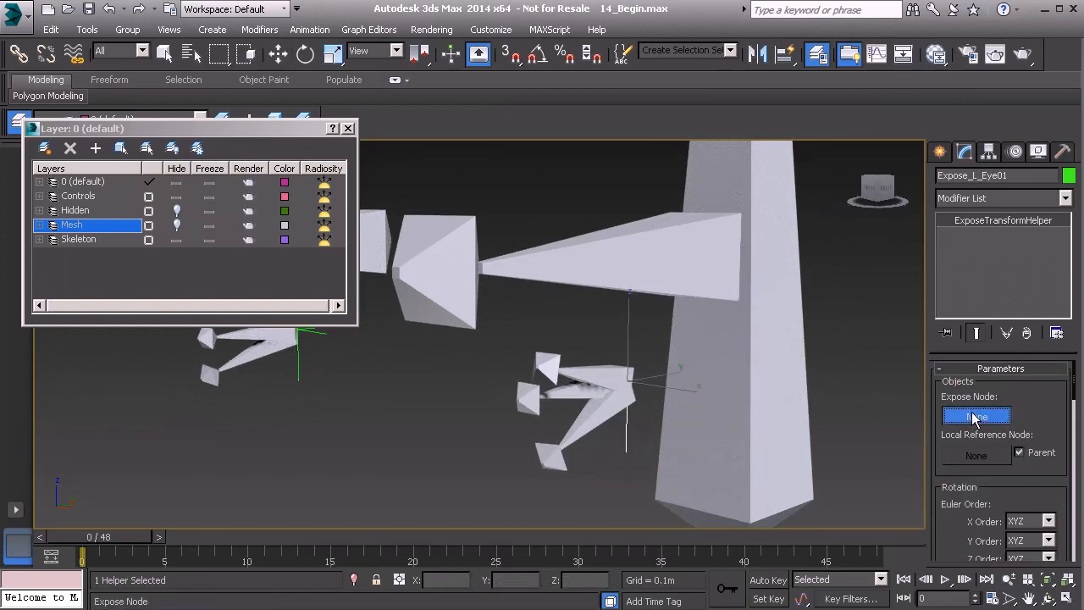
left_click(570, 394)
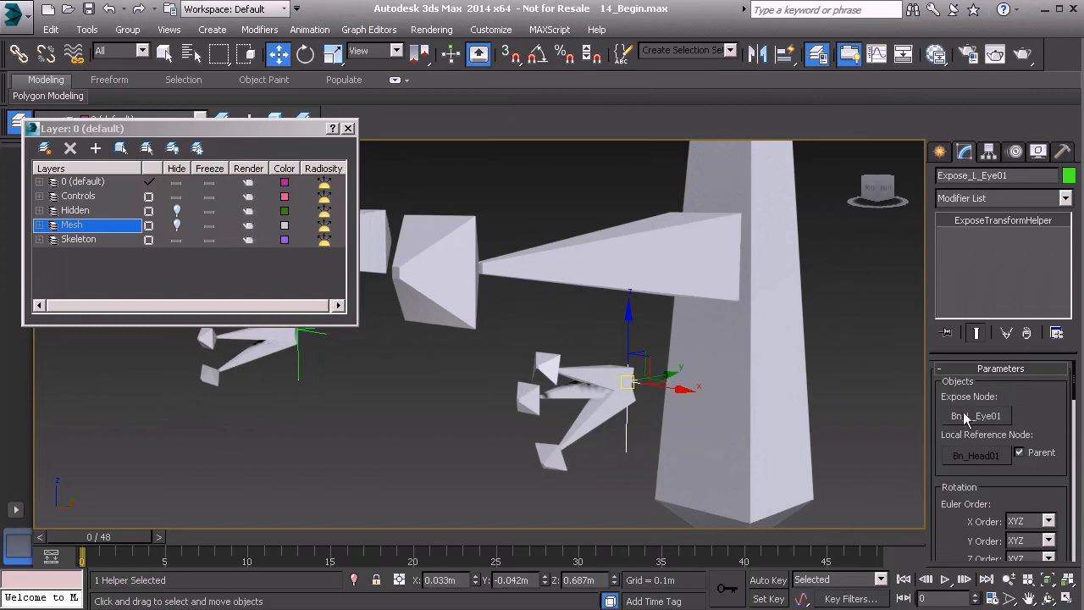
Examine the left helper's parameters, from its local reference node down to its exposed local Euler angles
scroll(1007, 403, "down", 2)
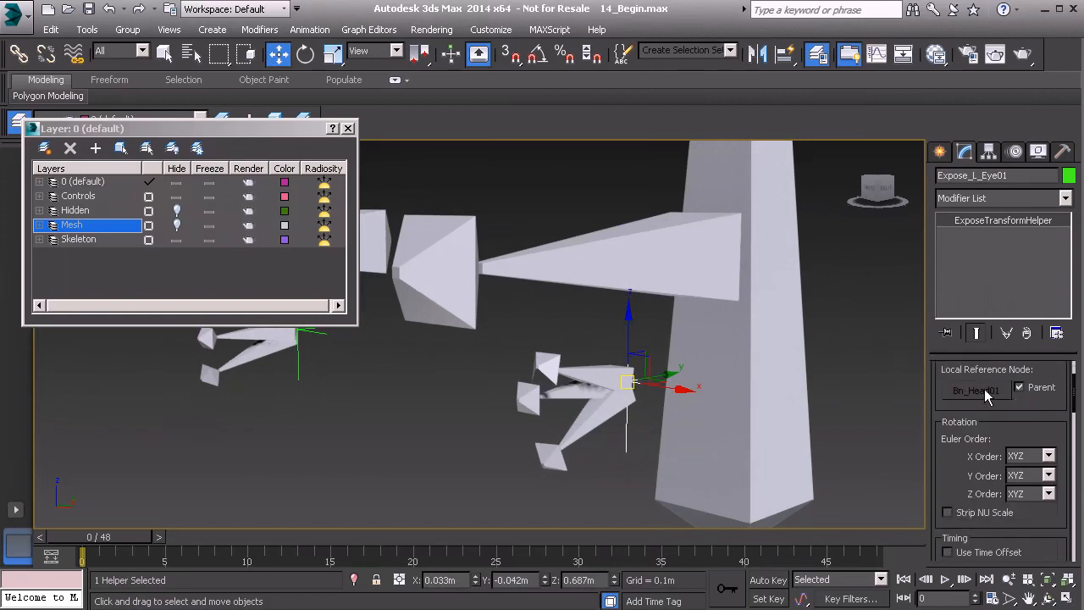
left_click_drag(941, 493, 933, 332)
left_click_drag(947, 515, 938, 362)
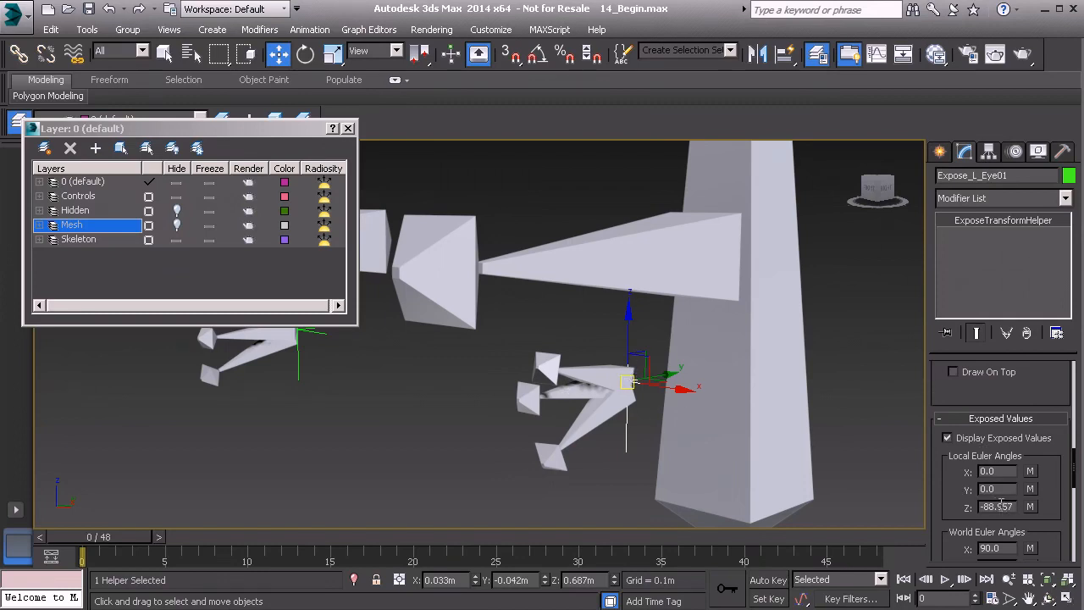
Create a Point helper with Box display and a size of 0.01m in the empty space beside the left eye bones
left_click(940, 155)
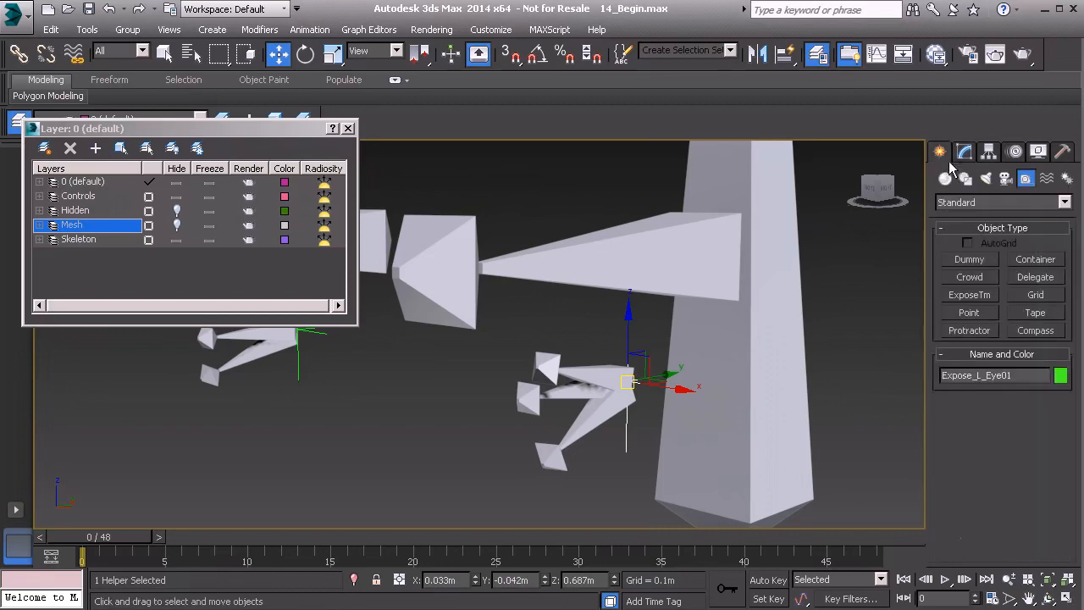
left_click(971, 315)
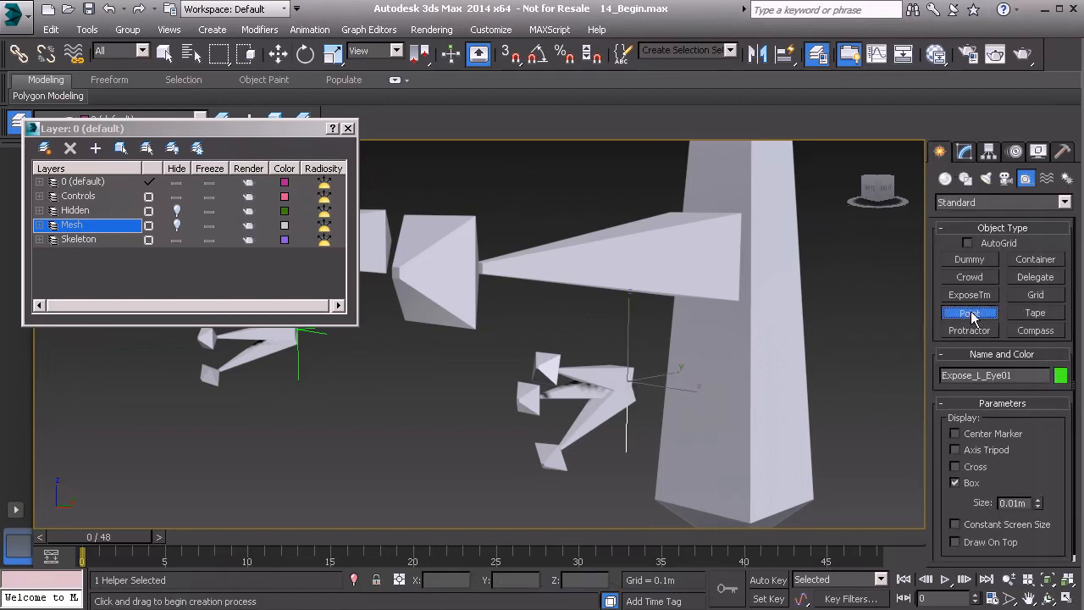
left_click(397, 485)
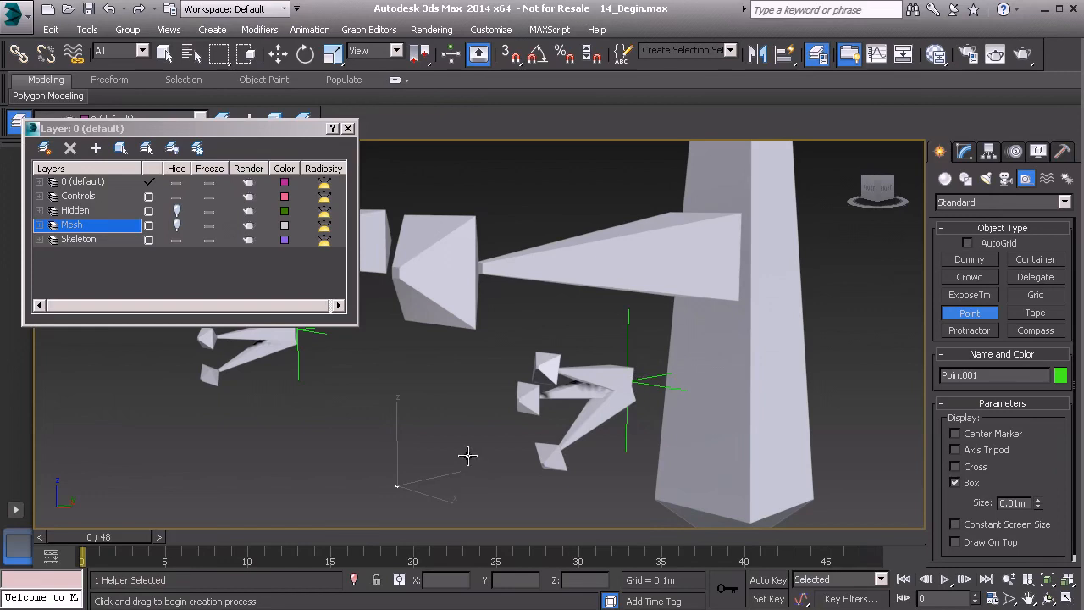
key("w")
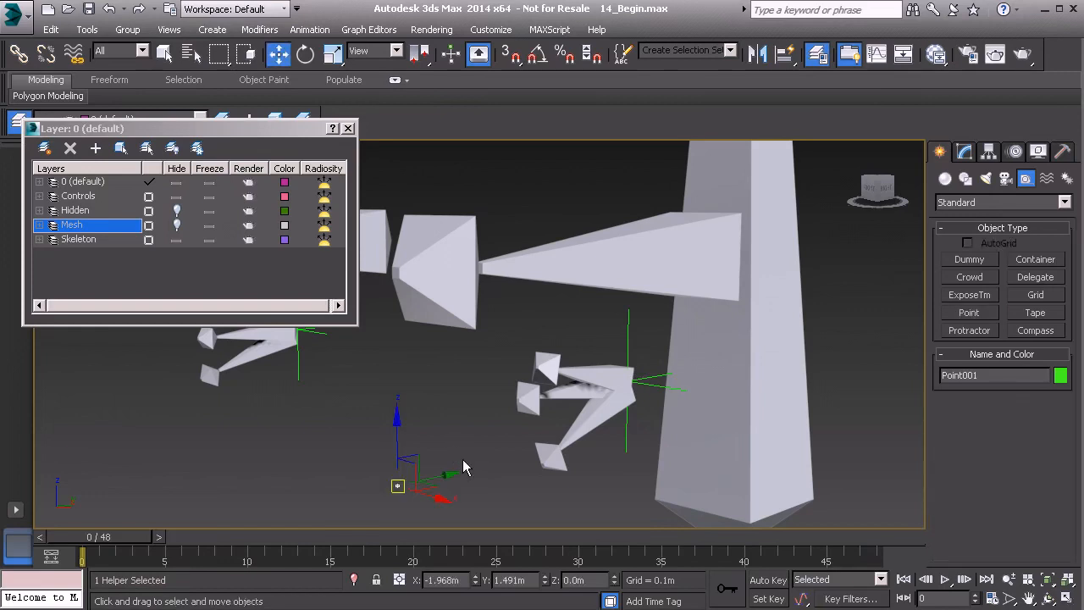
Reselect Expose_L_Eye01 and review its Display settings
left_click(626, 345)
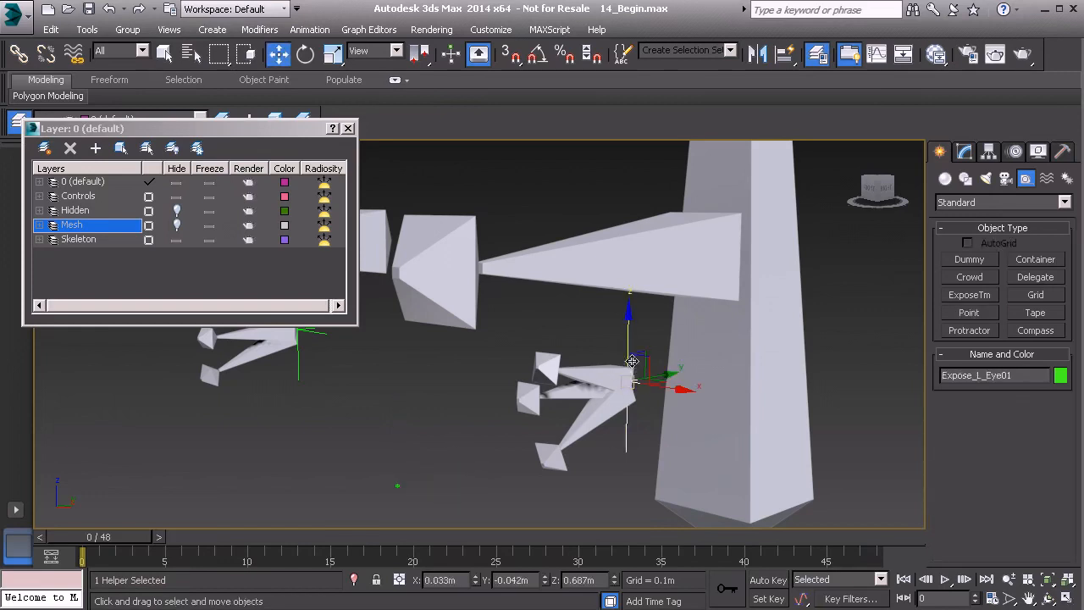
left_click(966, 152)
scroll(951, 471, "up", 3)
scroll(942, 423, "up", 3)
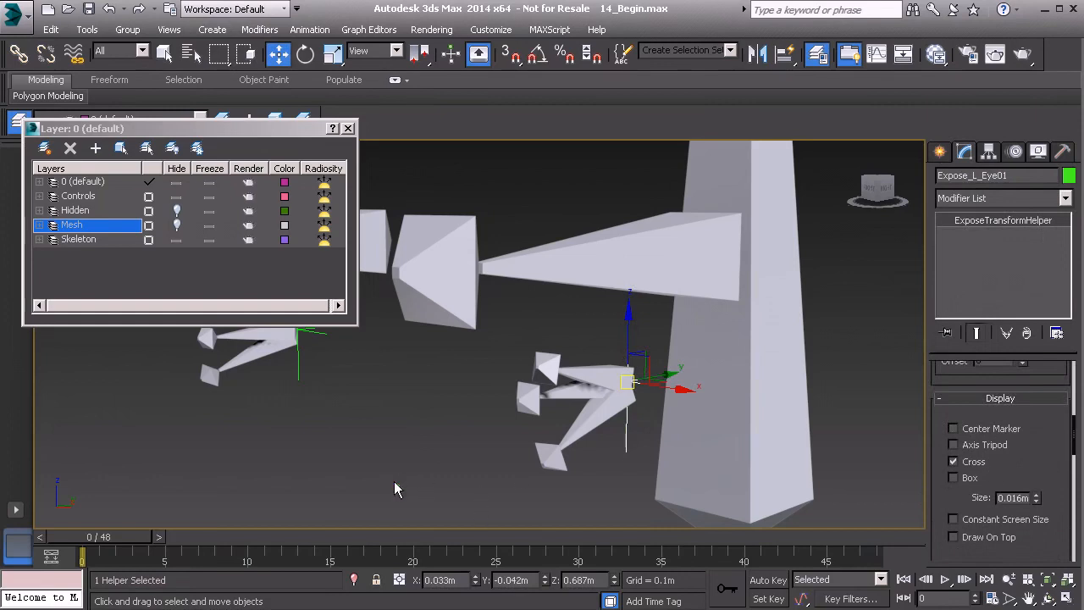
Align the new Point helper to the bone Bn_L_Eye01, pivot to pivot, in position and orientation on all axes
left_click(397, 482)
left_click(399, 484)
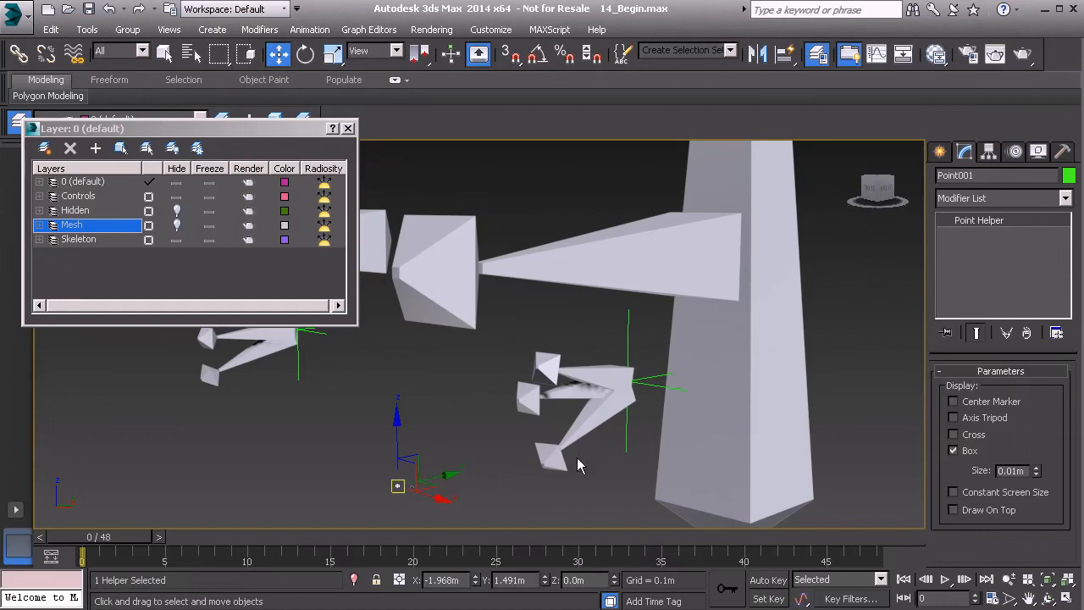
key("alt+a")
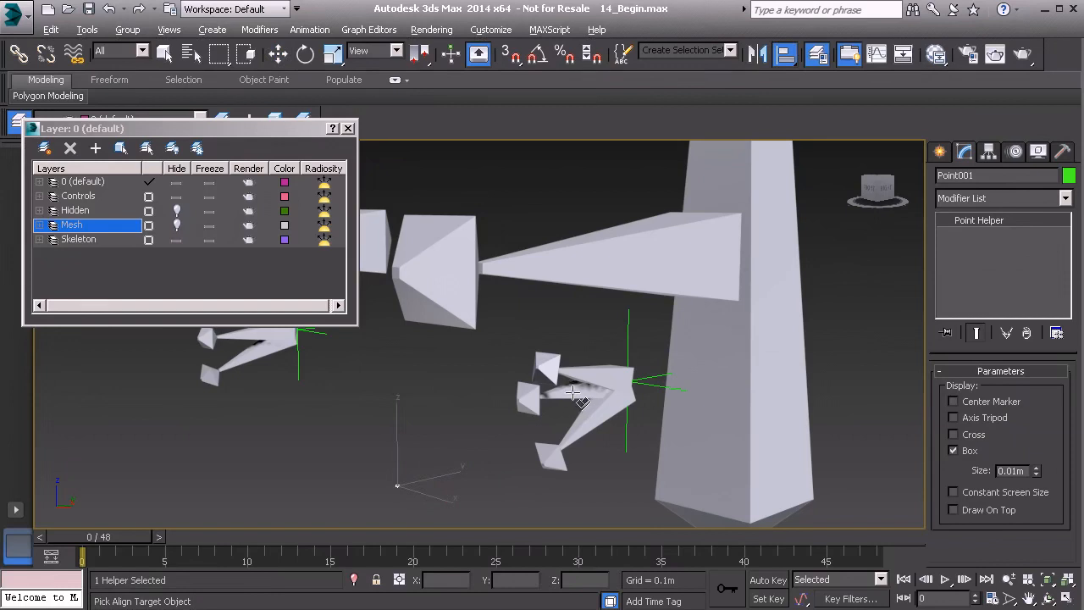
left_click(572, 394)
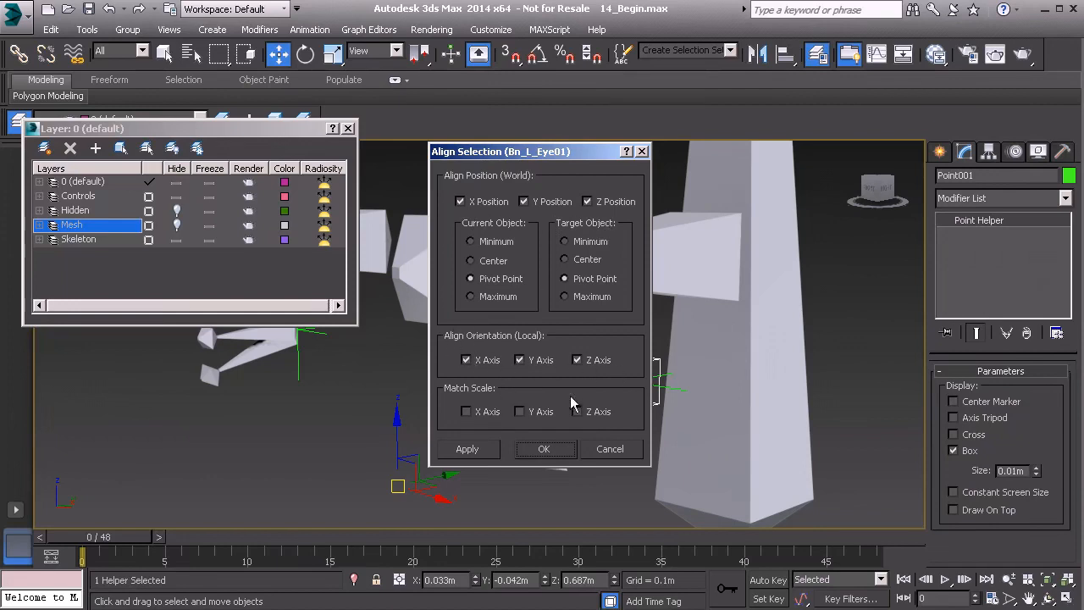
left_click(543, 448)
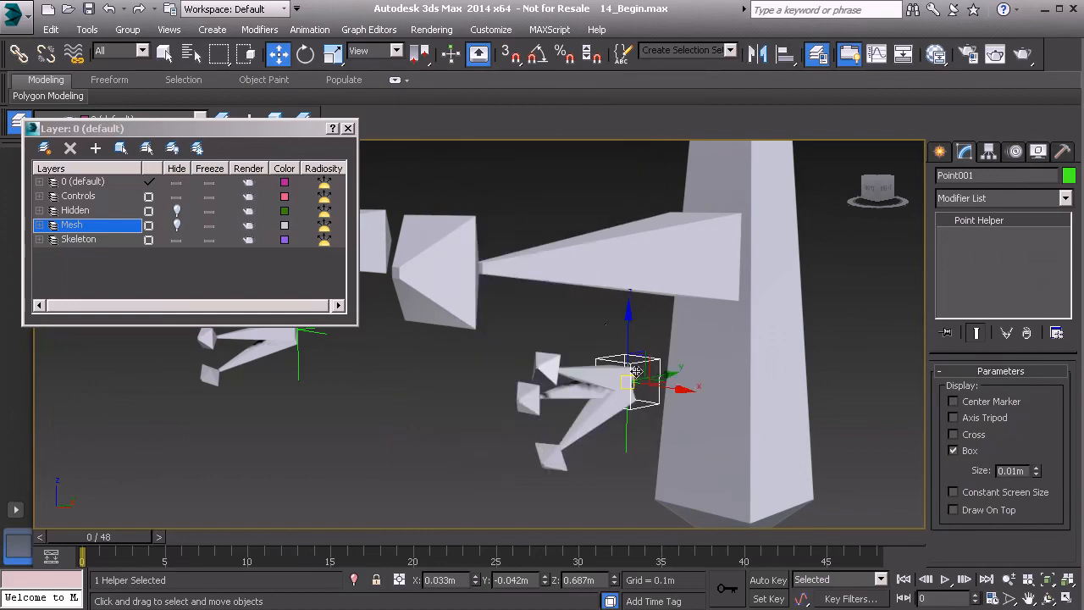
Link the Point helper at the left eye to the head bone Bn_Head01 as its parent
scroll(610, 398, "up", 5)
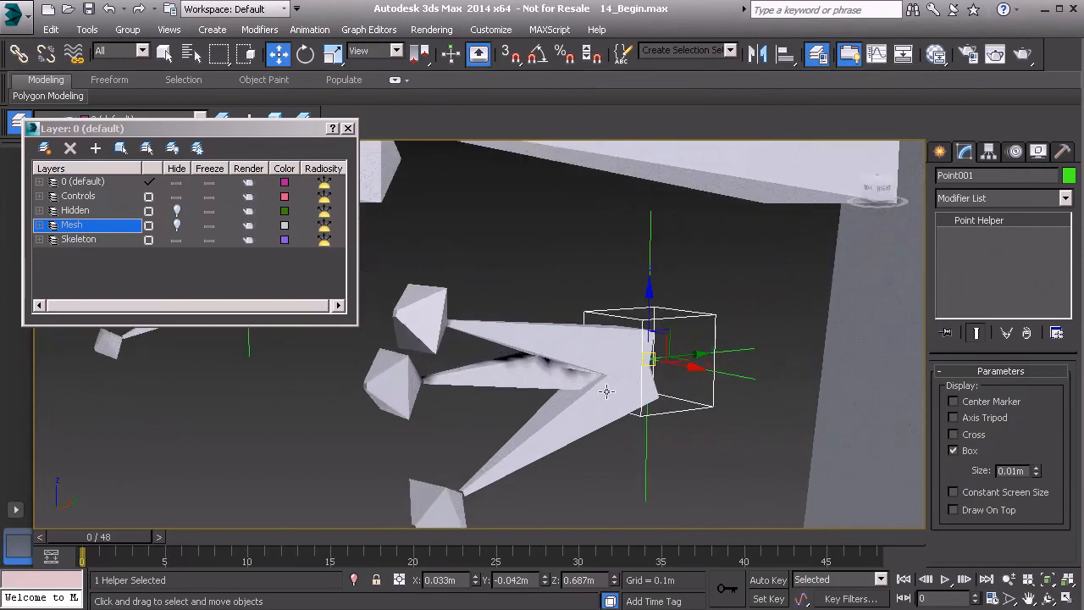
scroll(606, 391, "down", 2)
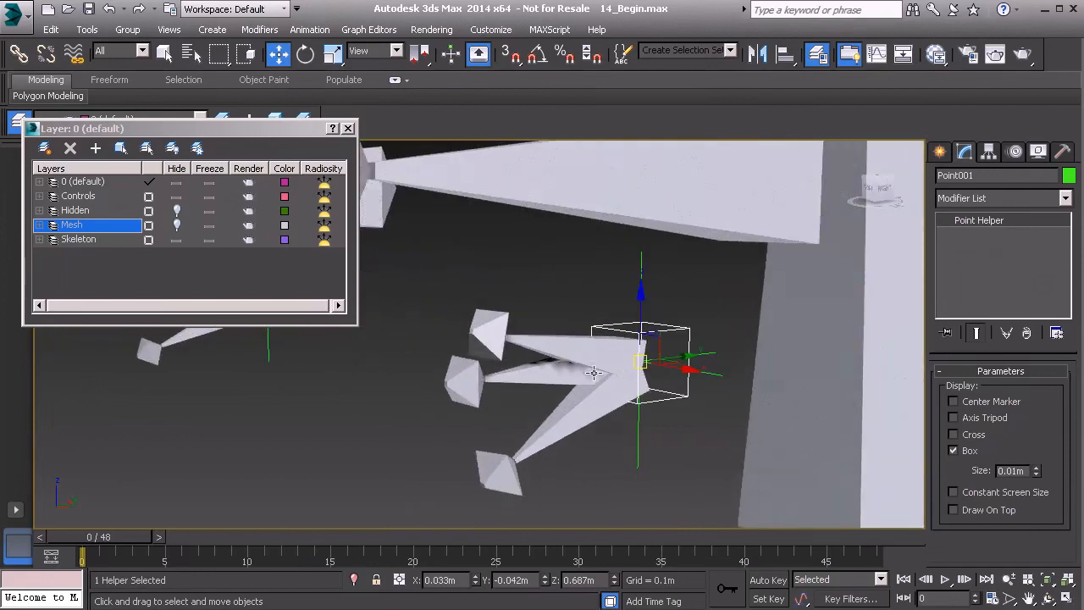
left_click(18, 54)
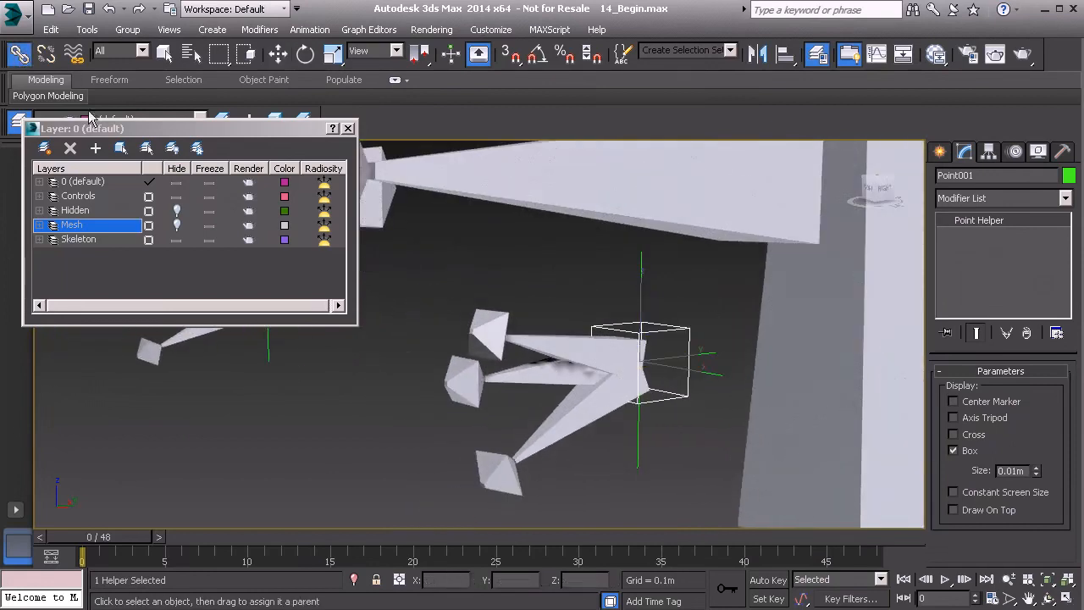
left_click_drag(684, 340, 815, 306)
Freeze the transform of the left eye's Point helper and rename it PtDrv_L_Eye01
right_click(678, 297)
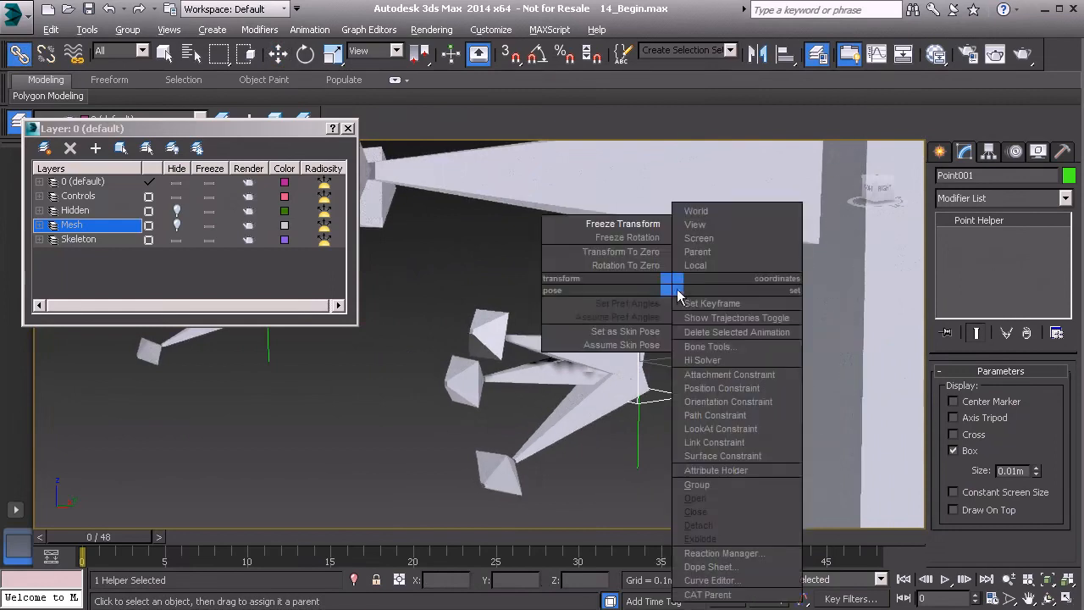
left_click(615, 228)
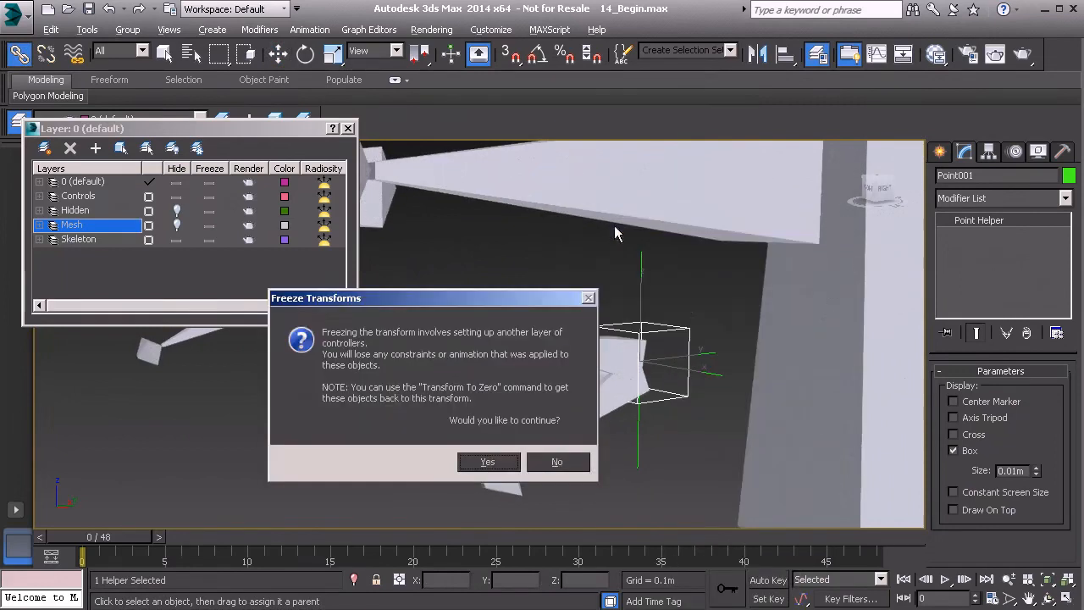
left_click(497, 468)
double_click(980, 175)
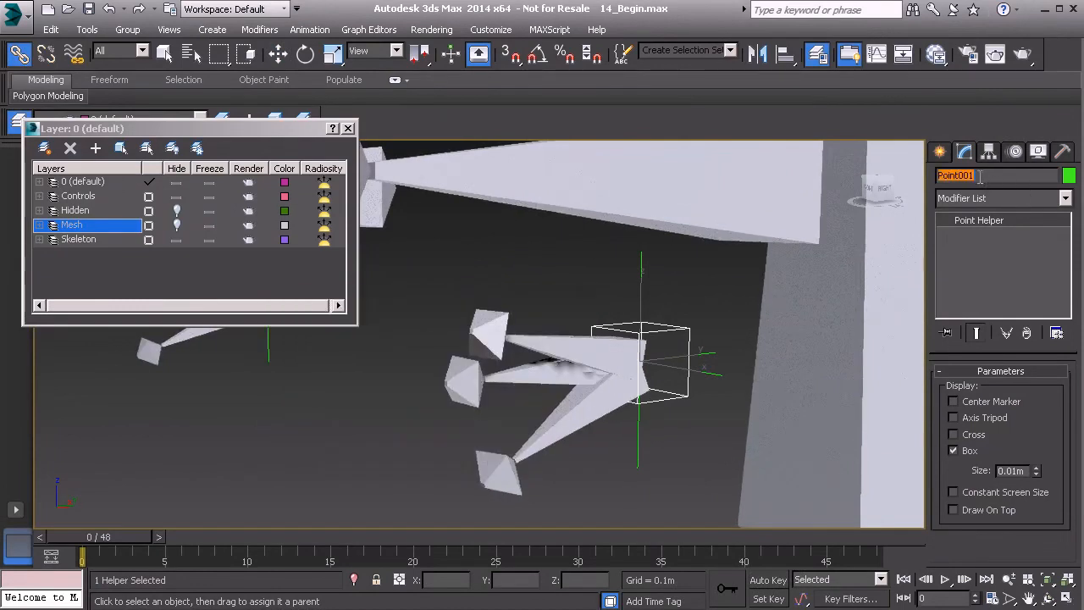
type("P")
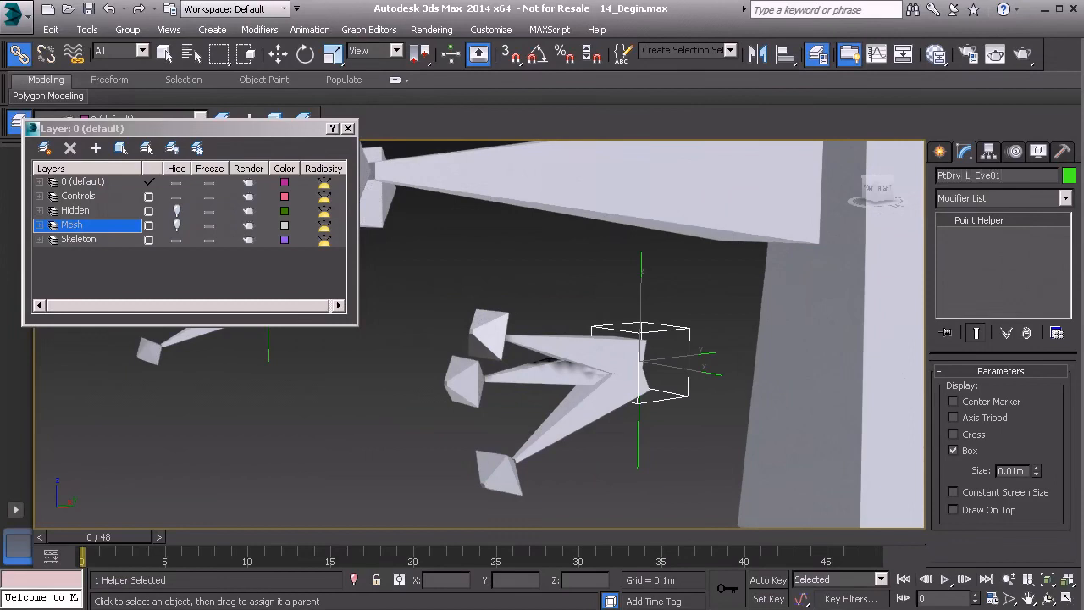
Clone PtDrv_L_Eye01 as a copy named PtDrv_R_Eye01
middle_click_drag(602, 298, 649, 345, "alt")
scroll(611, 307, "down", 4)
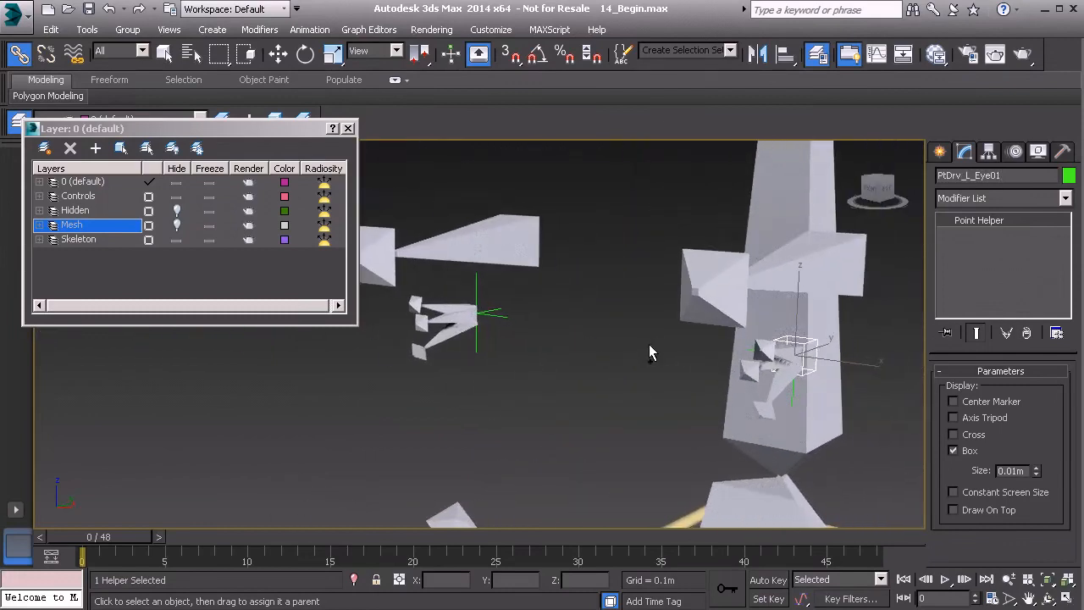
key("ctrl+v")
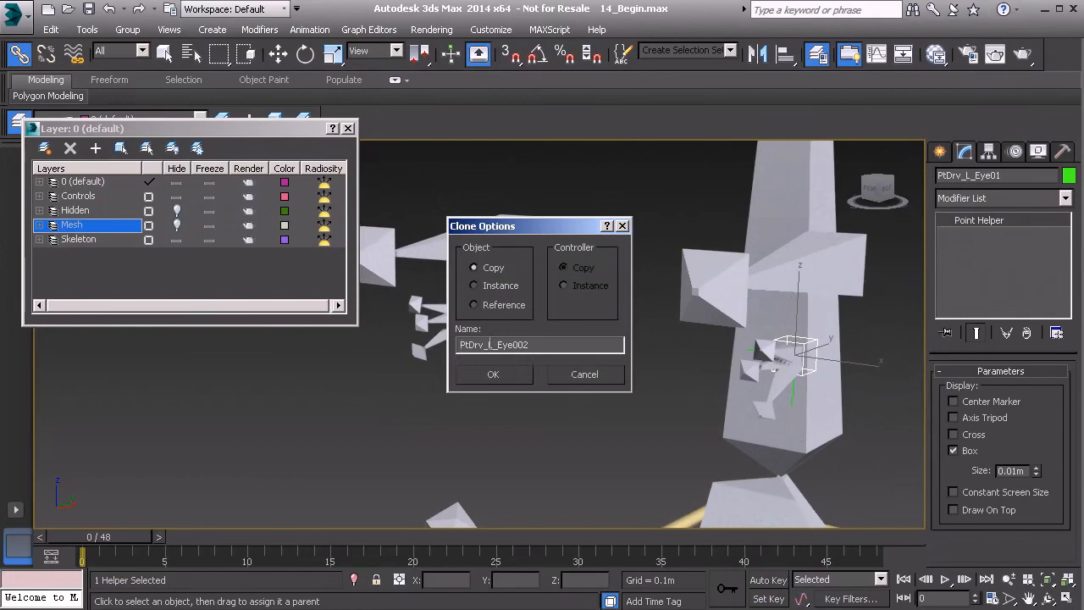
type("R")
left_click(493, 375)
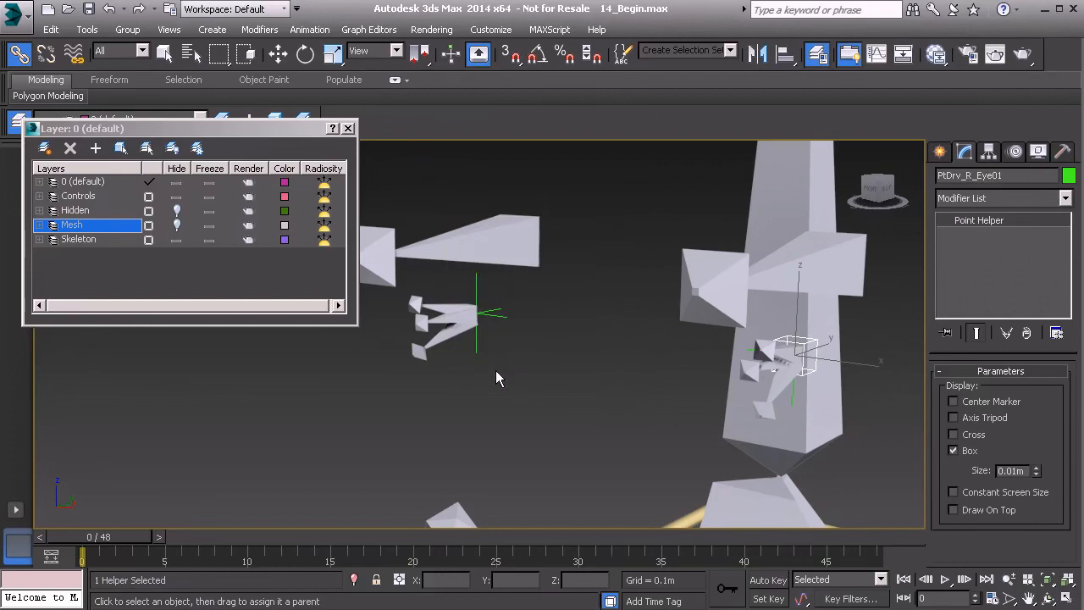
Align PtDrv_R_Eye01 to the bone Bn_R_Eye01, pivot to pivot, in position and orientation on all axes
key("alt+a")
left_click(442, 320)
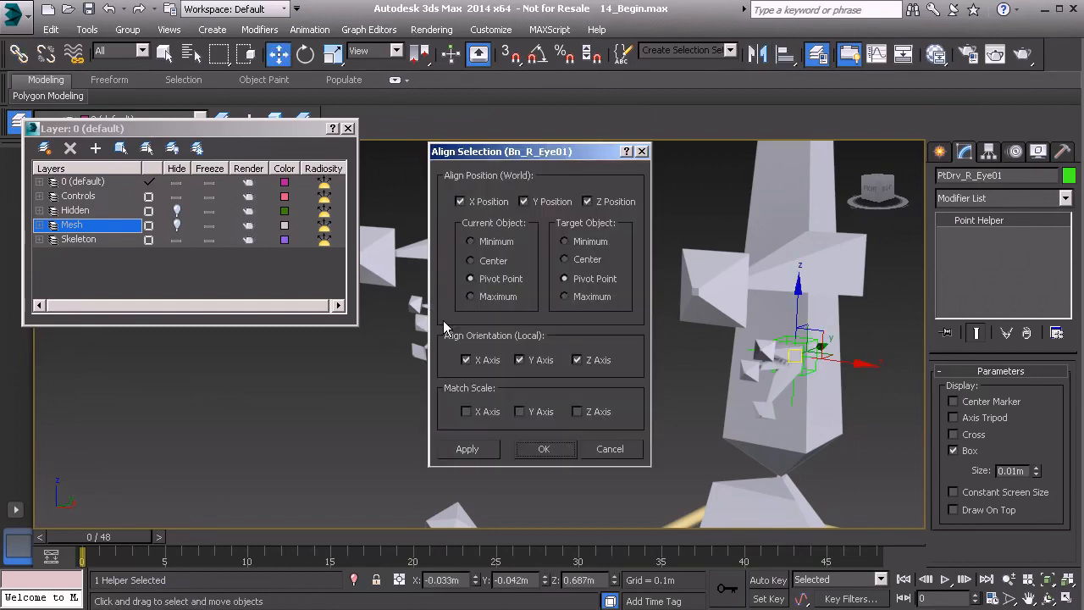
left_click(546, 449)
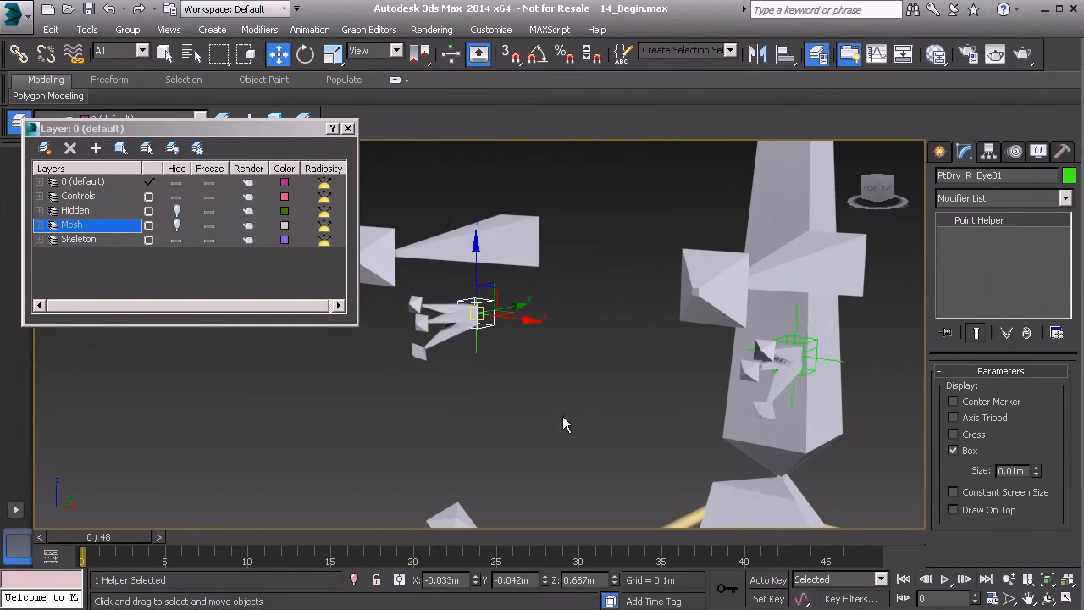
Check the parent of PtDrv_R_Eye01, reselect the helper and freeze its transform
key("Page_Up")
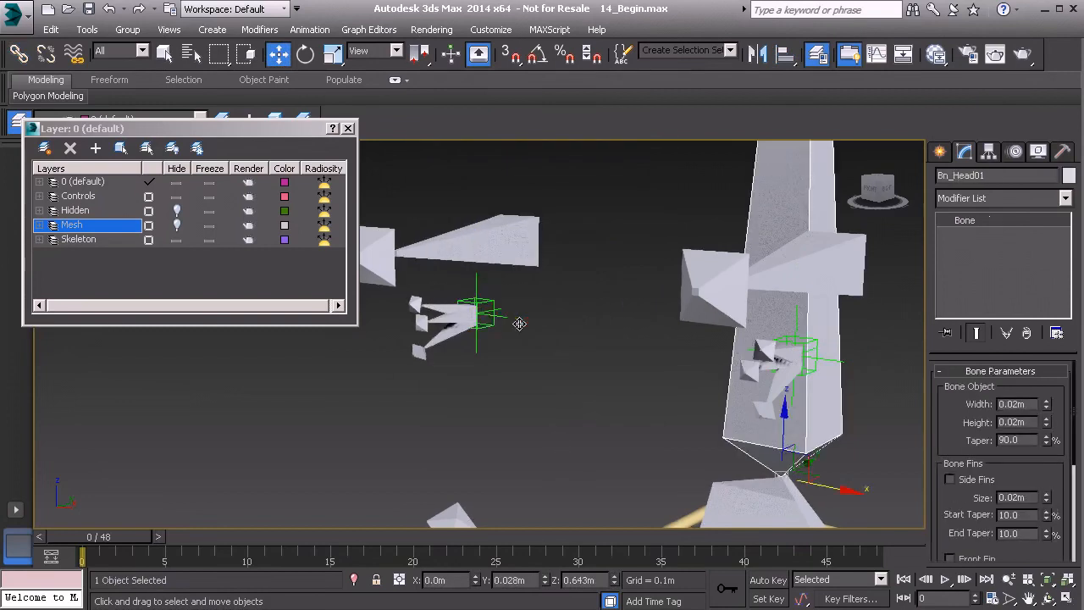
left_click(493, 298)
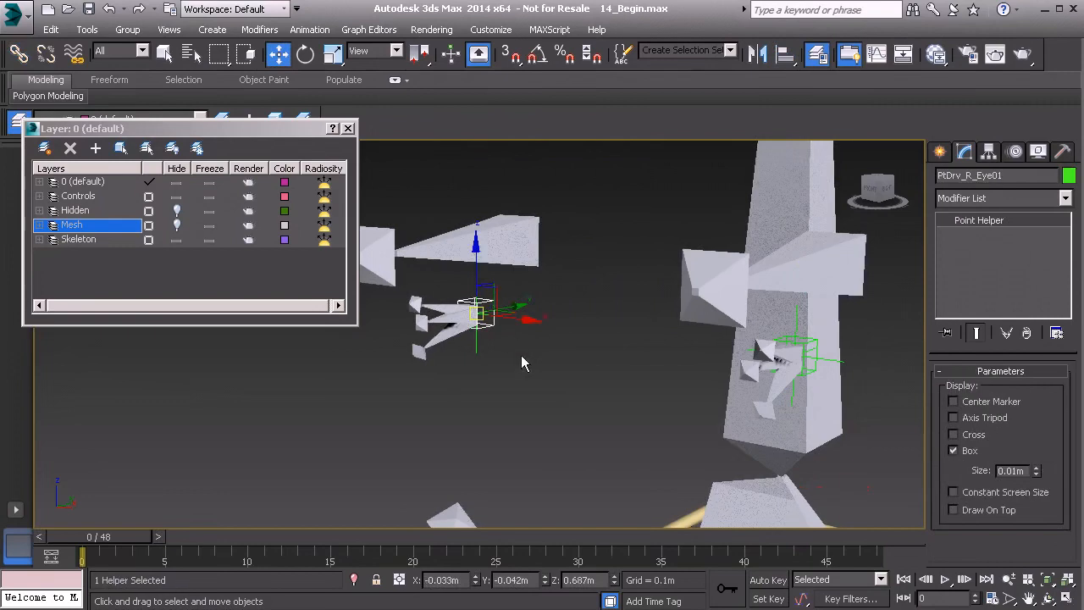
right_click(538, 376, "alt")
left_click(500, 315)
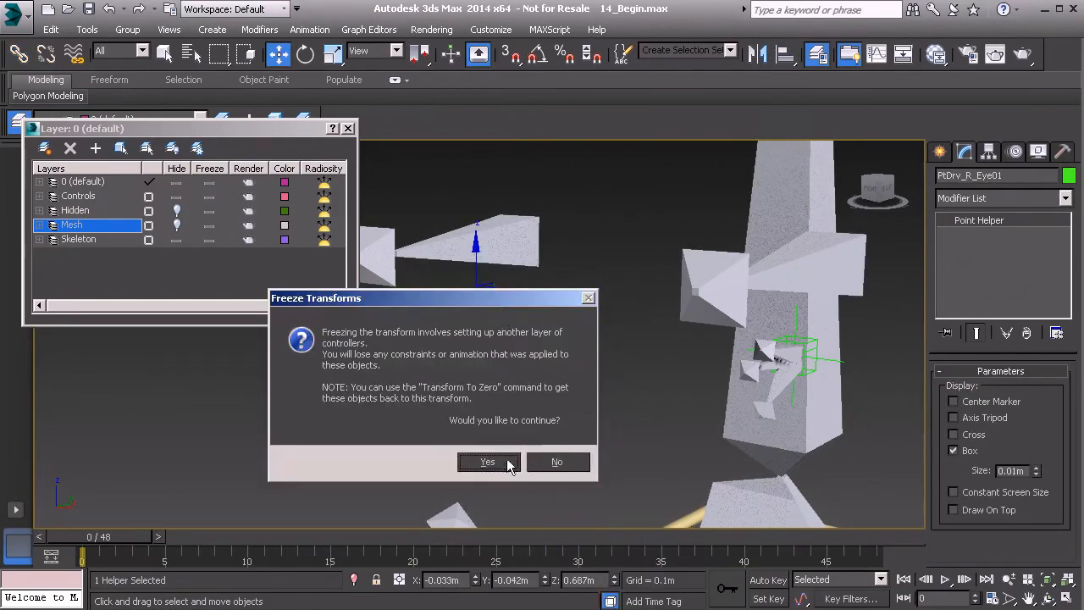
left_click(493, 463)
Link the bone Bn_L_Eye01 to PtDrv_L_Eye01 and check the exposed local Euler angles of Expose_L_Eye01
middle_click_drag(673, 393, 623, 404, "alt")
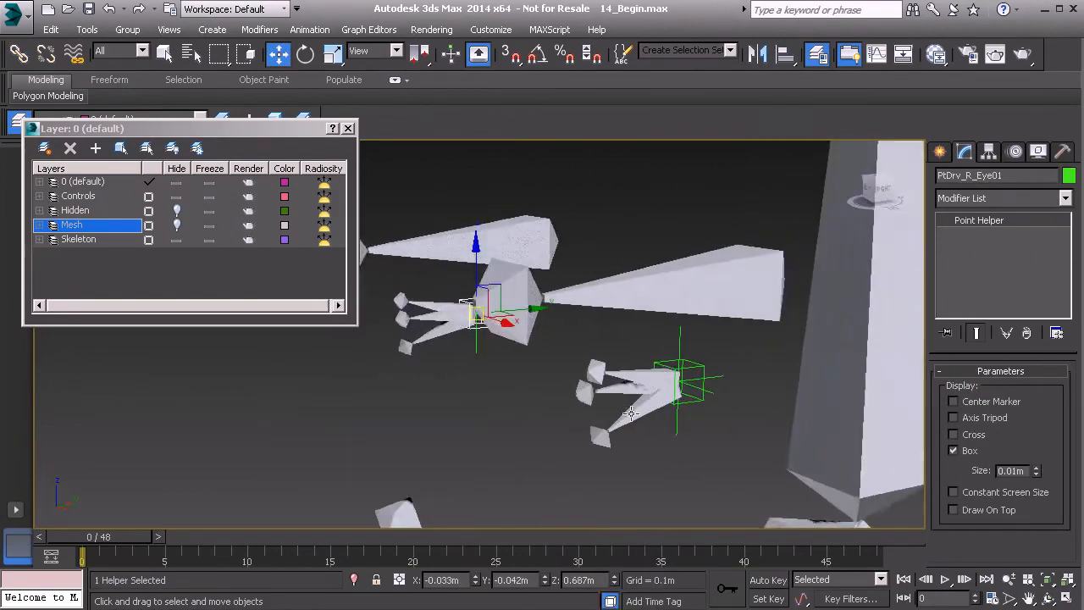
scroll(630, 407, "up", 4)
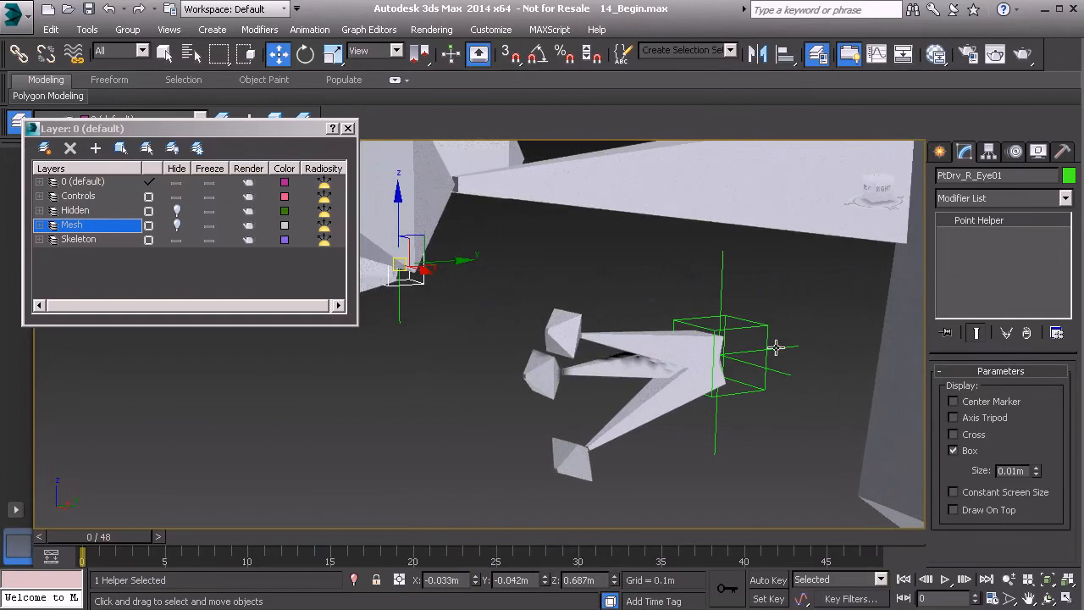
left_click(19, 53)
left_click(603, 368)
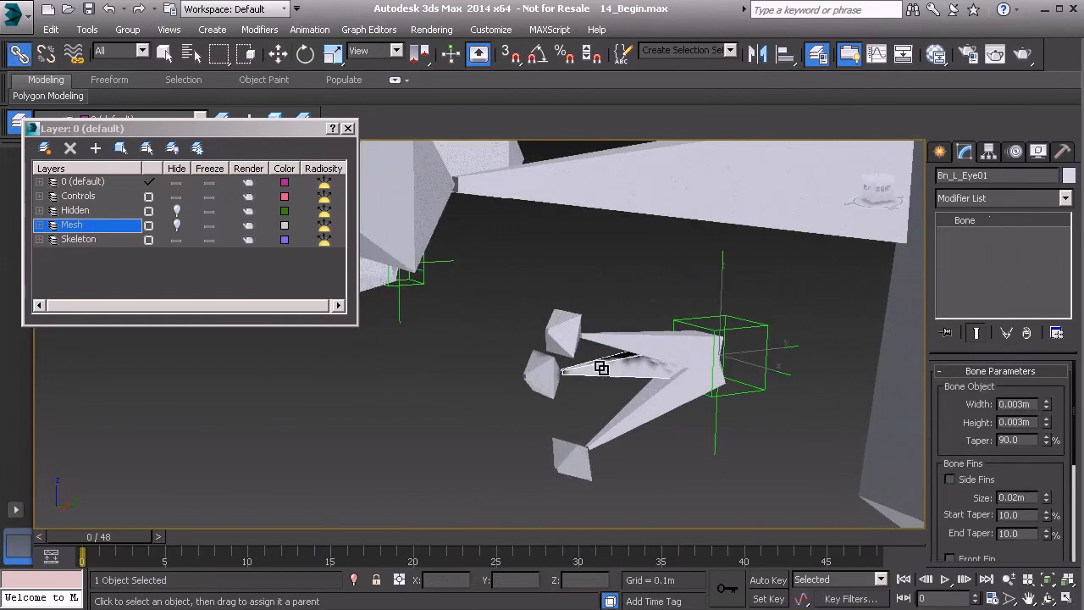
left_click_drag(611, 370, 645, 275)
left_click_drag(758, 315, 764, 324)
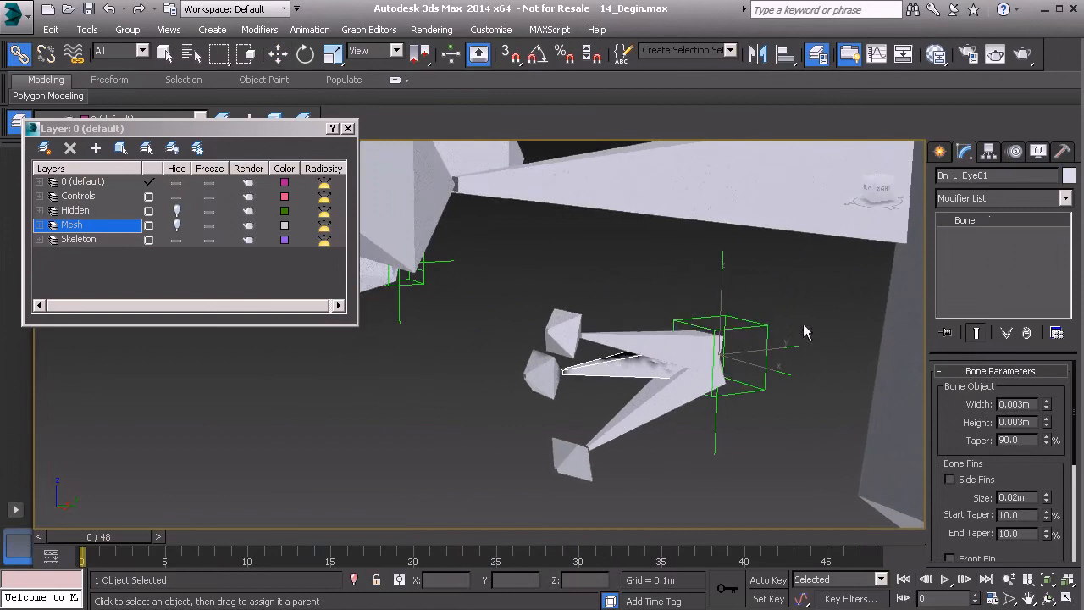
left_click(721, 279)
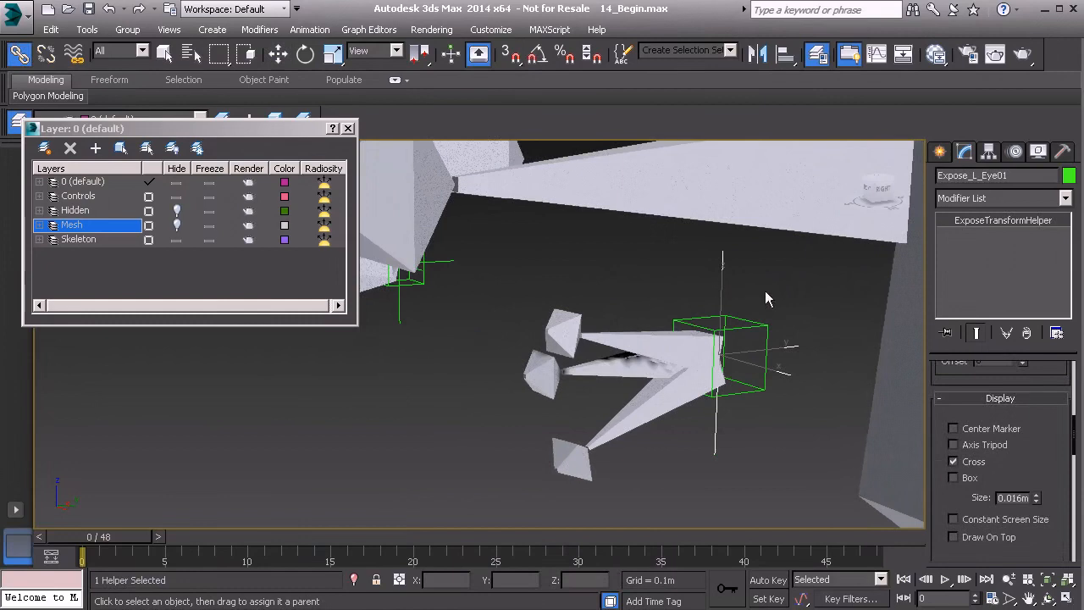
scroll(948, 416, "down", 5)
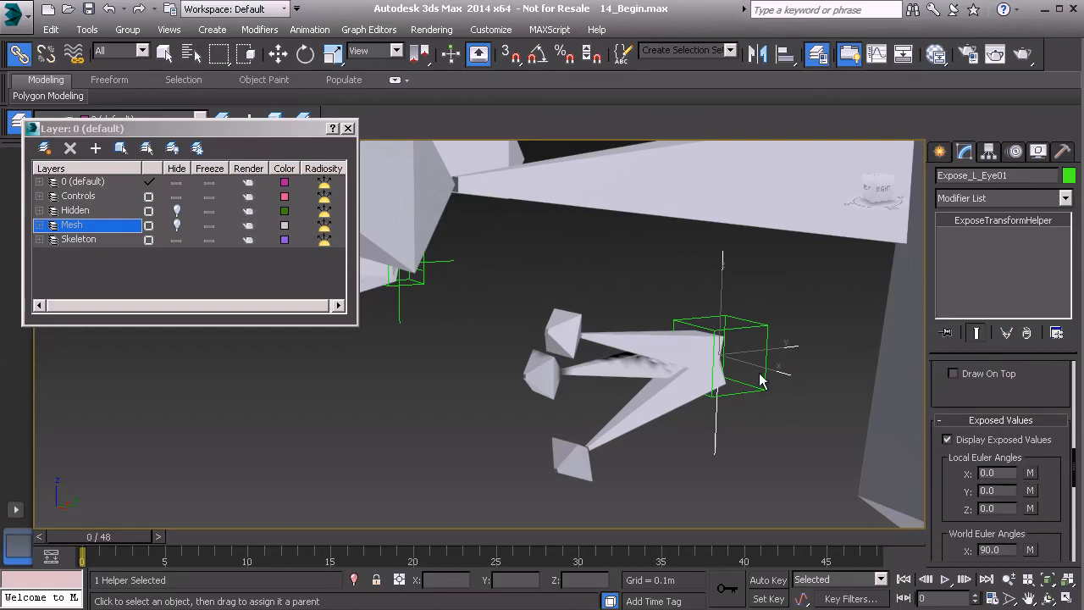
Freeze the transform of the bone Bn_L_Eye01
left_click(627, 370)
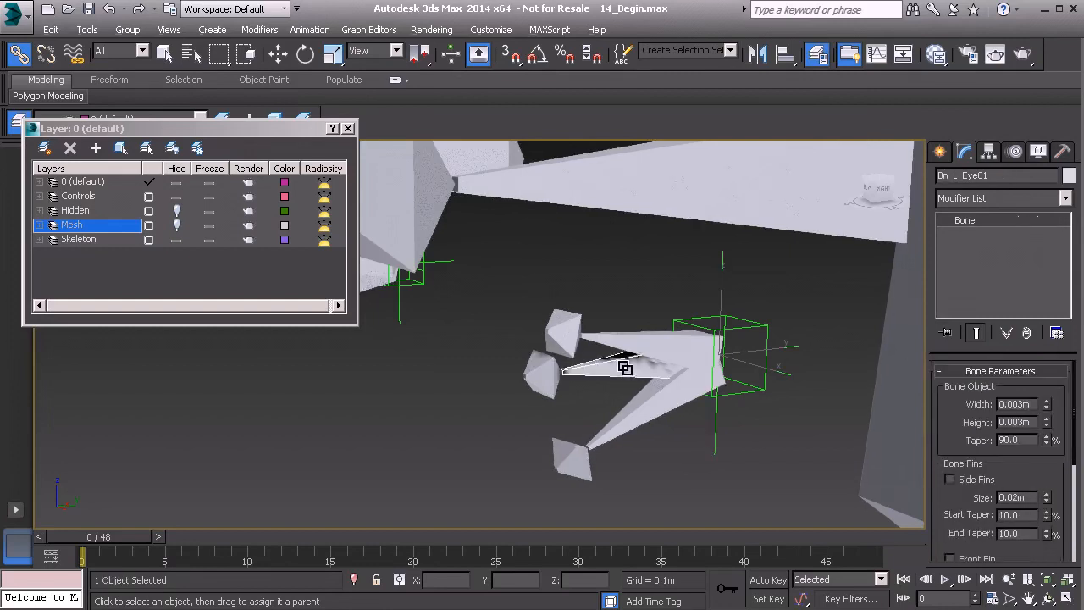
right_click(624, 370)
left_click(590, 196)
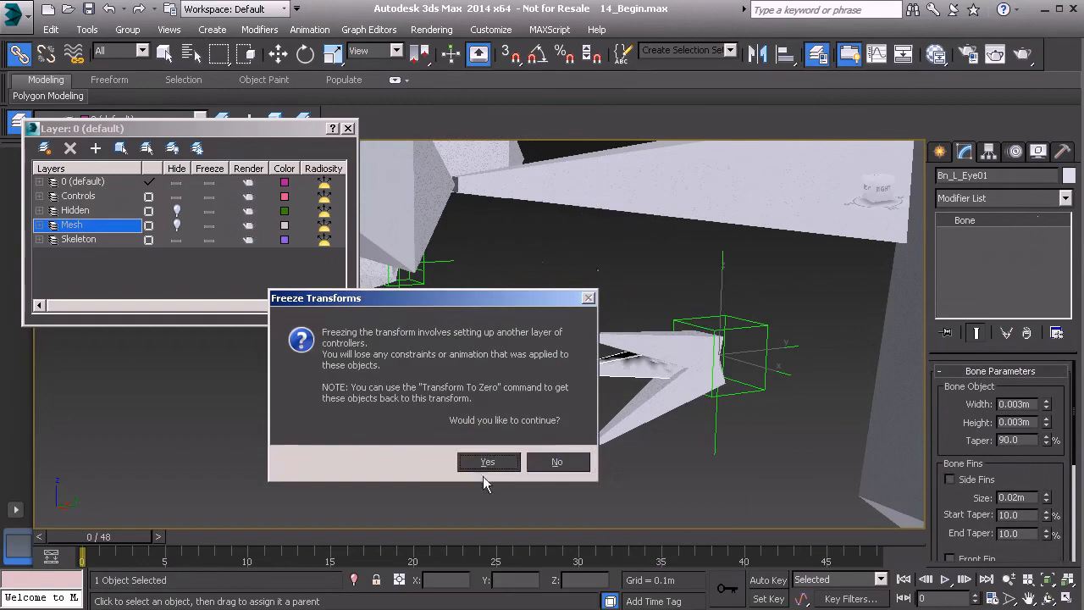
left_click(487, 464)
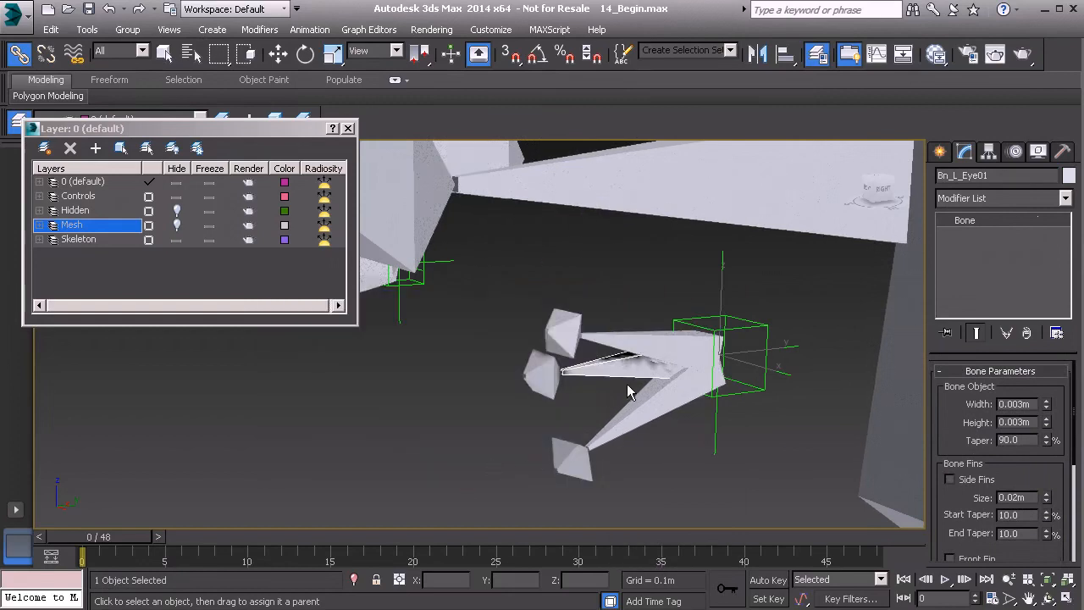
Set the Expose Node of Expose_R_Eye01 to the bone Bn_R_Eye01 and check its exposed local Euler angles
scroll(501, 352, "down", 3)
middle_click_drag(501, 352, 674, 443, "alt")
scroll(675, 441, "up", 3)
middle_click_drag(585, 395, 631, 343)
left_click(628, 292)
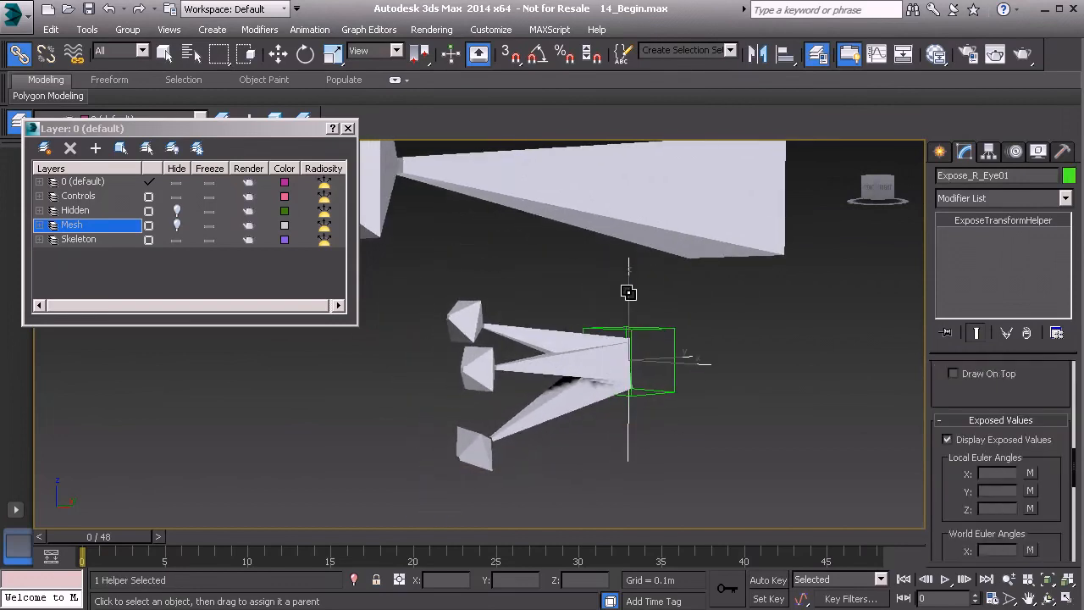
left_click_drag(942, 461, 961, 598)
left_click_drag(939, 382, 944, 605)
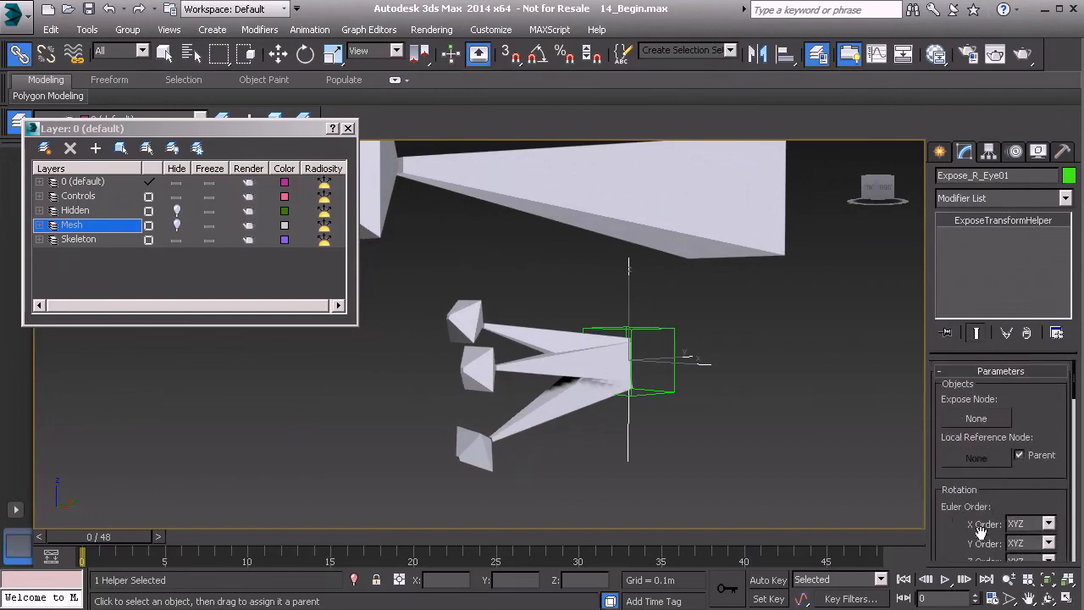
left_click(975, 418)
left_click(539, 365)
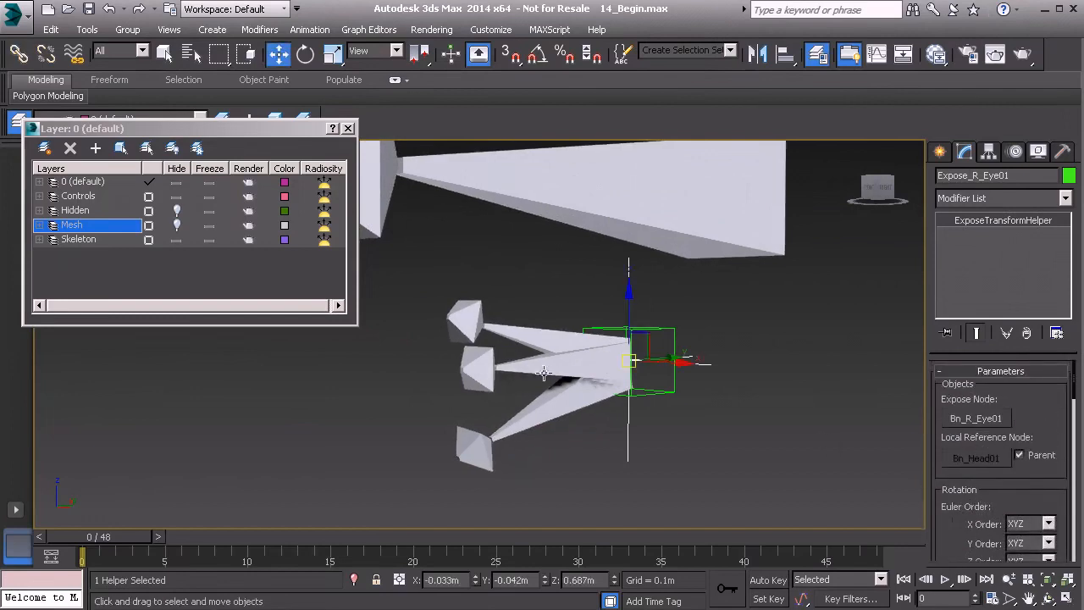
left_click_drag(952, 525, 947, 342)
left_click_drag(952, 520, 952, 365)
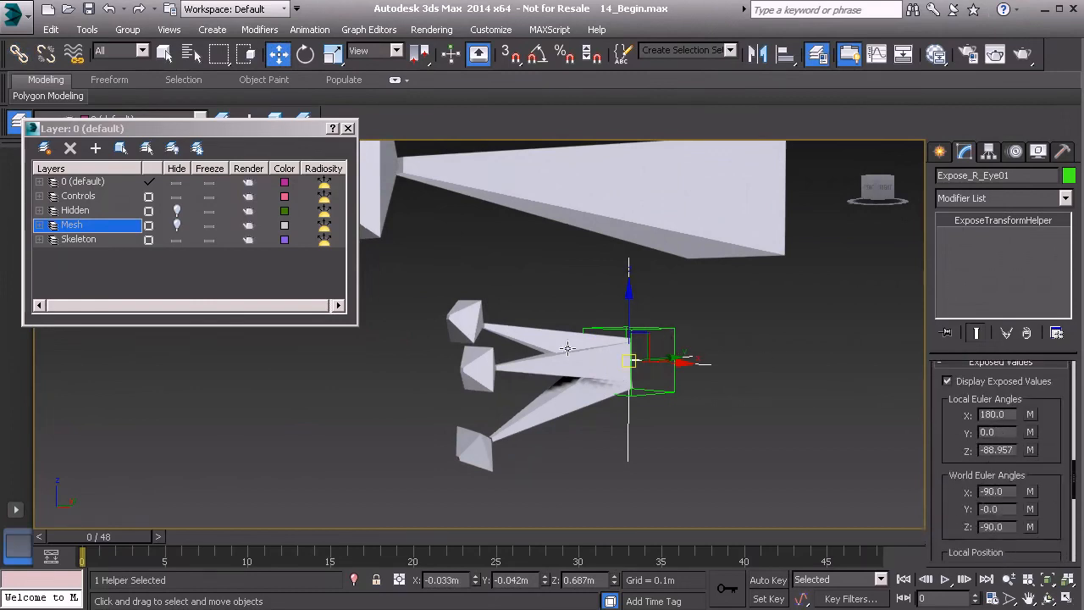
Link the bone Bn_R_Eye01 to PtDrv_R_Eye01 and freeze the bone's transform
left_click(531, 367)
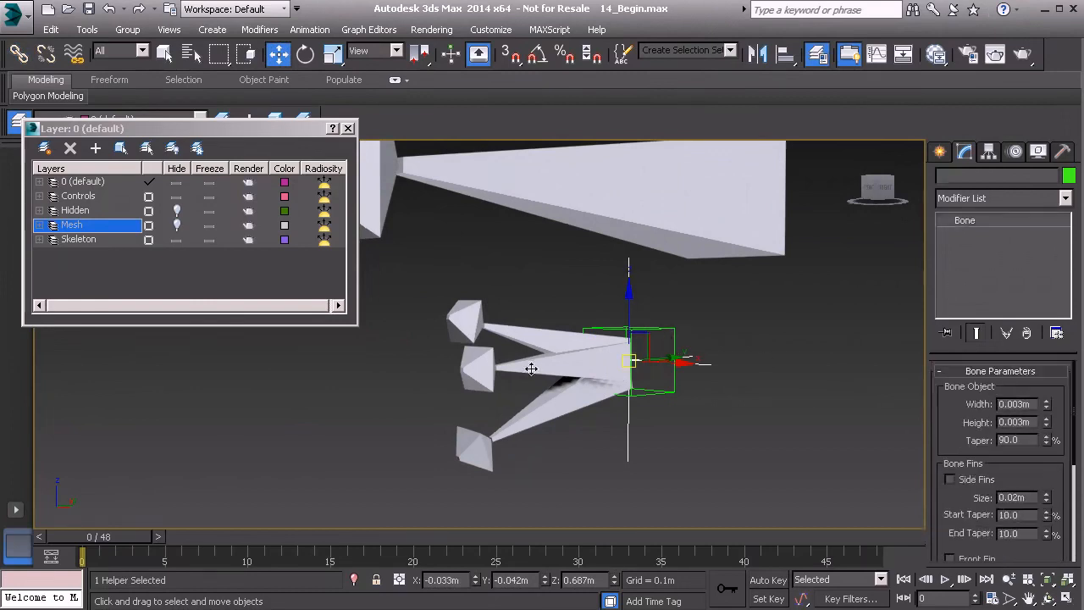
left_click(18, 53)
left_click_drag(523, 370, 668, 330)
right_click(721, 340)
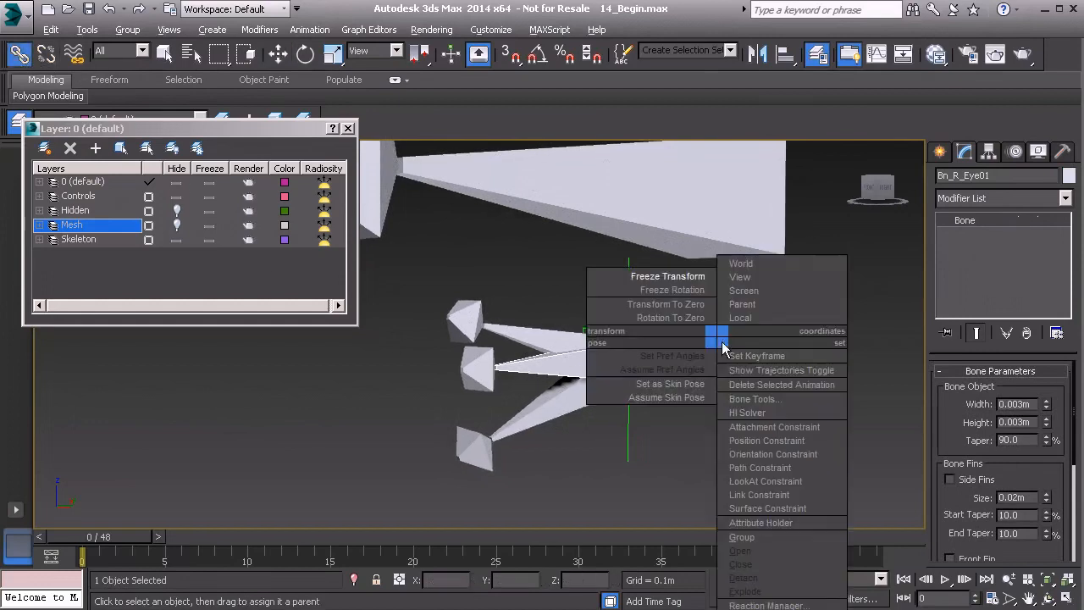
left_click(680, 274)
left_click(487, 462)
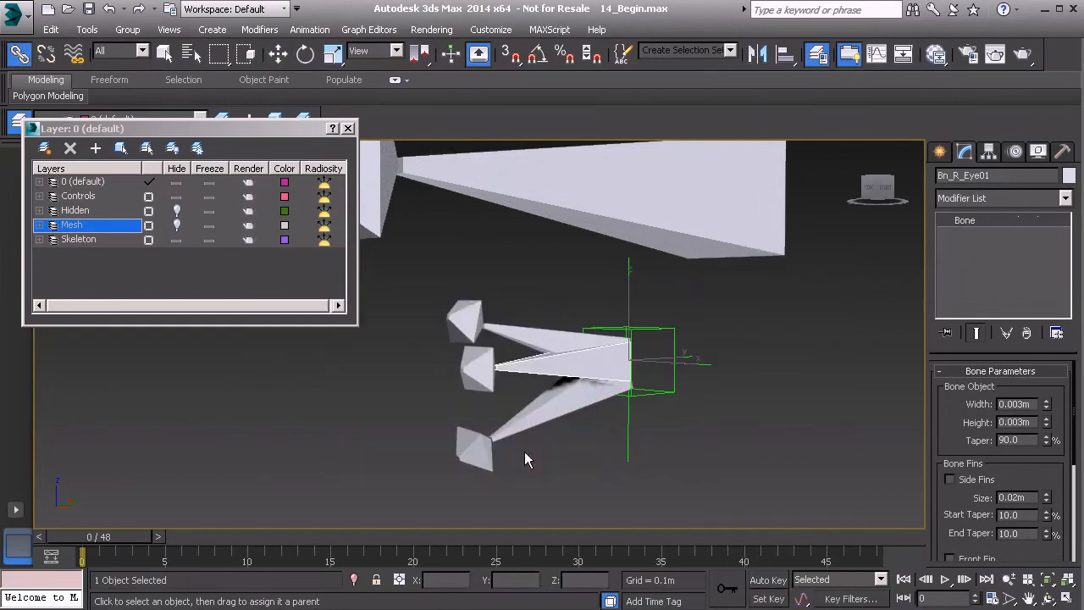
Select the helper Expose_R_Eye01 and check its exposed local Euler angles
left_click(629, 297)
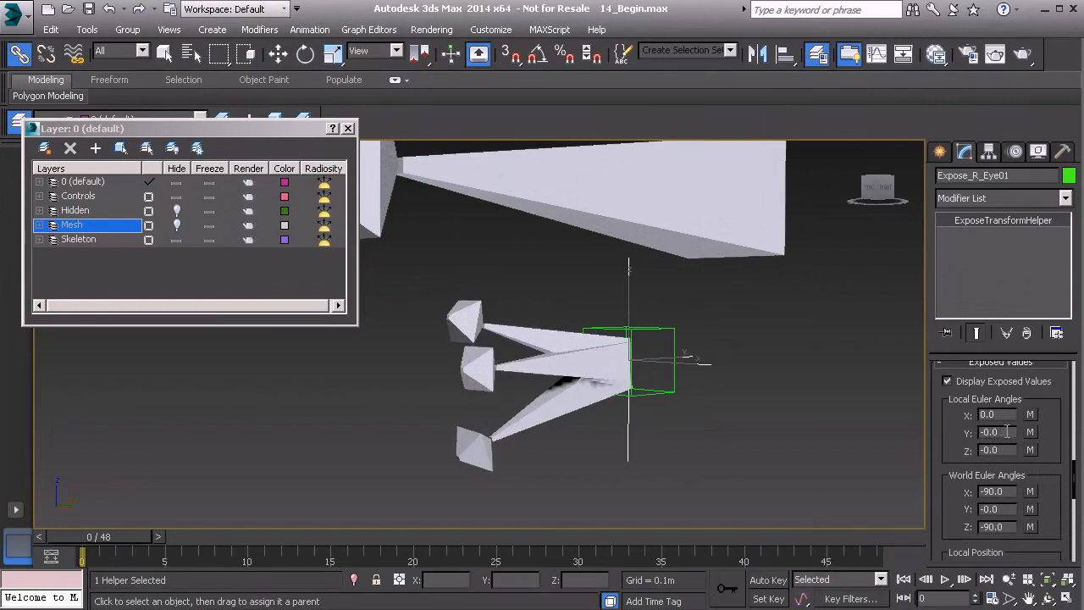
scroll(677, 324, "down", 5)
middle_click_drag(706, 338, 550, 357)
middle_click_drag(550, 357, 582, 388, "alt")
scroll(574, 410, "up", 3)
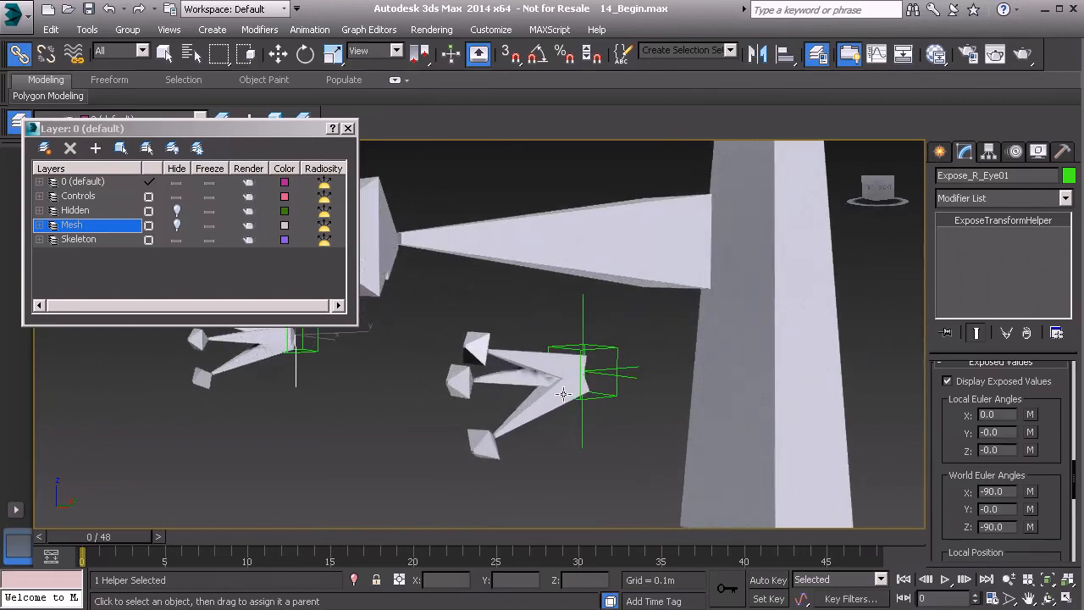
Select the bone Bn_L_UpperLid01 and expand its rotation controllers down to the Zero Euler XYZ axes
middle_click_drag(508, 376, 742, 418)
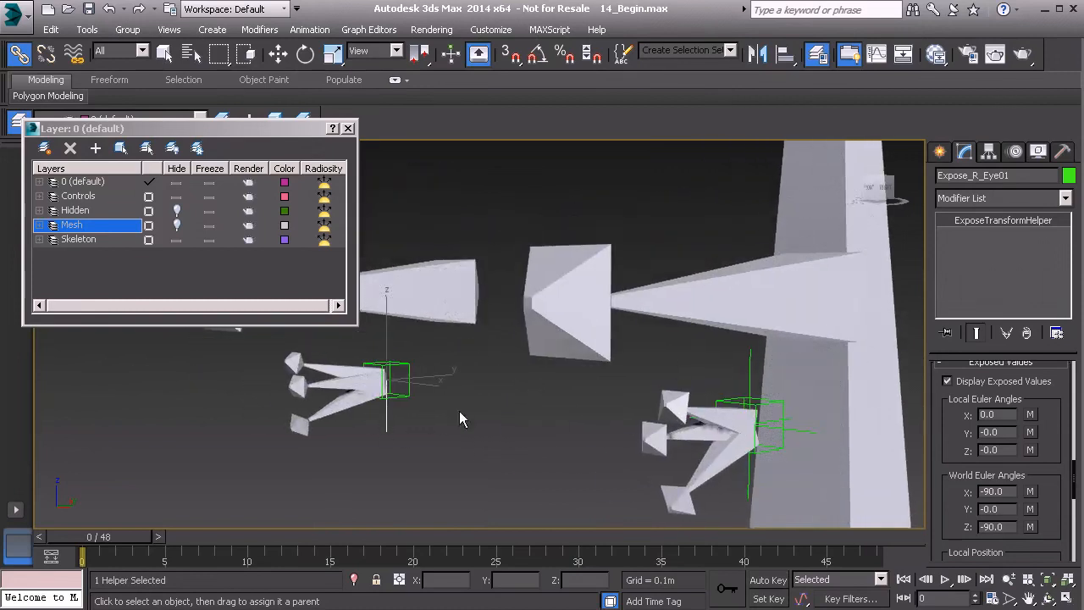
middle_click_drag(718, 409, 618, 379)
scroll(618, 379, "up", 2)
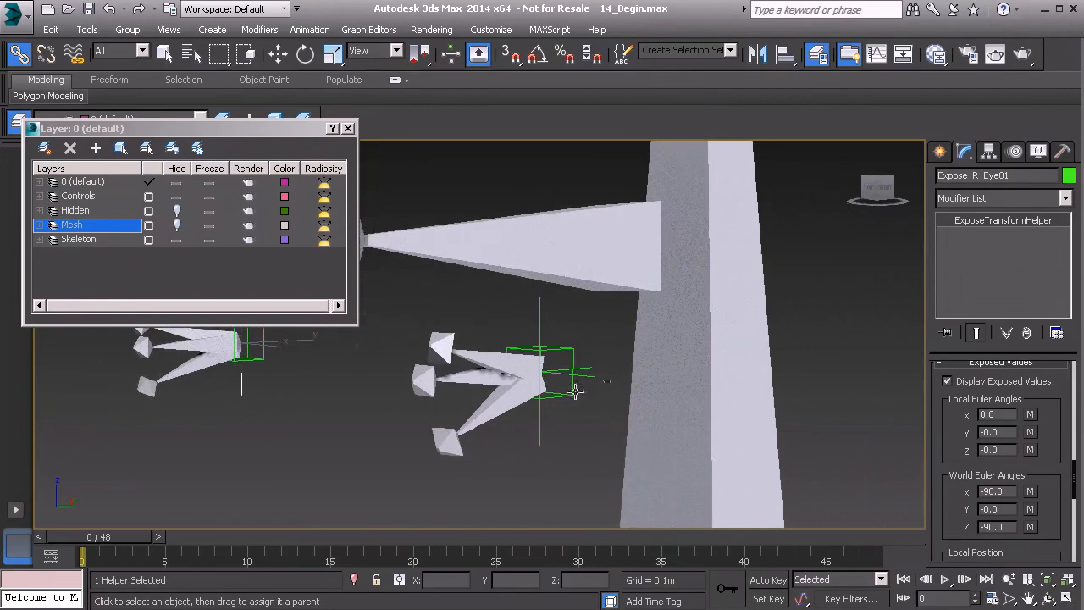
left_click(495, 357)
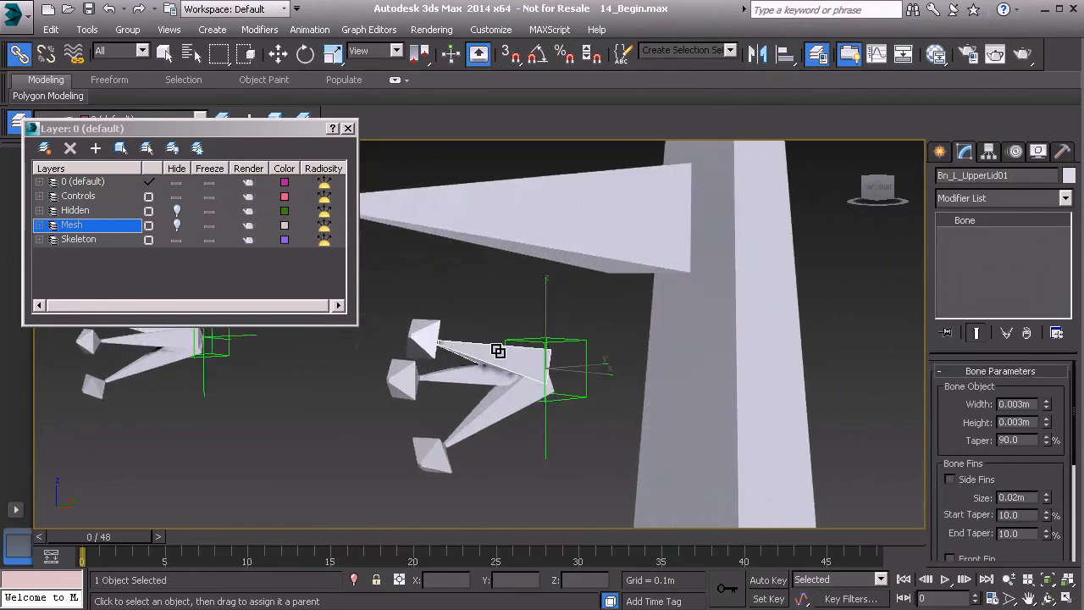
key("q")
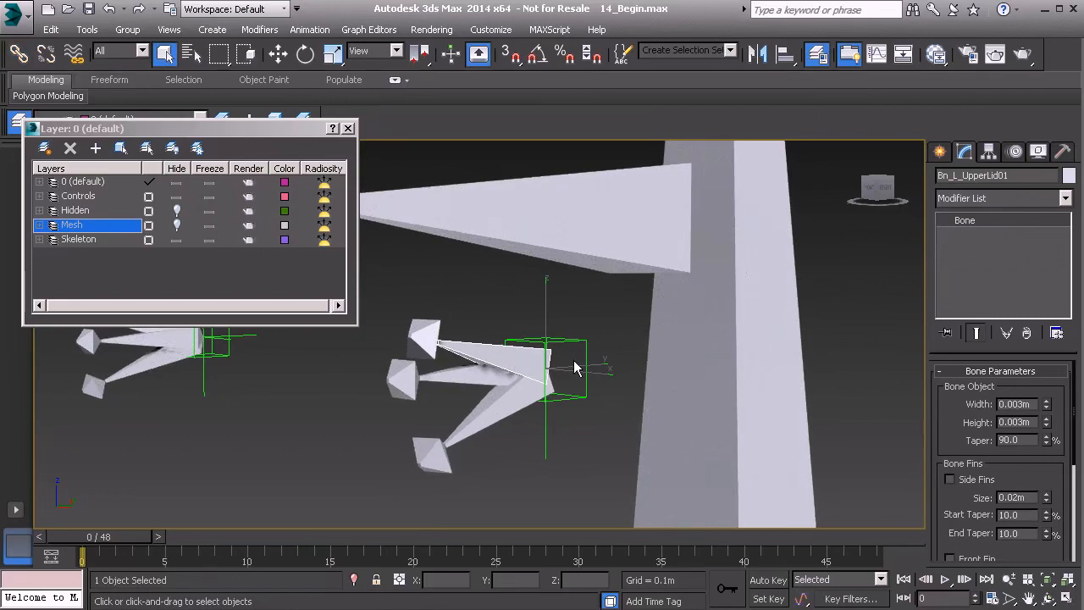
left_click(1015, 151)
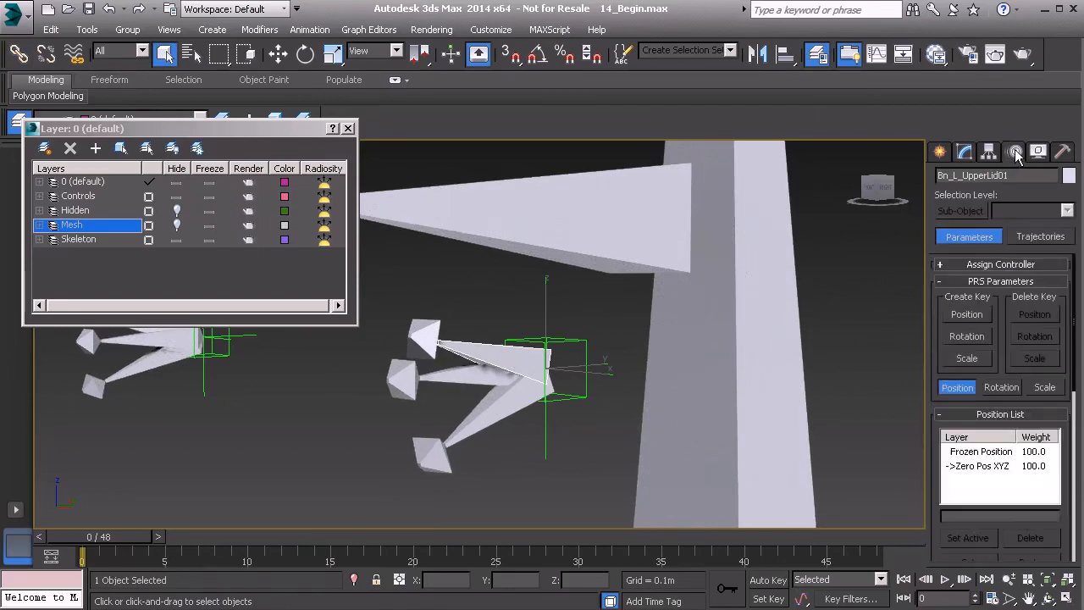
left_click(1016, 265)
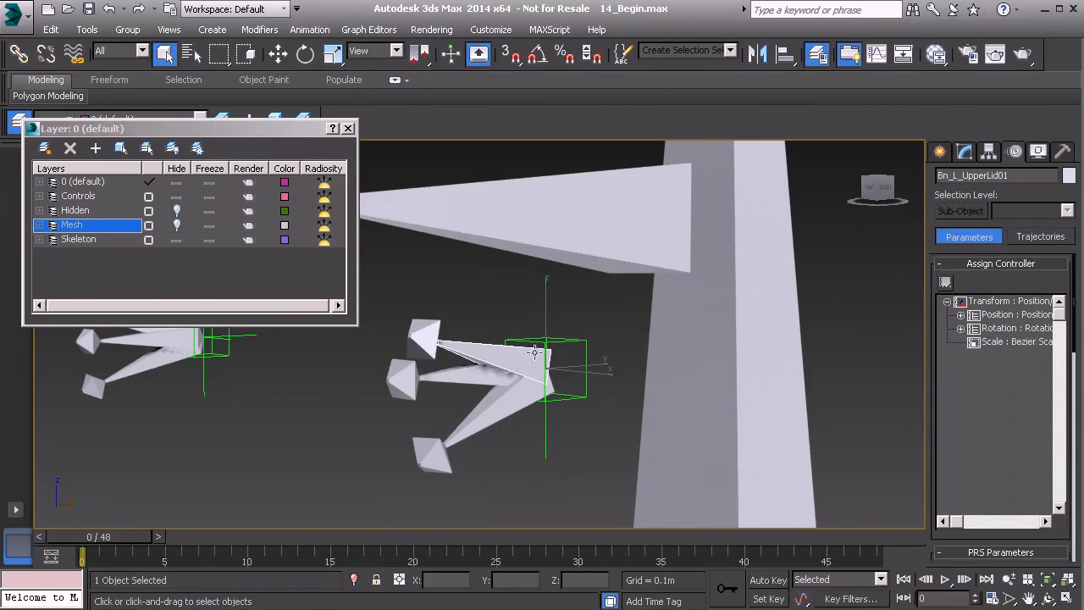
left_click(962, 329)
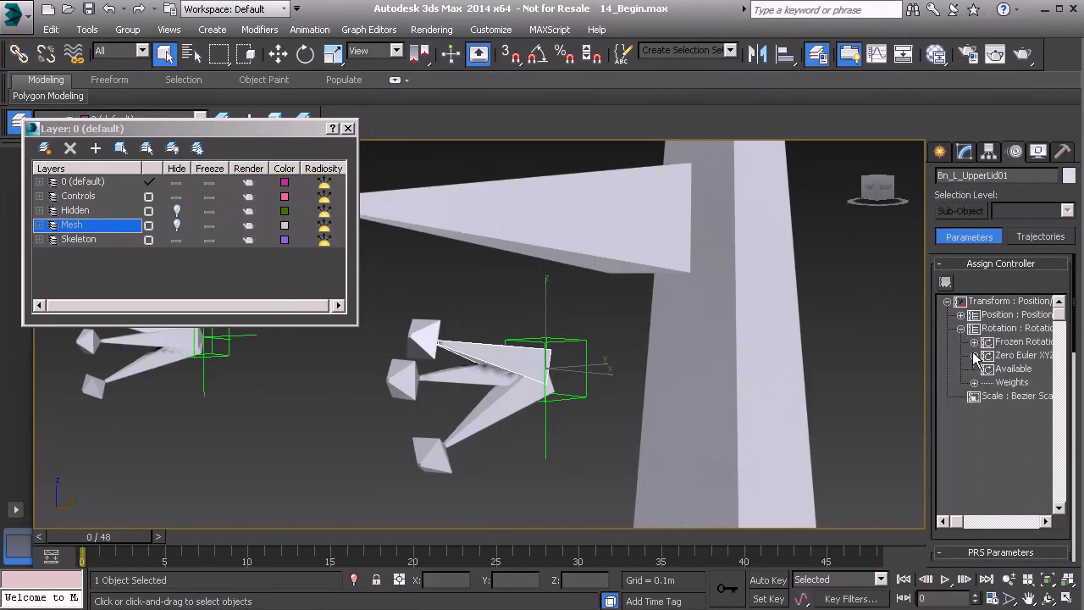
left_click(974, 356)
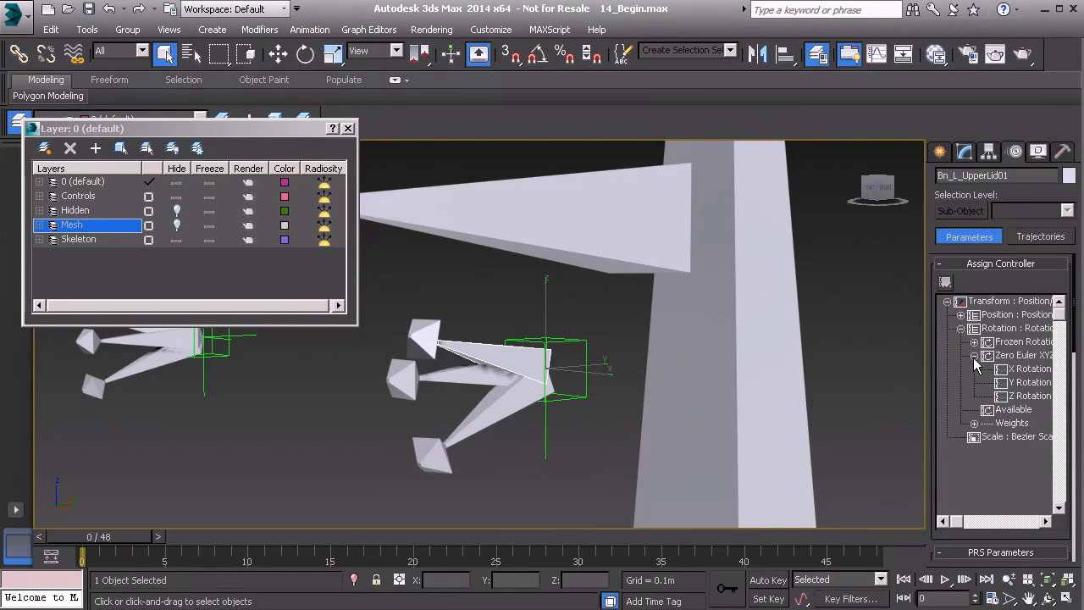
Assign a Float Expression controller to the Zero Euler XYZ Z Rotation of Bn_L_UpperLid01
left_click(1028, 397)
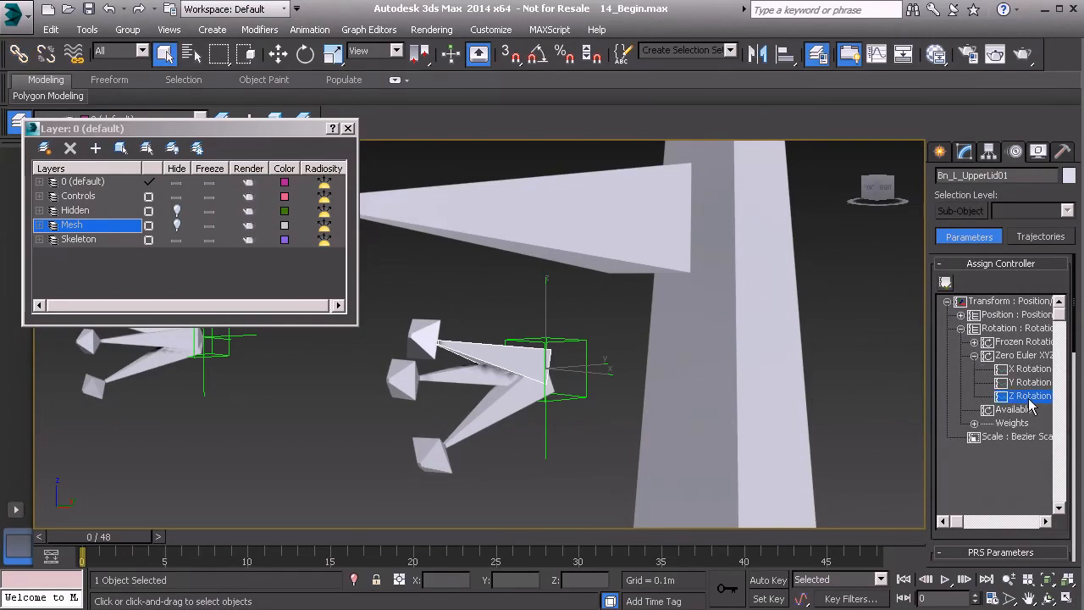
left_click(945, 281)
left_click(489, 214)
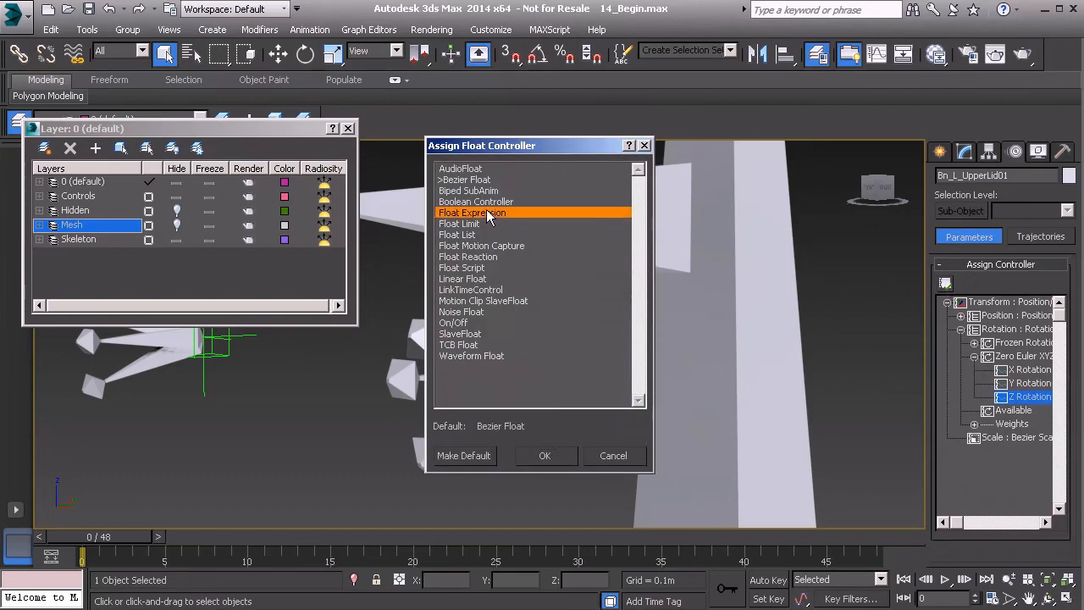
left_click(550, 458)
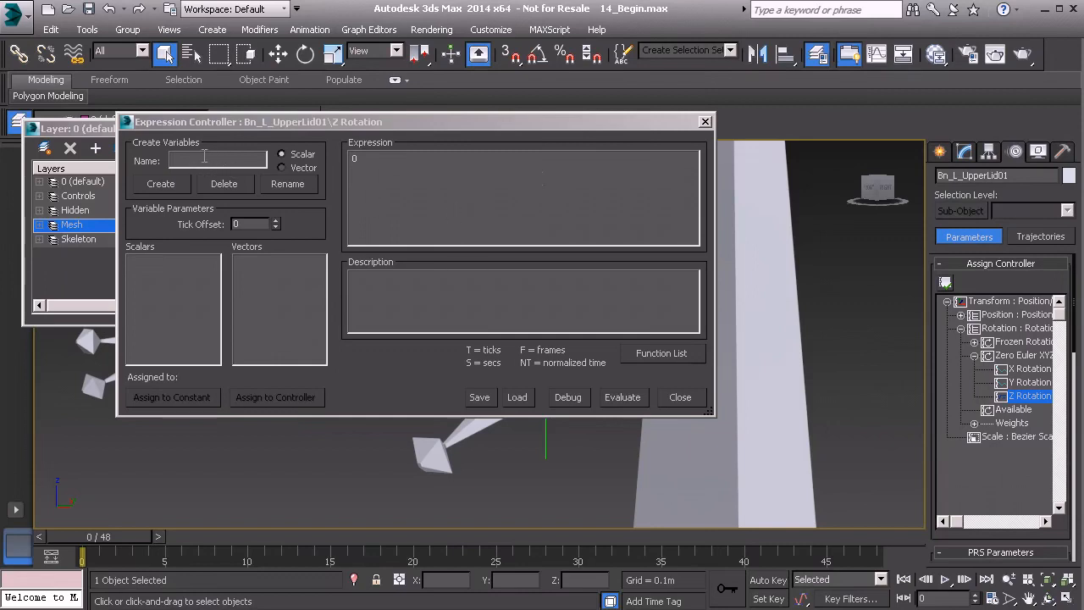
Create a scalar variable named flesh_eye in the Z Rotation expression of Bn_L_UpperLid01
left_click_drag(530, 124, 567, 186)
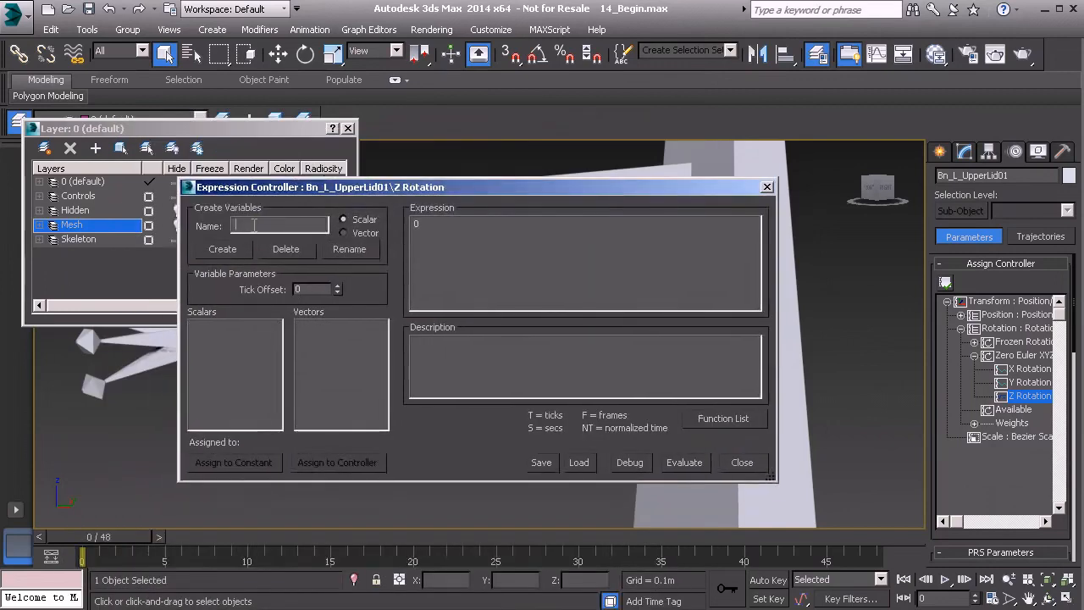
type("flesh_eye")
left_click(221, 252)
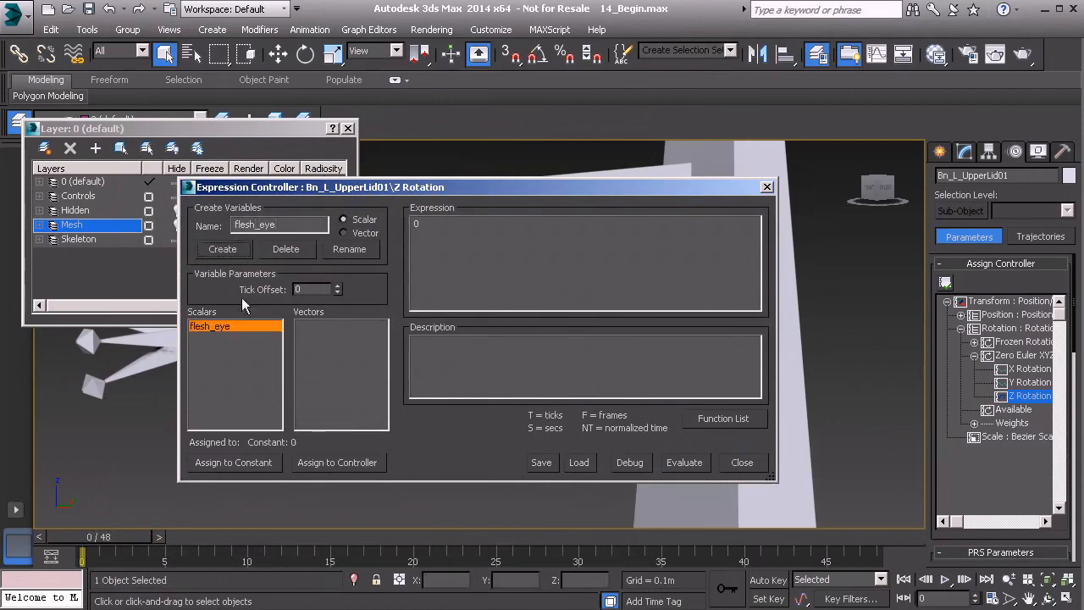
Assign the flesh_eye variable to the Local Euler Z controller of Expose_L_Eye01, found beneath Bn_Head01
left_click(332, 462)
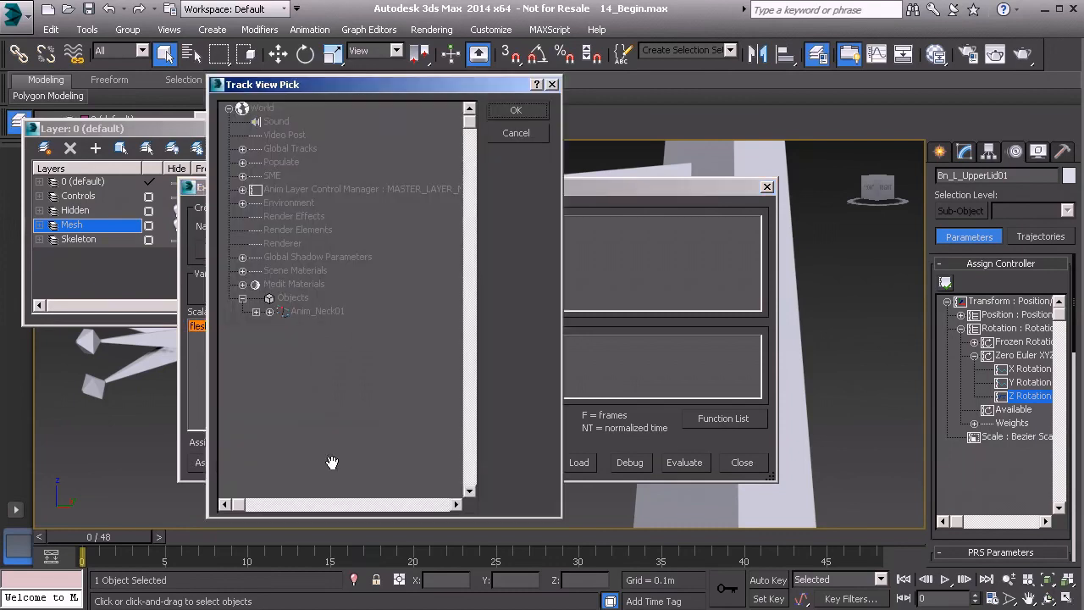
left_click(256, 311)
left_click(268, 325)
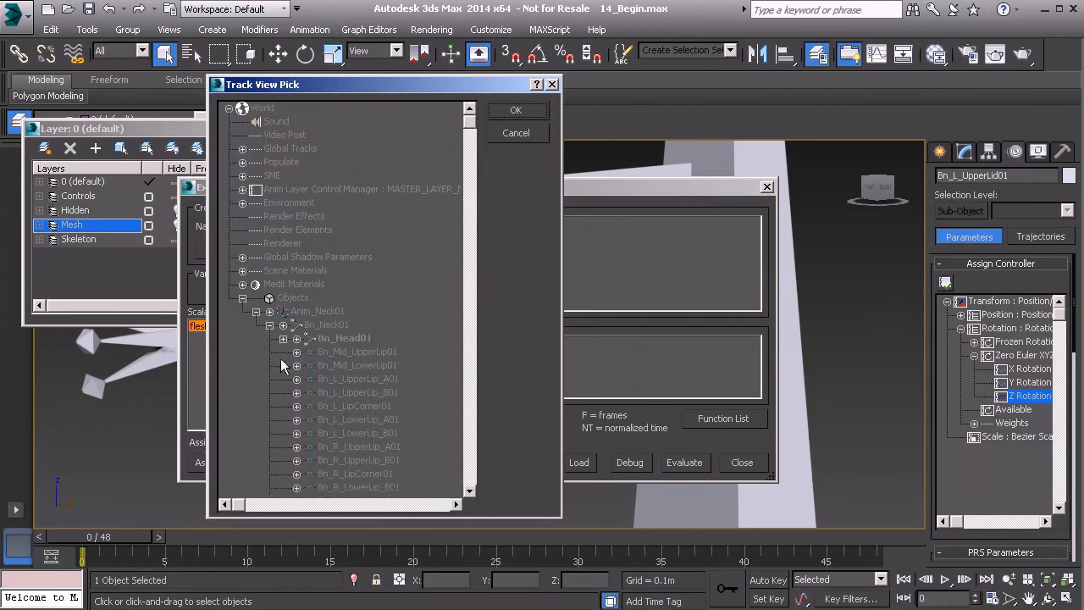
scroll(267, 382, "down", 3)
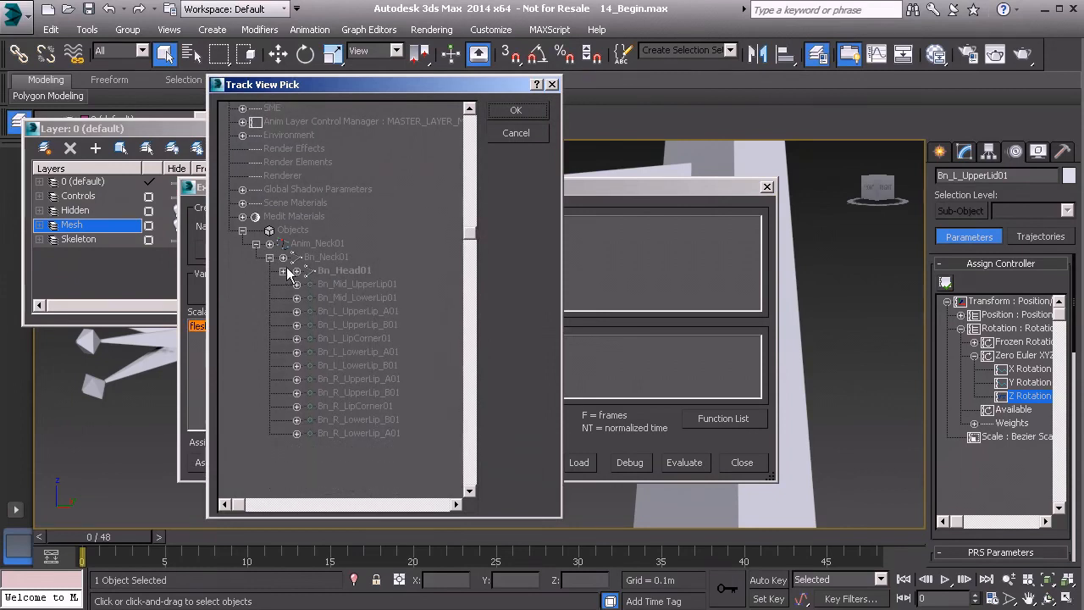
left_click(281, 270)
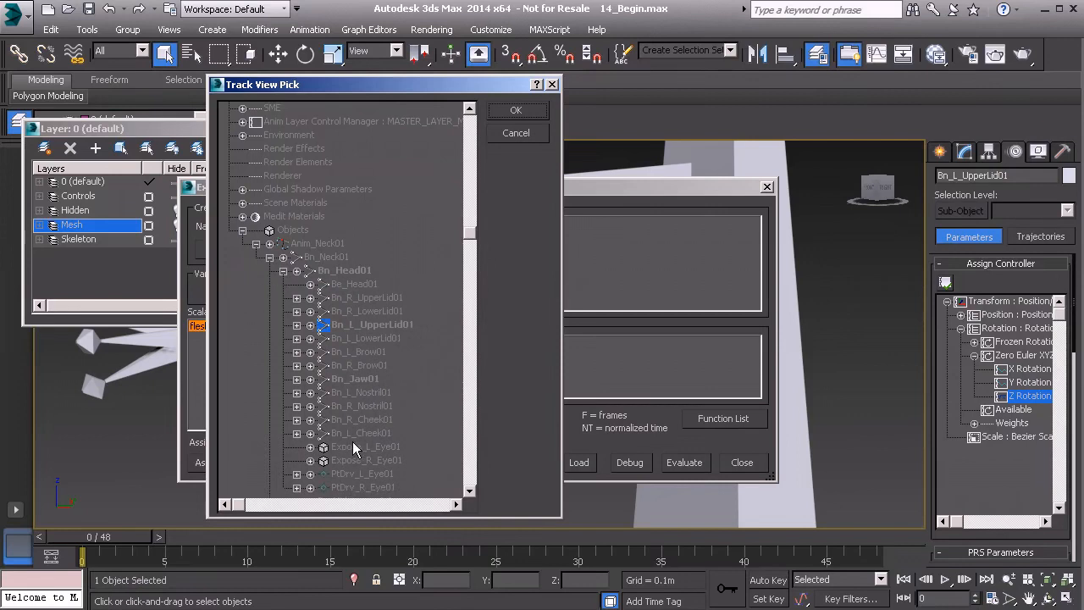
left_click(310, 446)
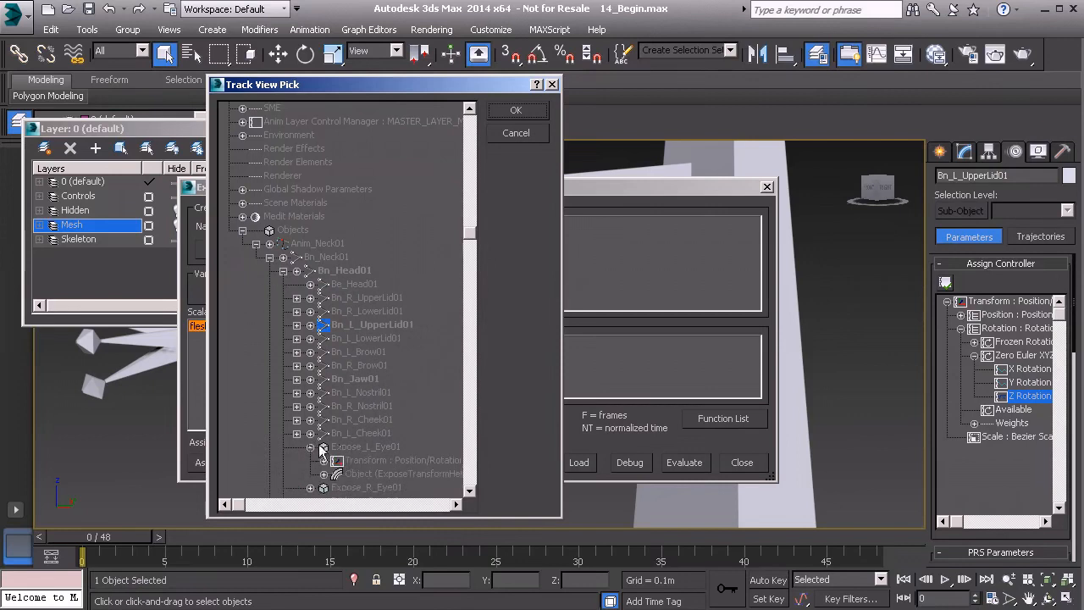
left_click(323, 474)
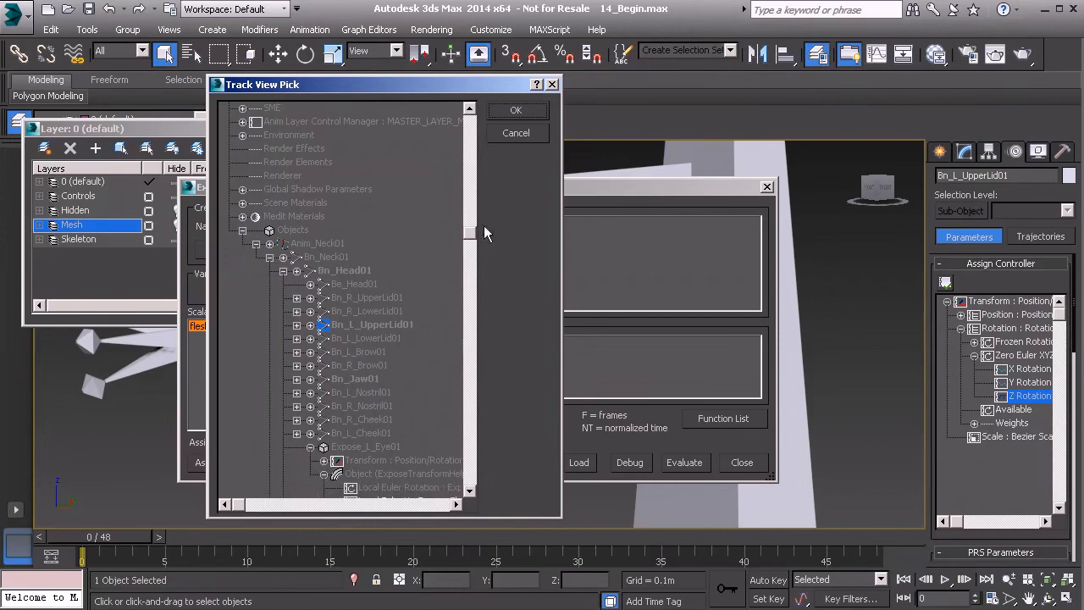
scroll(469, 238, "down", 2)
left_click_drag(561, 518, 690, 574)
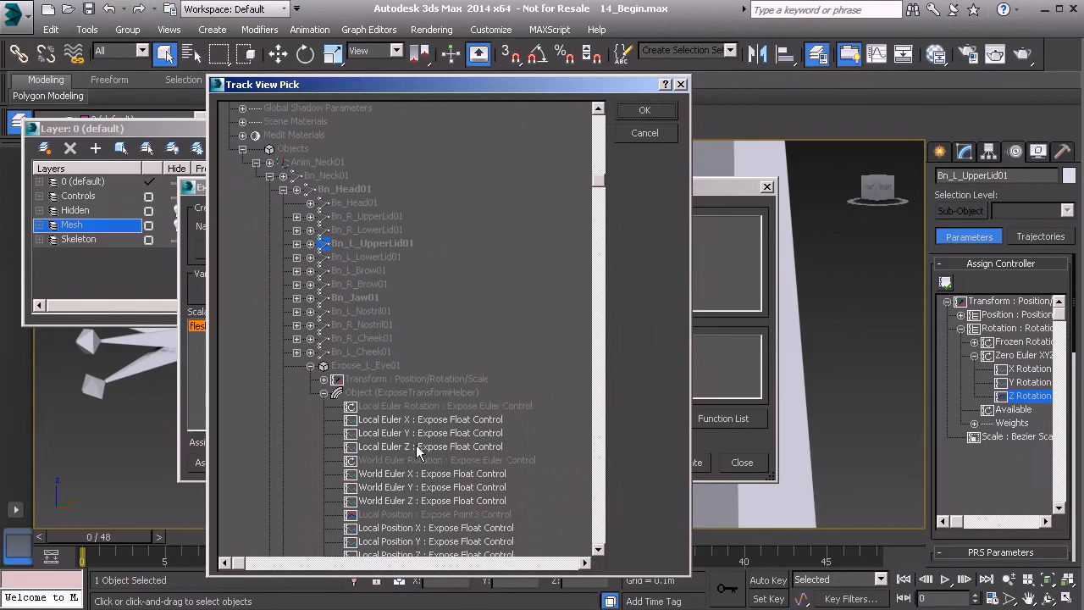
left_click(385, 447)
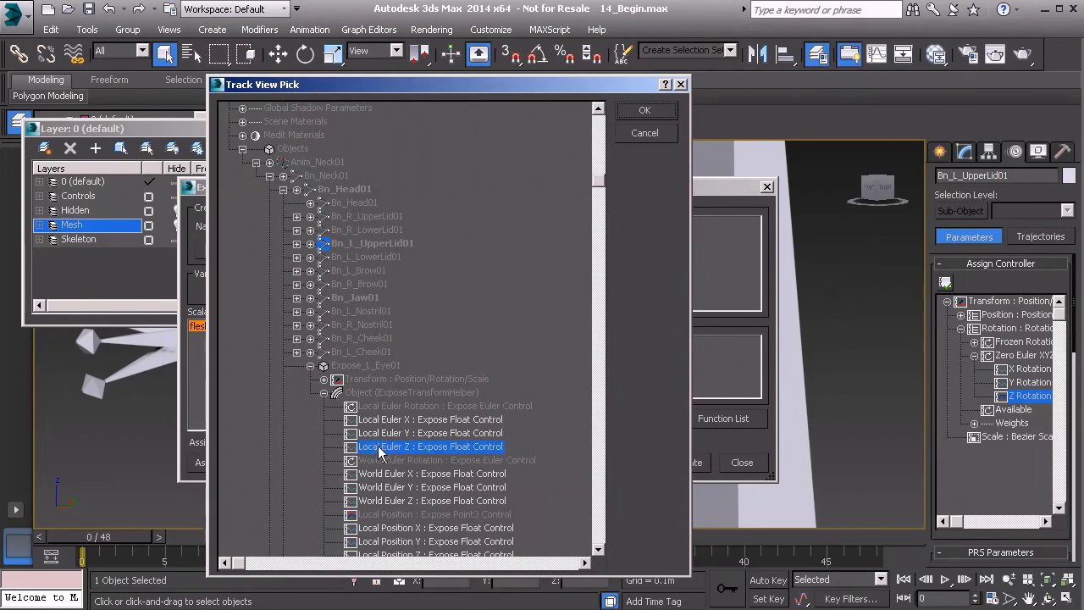
left_click(644, 110)
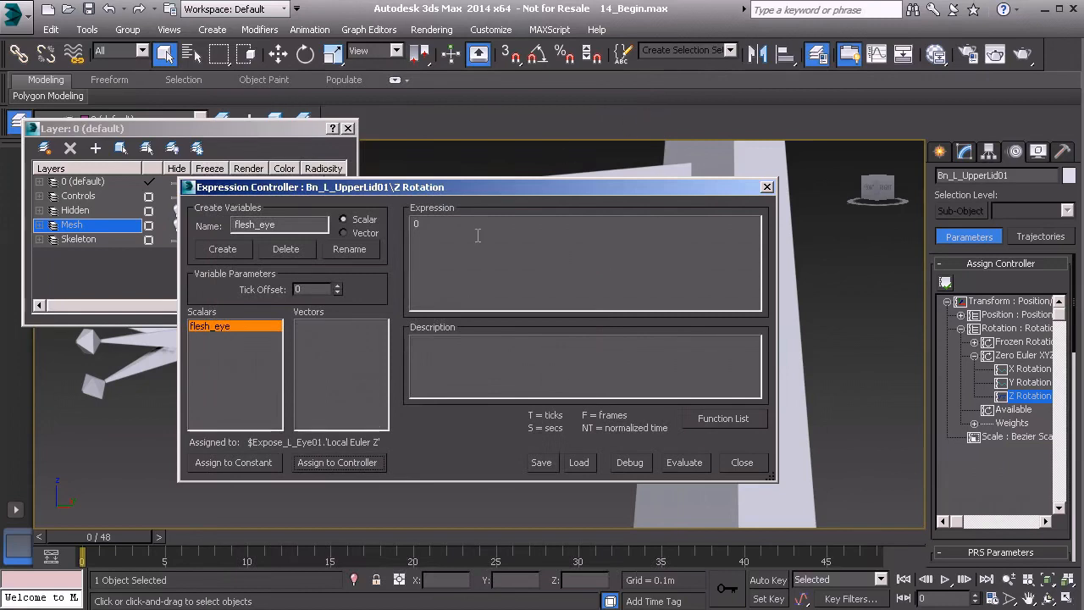
Set the Z Rotation expression to flesh_eye * 0.5, evaluate it and close the expression controller
left_click_drag(508, 199, 489, 342)
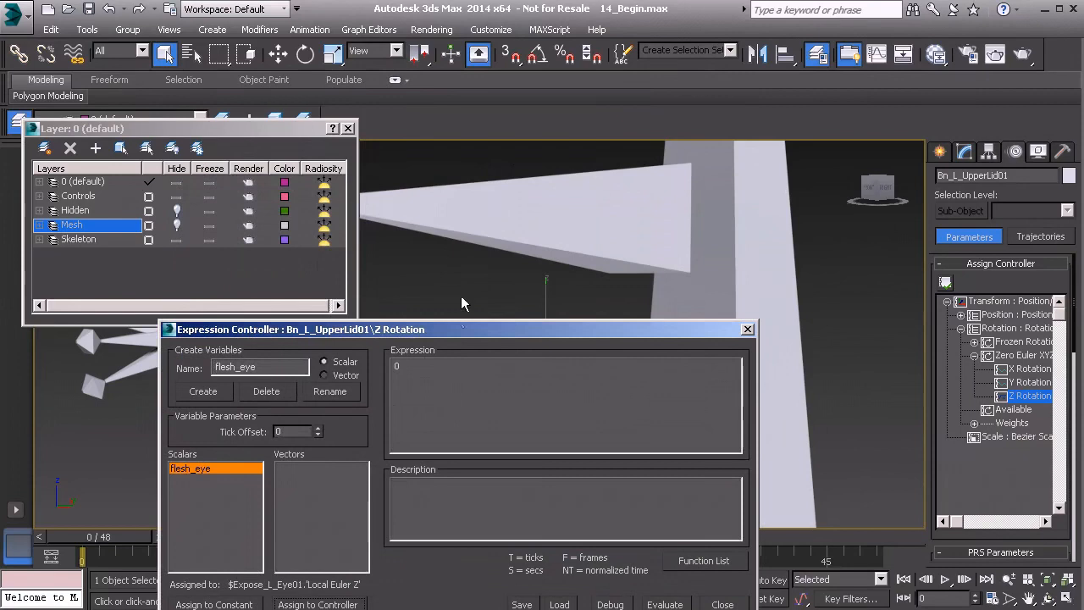
left_click_drag(463, 336, 525, 302)
double_click(471, 336)
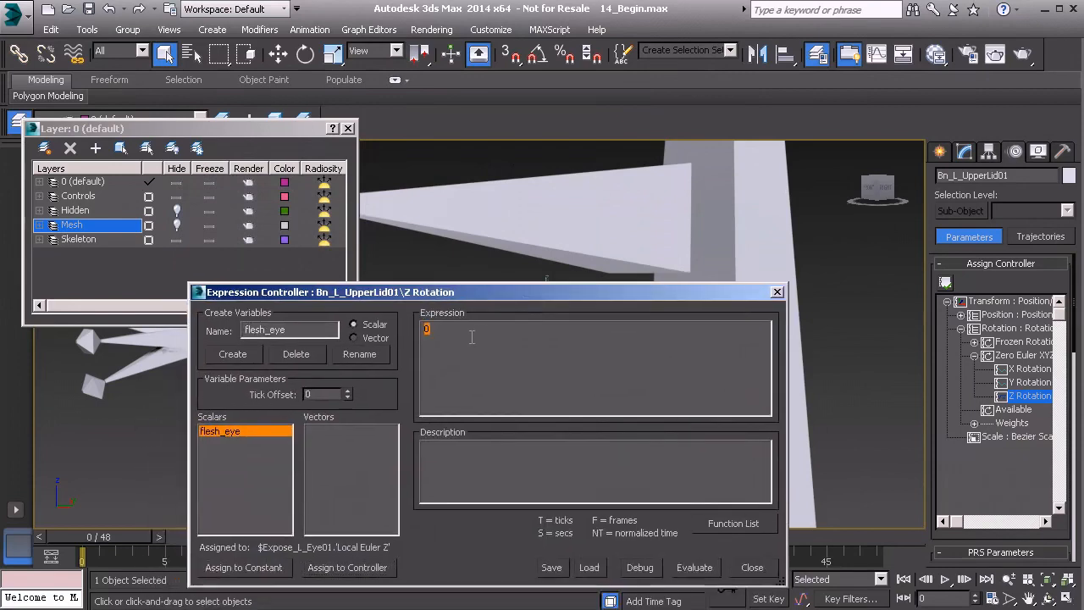
type("flesh_eye *")
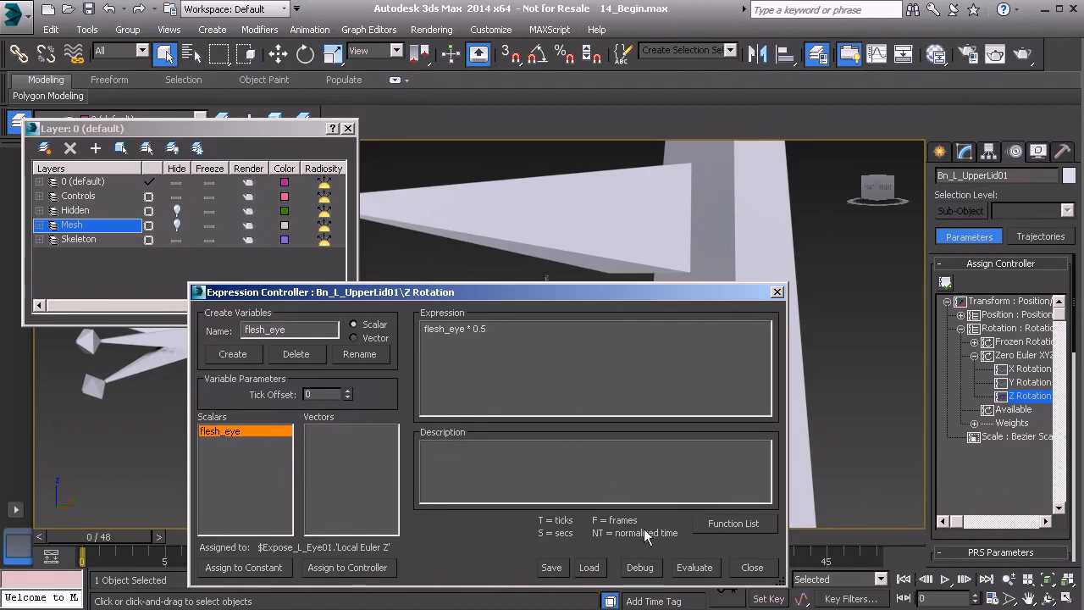
left_click(694, 567)
left_click(778, 293)
Show the Mesh layer, test-rotate the bone Bn_L_Eye01 to check the upper lid's response, cancel the rotation and hide the layer again
middle_click_drag(542, 348, 565, 342, "alt")
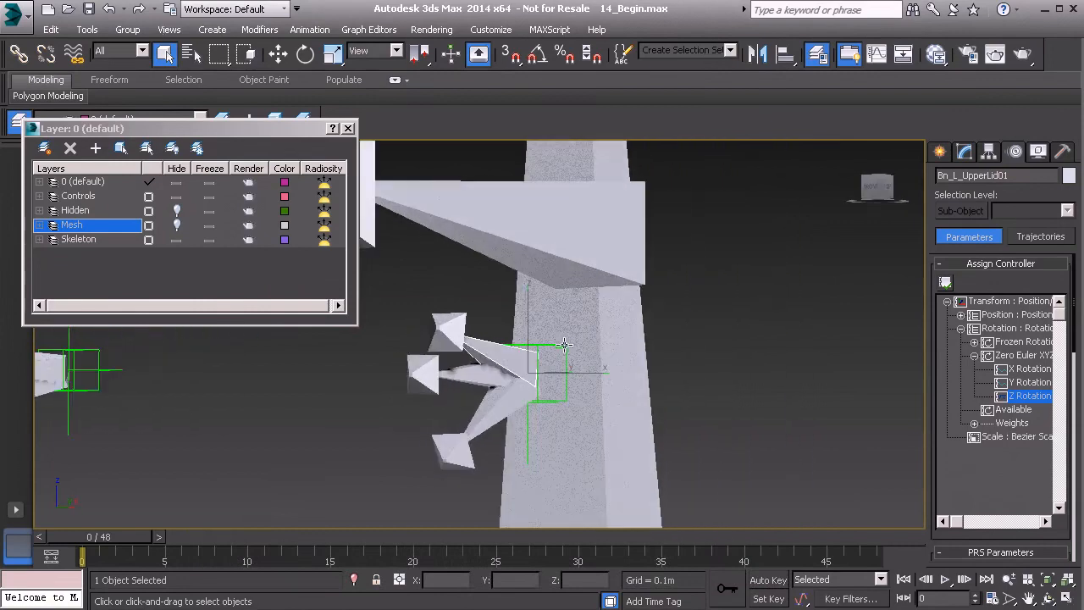
left_click(481, 377)
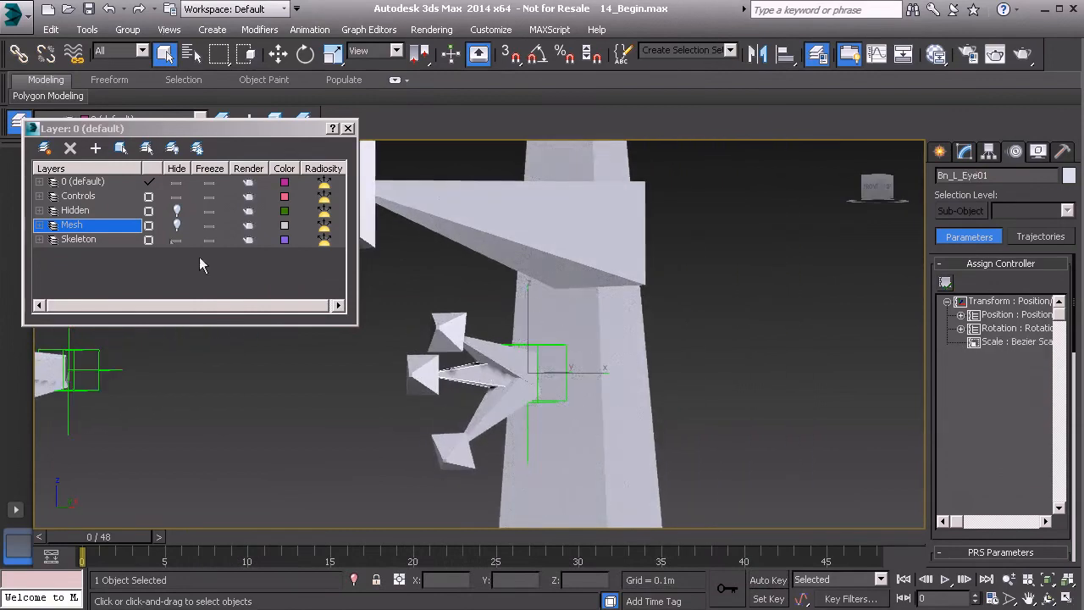
left_click(176, 225)
middle_click_drag(480, 311, 499, 305, "alt")
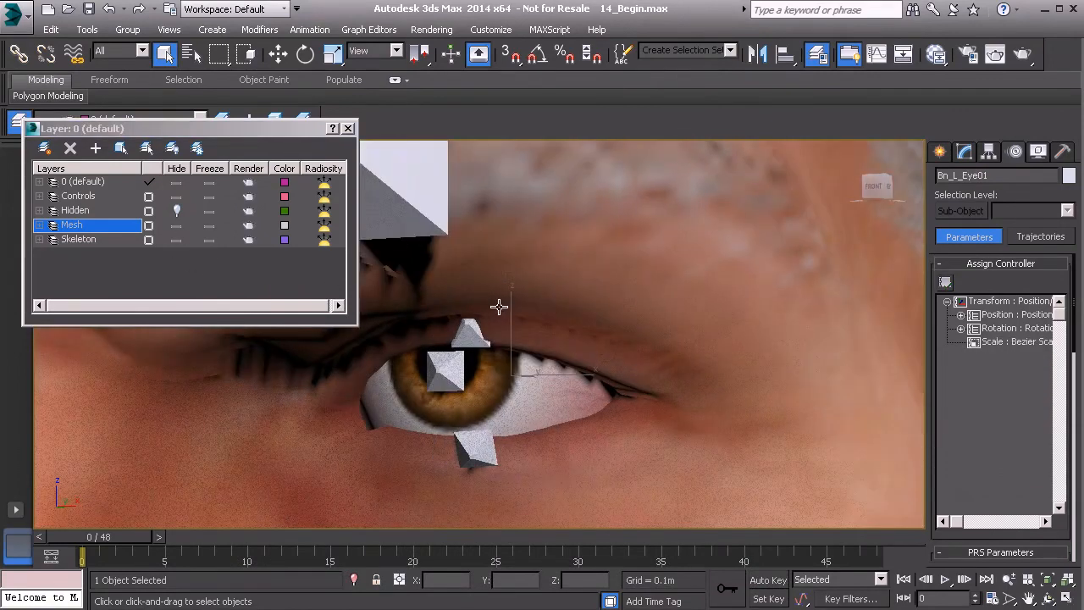
key("e")
mouse_move(514, 362)
left_mouse_down()
mouse_move(505, 375)
mouse_move(500, 339)
mouse_move(506, 375)
mouse_move(531, 349)
mouse_move(518, 372)
mouse_move(499, 352)
mouse_move(486, 364)
mouse_move(514, 357)
mouse_move(508, 371)
mouse_move(532, 360)
mouse_move(518, 372)
mouse_move(500, 356)
mouse_move(523, 371)
mouse_move(542, 367)
mouse_move(522, 363)
mouse_move(519, 376)
mouse_move(564, 385)
mouse_move(509, 368)
left_mouse_up()
right_click(509, 367)
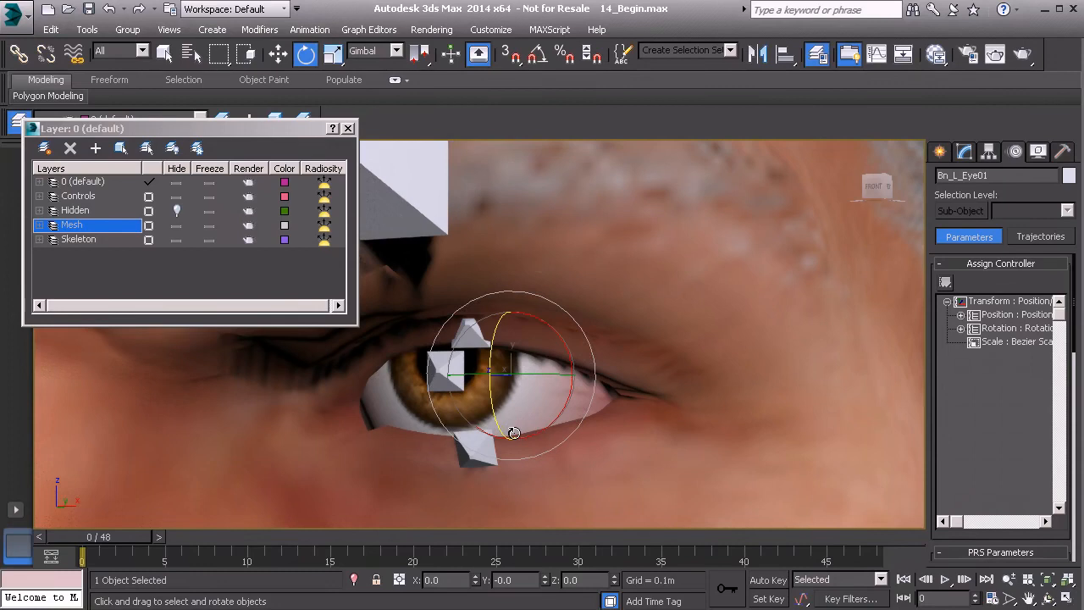
left_click(176, 225)
Review the Z Rotation expression of the bone Bn_L_UpperLid01, closing its expression controller without changes
scroll(486, 364, "down", 3)
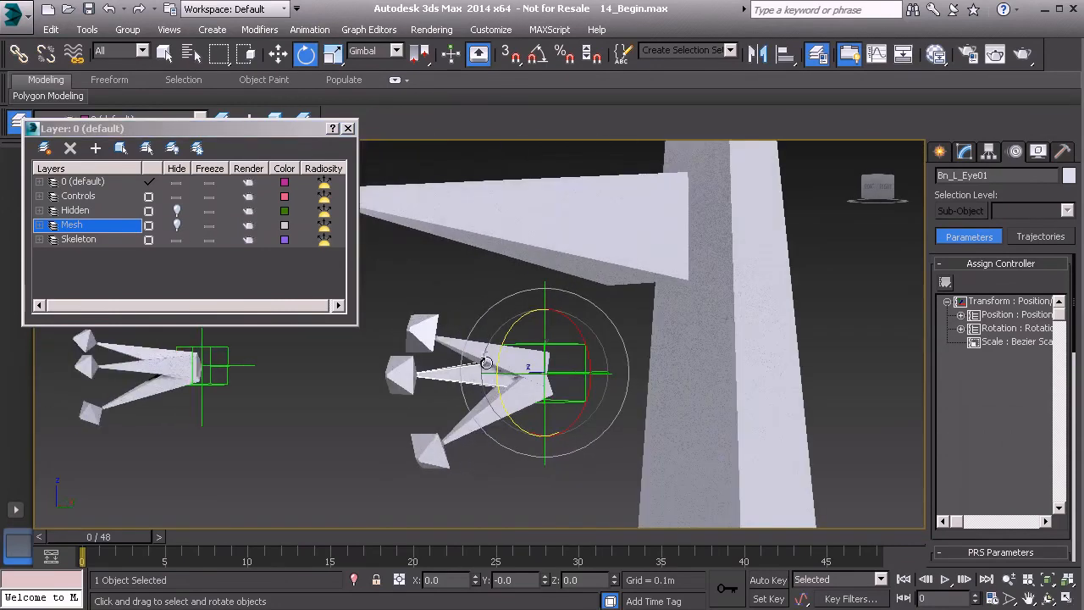
left_click(484, 354)
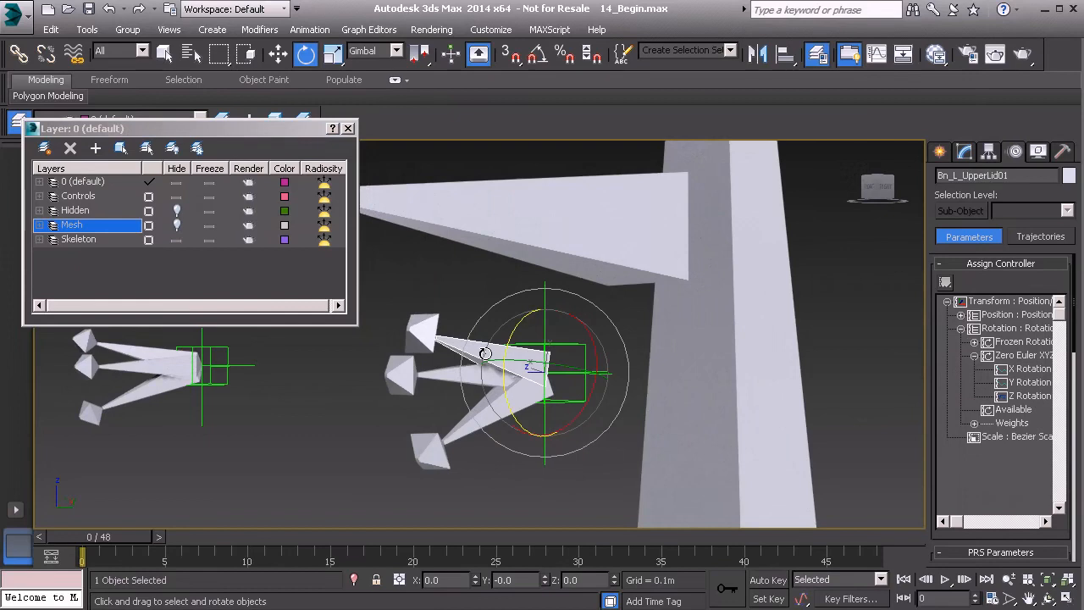
left_click(1028, 397)
right_click(1021, 398)
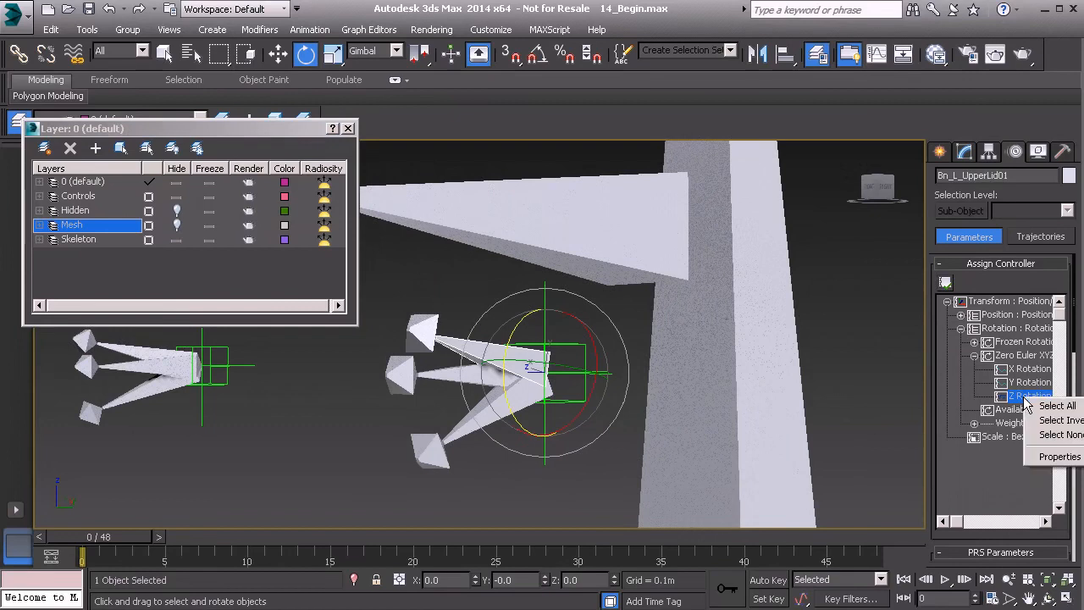
left_click(1043, 456)
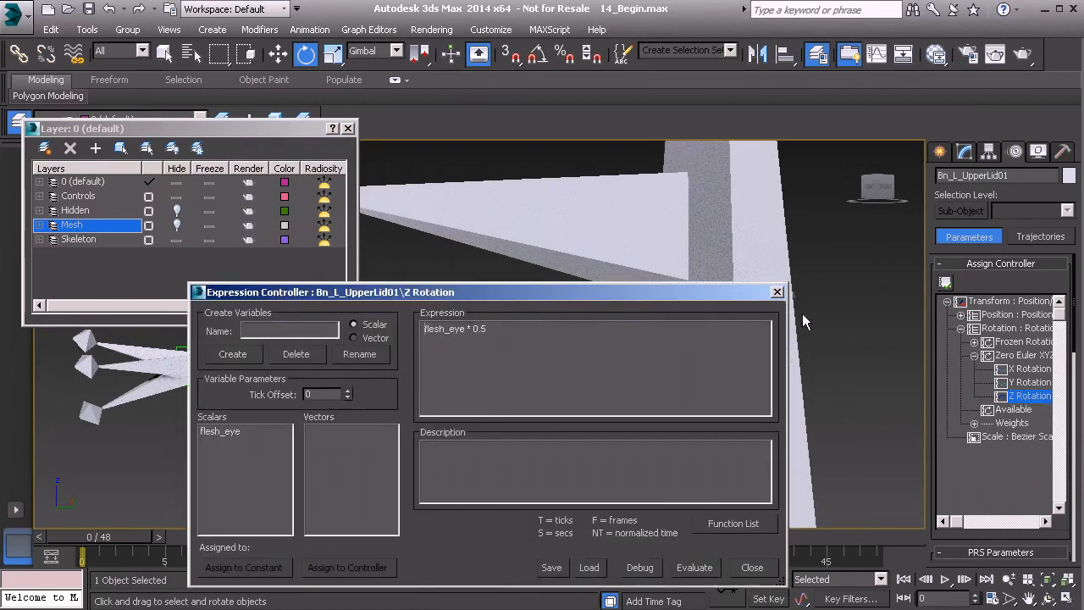
left_click(777, 292)
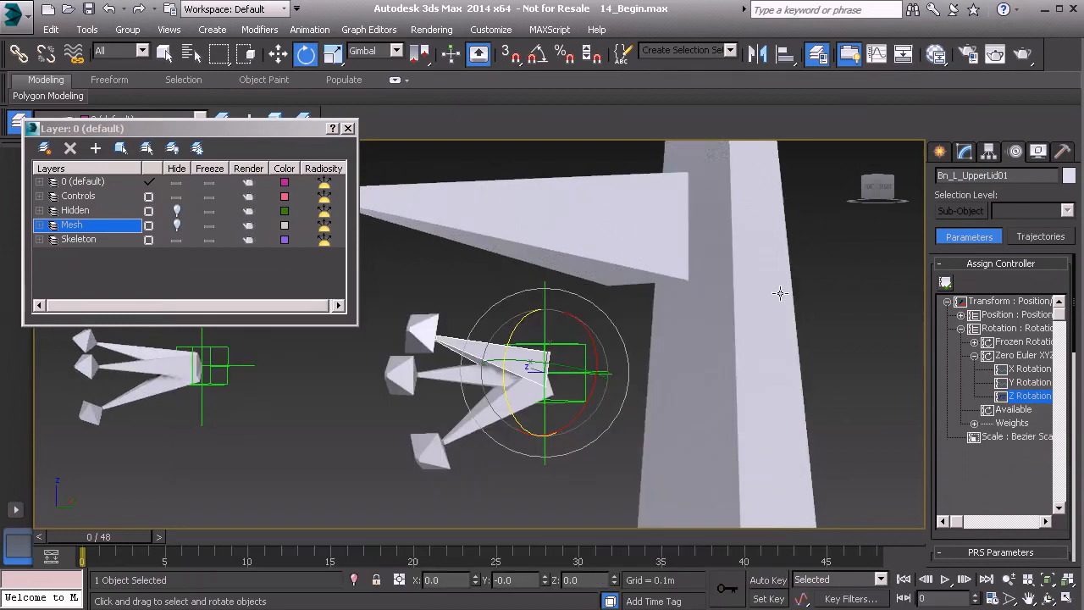
Assign a Float Expression controller to the Zero Euler XYZ Z Rotation track of the bone Bn_L_LowerLid01
left_click(481, 418)
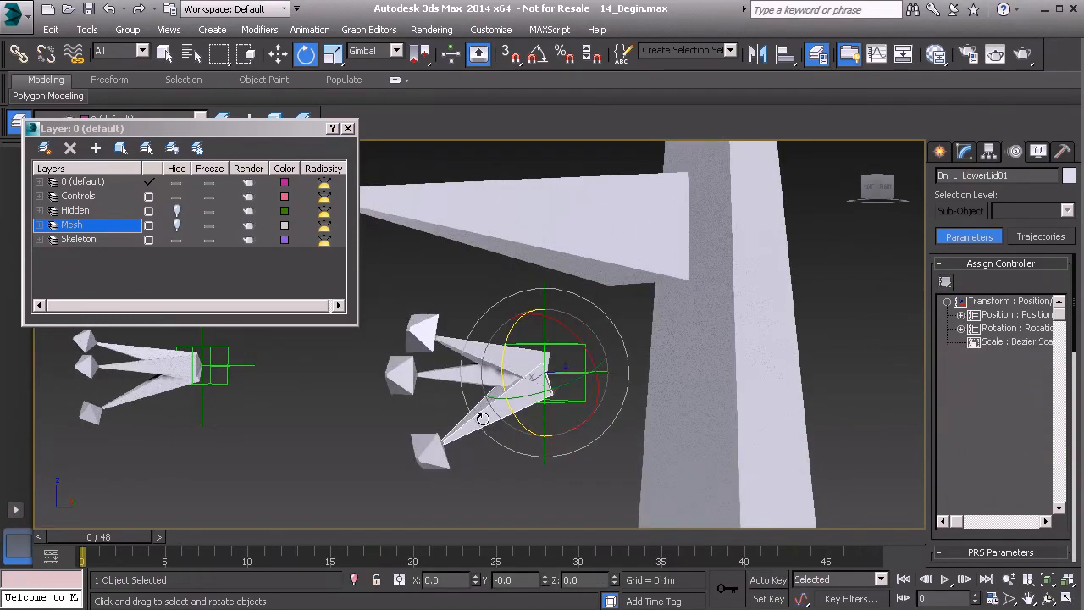
left_click(960, 327)
left_click(973, 355)
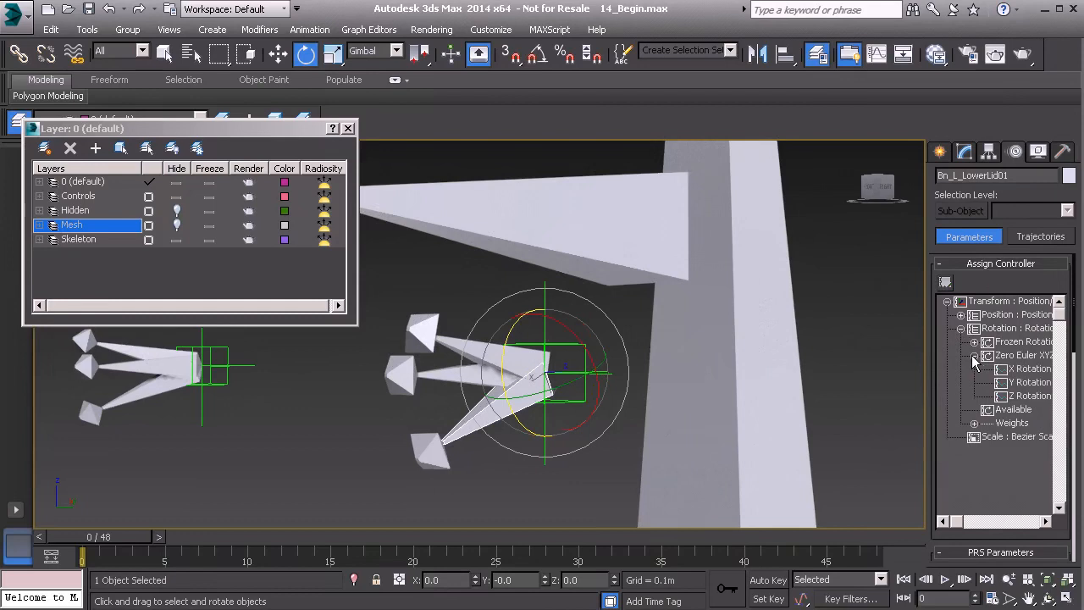
left_click(1027, 395)
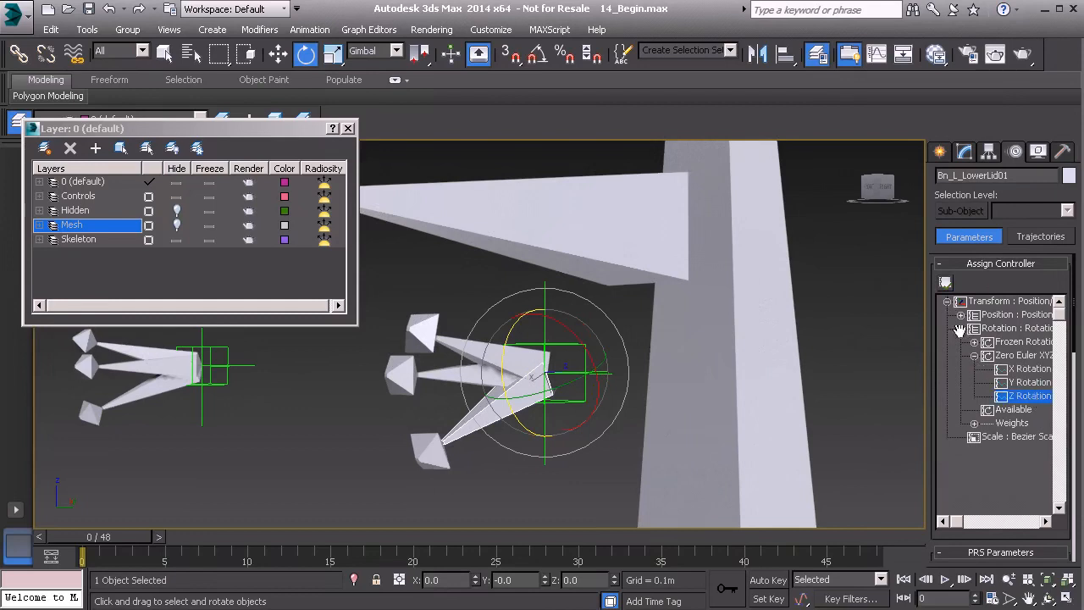
left_click(945, 282)
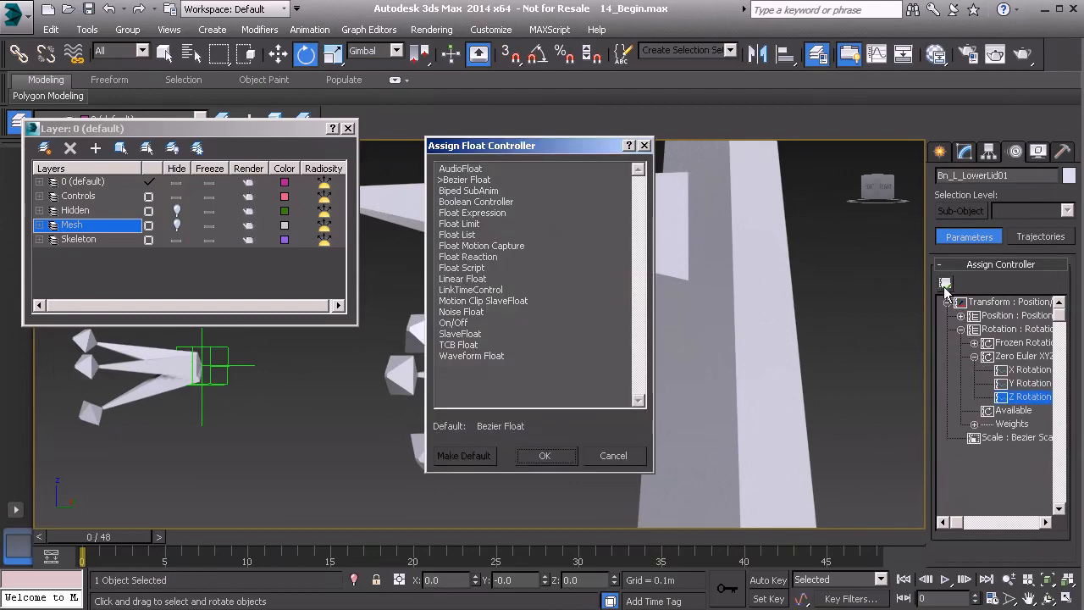
left_click(503, 212)
left_click(550, 455)
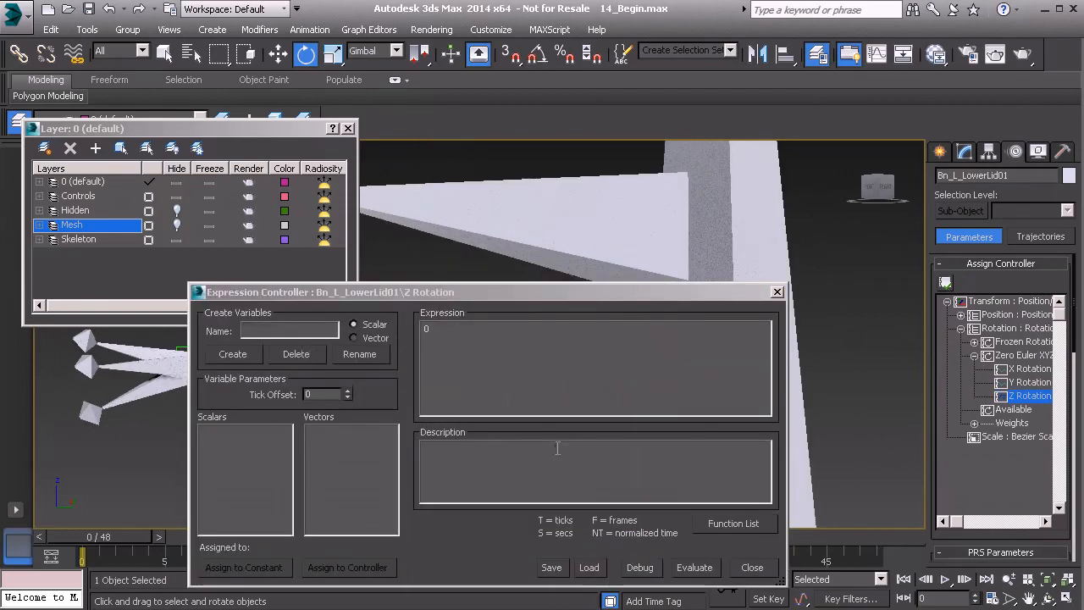
Create a scalar variable named flesh_eye for the lower lid and assign it to the Local Euler Z controller of Expose_L_Eye01
left_click(309, 333)
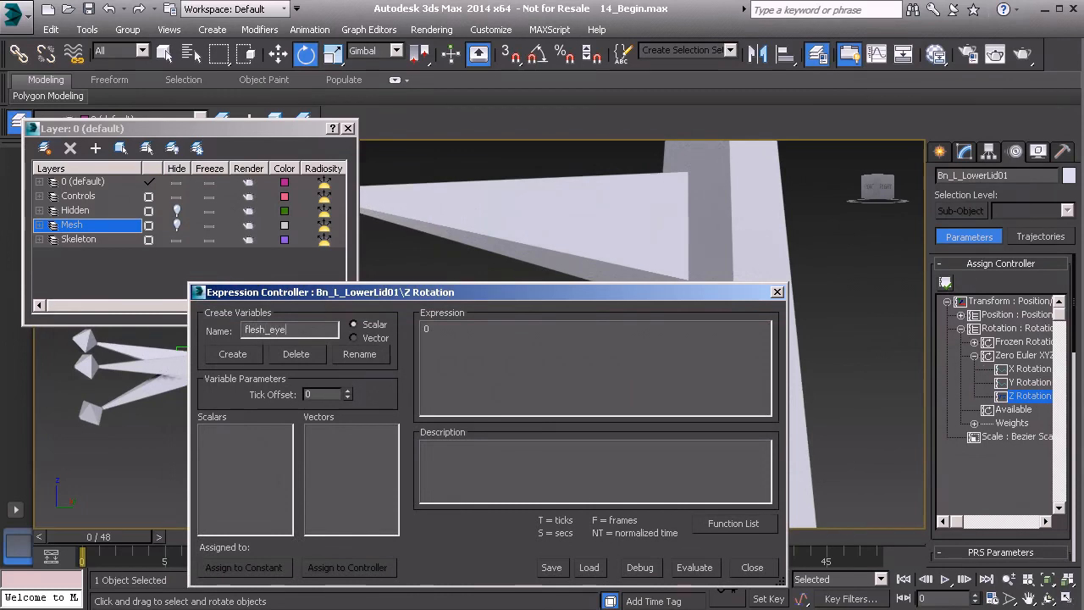
left_click(240, 356)
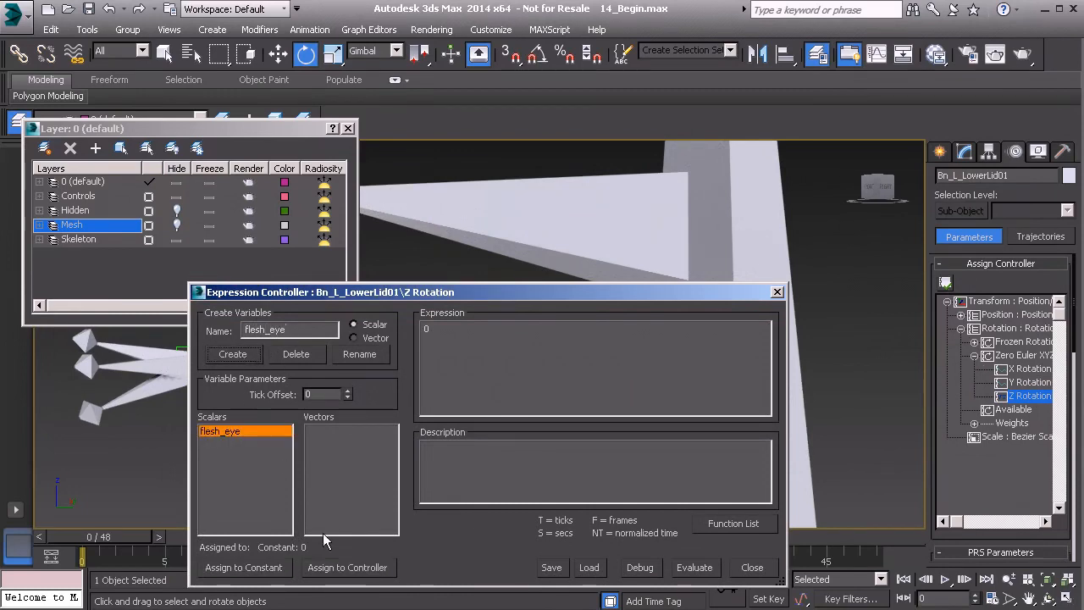
left_click(347, 568)
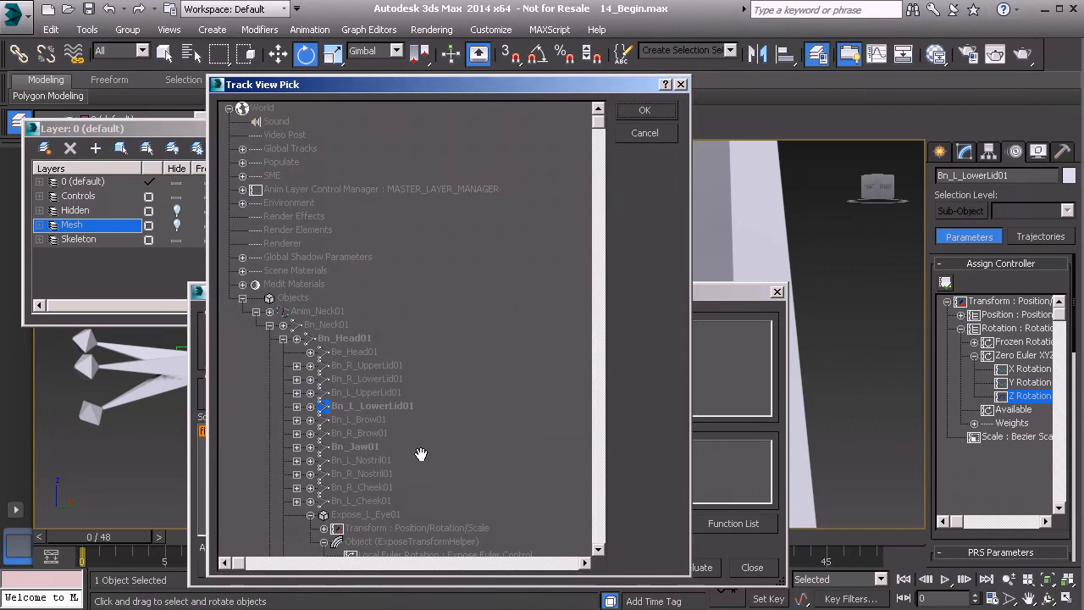
scroll(424, 355, "down", 5)
scroll(432, 452, "down", 2)
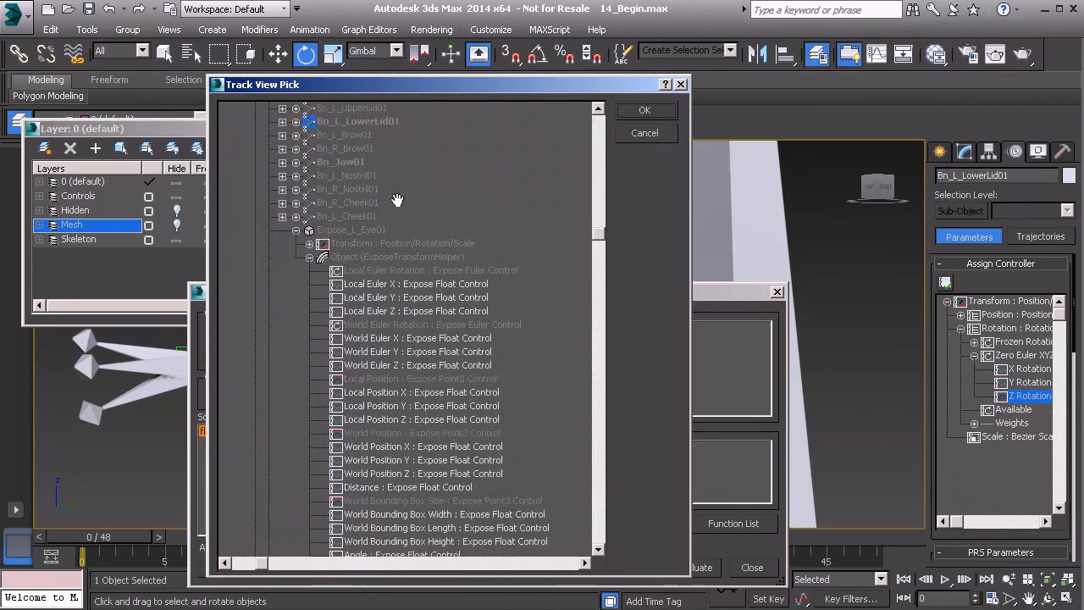
left_click(394, 312)
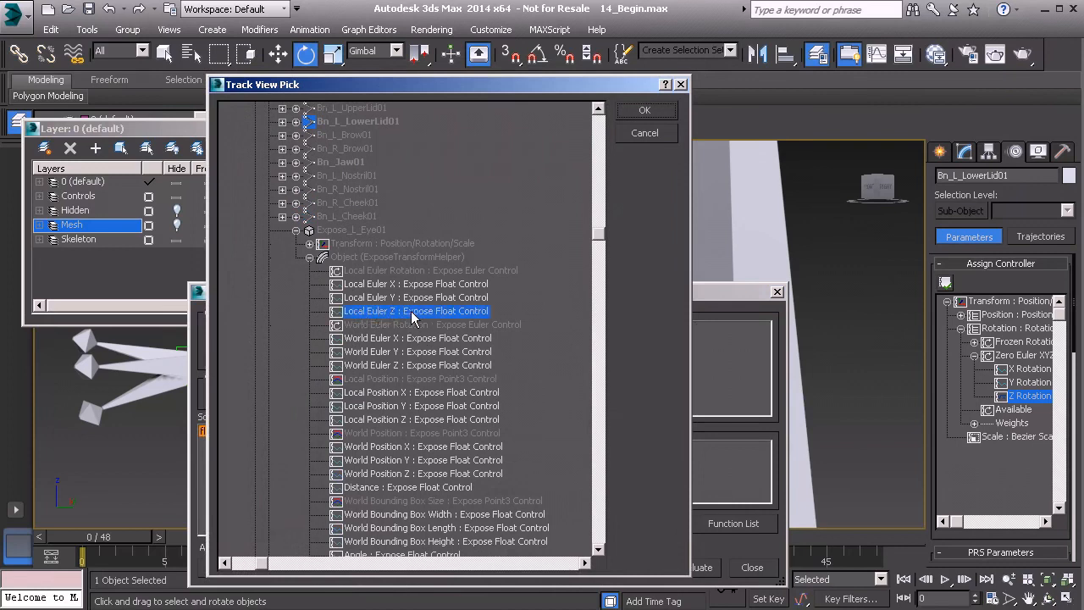
middle_click_drag(438, 264, 428, 299)
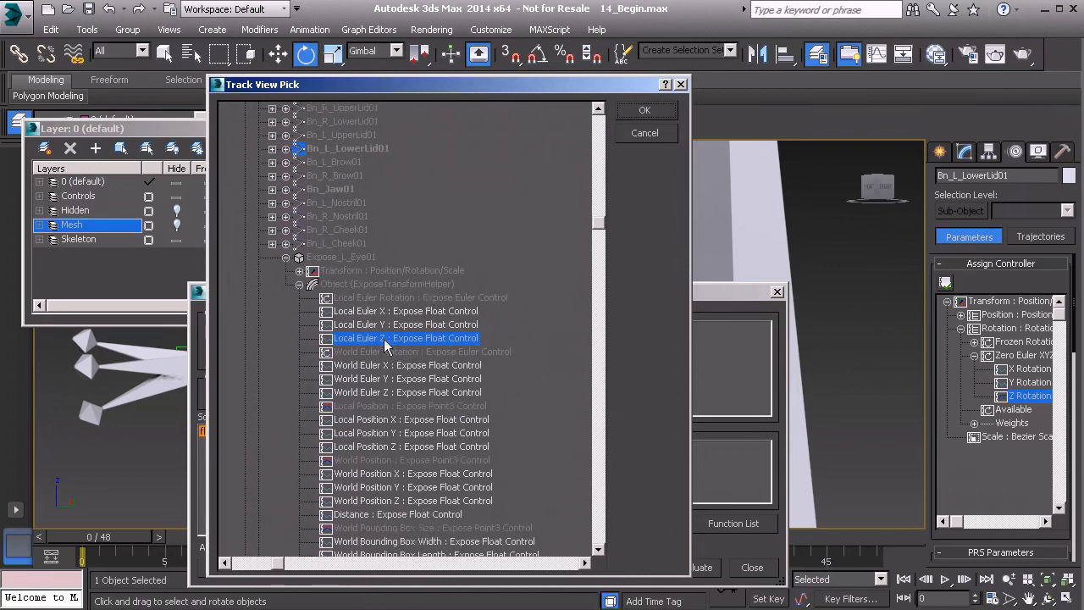
left_click(645, 110)
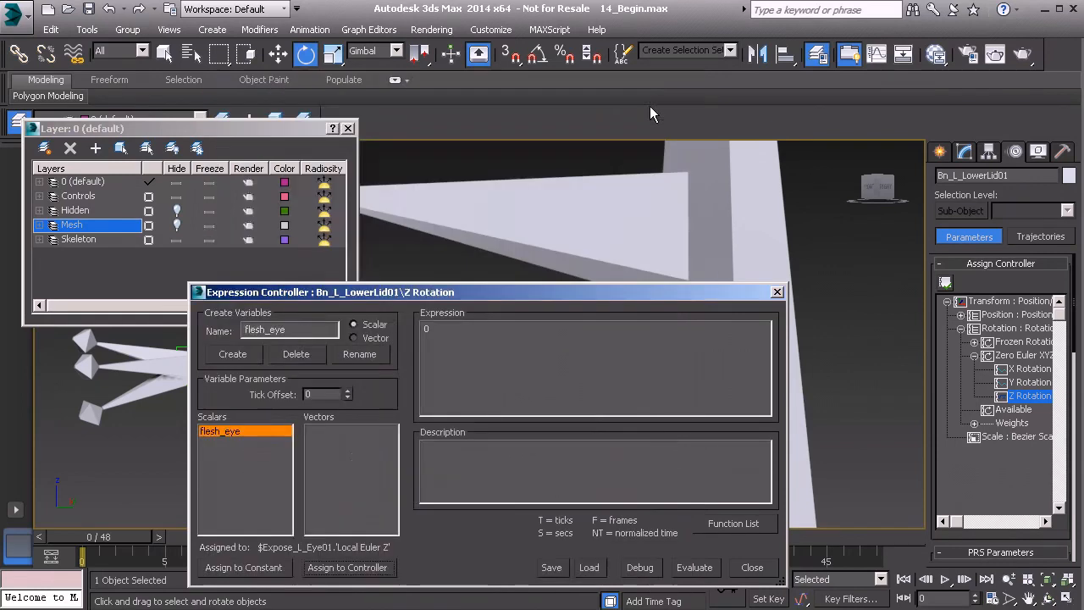
Set the lower lid's Z Rotation expression to flesh_eye * -0.2, evaluate it and close the expression controller
double_click(457, 326)
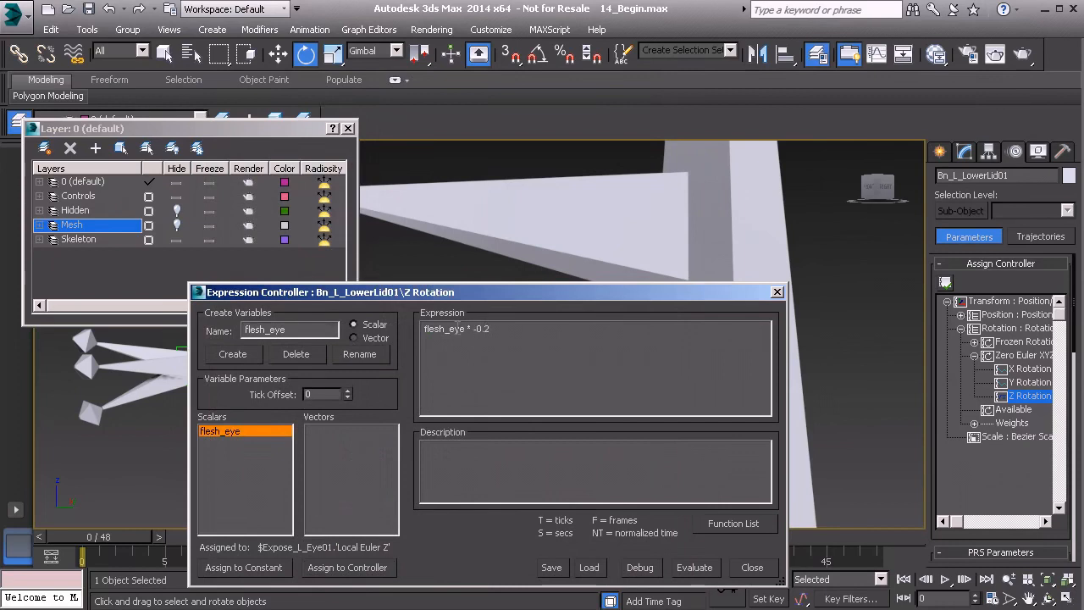
left_click(703, 572)
left_click(777, 293)
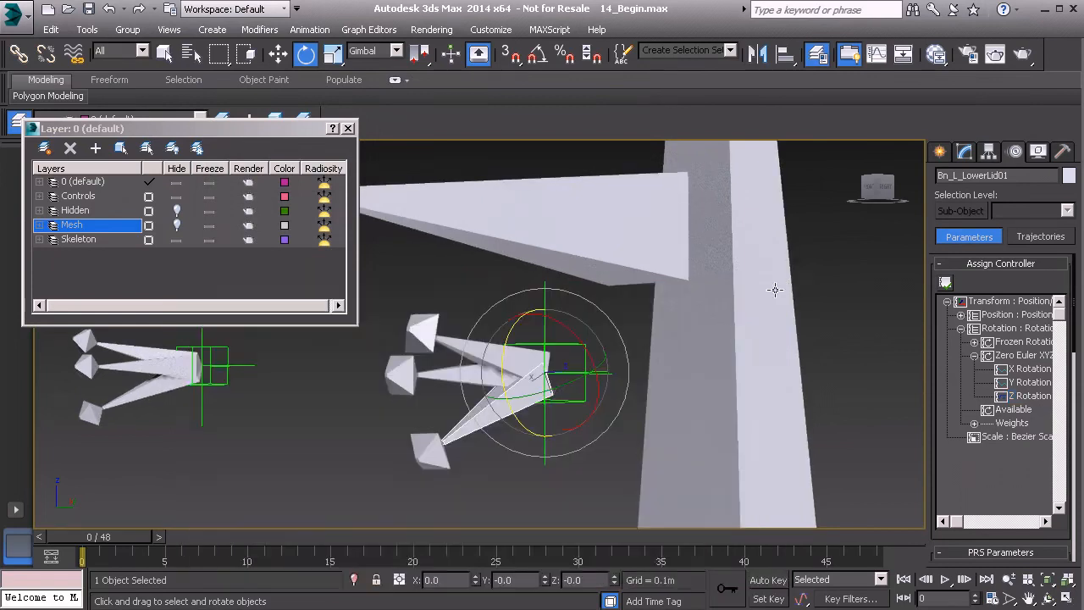
Show the Mesh layer, test-rotate Bn_L_Eye01 to check how both lids follow, cancel the rotations and hide the layer again
left_click(450, 374)
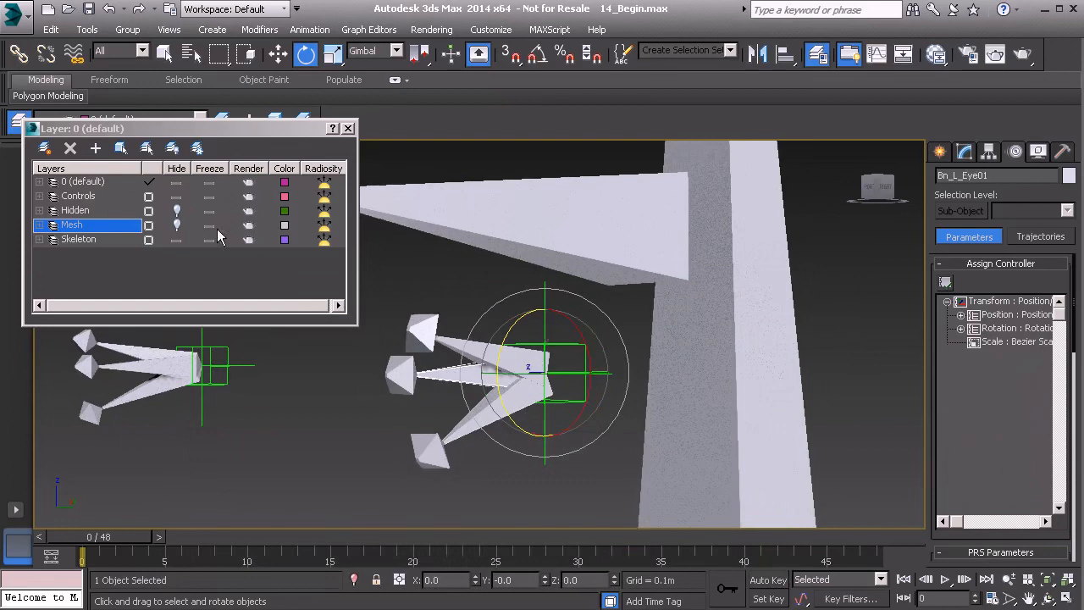
left_click(176, 224)
middle_click_drag(605, 359, 624, 359, "alt")
mouse_move(527, 341)
left_mouse_down()
mouse_move(513, 350)
mouse_move(537, 345)
mouse_move(499, 333)
mouse_move(508, 318)
mouse_move(495, 343)
mouse_move(533, 343)
mouse_move(544, 358)
mouse_move(513, 367)
mouse_move(496, 356)
mouse_move(551, 343)
mouse_move(508, 344)
mouse_move(508, 358)
mouse_move(544, 361)
mouse_move(519, 341)
mouse_move(532, 351)
mouse_move(508, 358)
mouse_move(539, 348)
mouse_move(513, 341)
mouse_move(538, 346)
left_mouse_up()
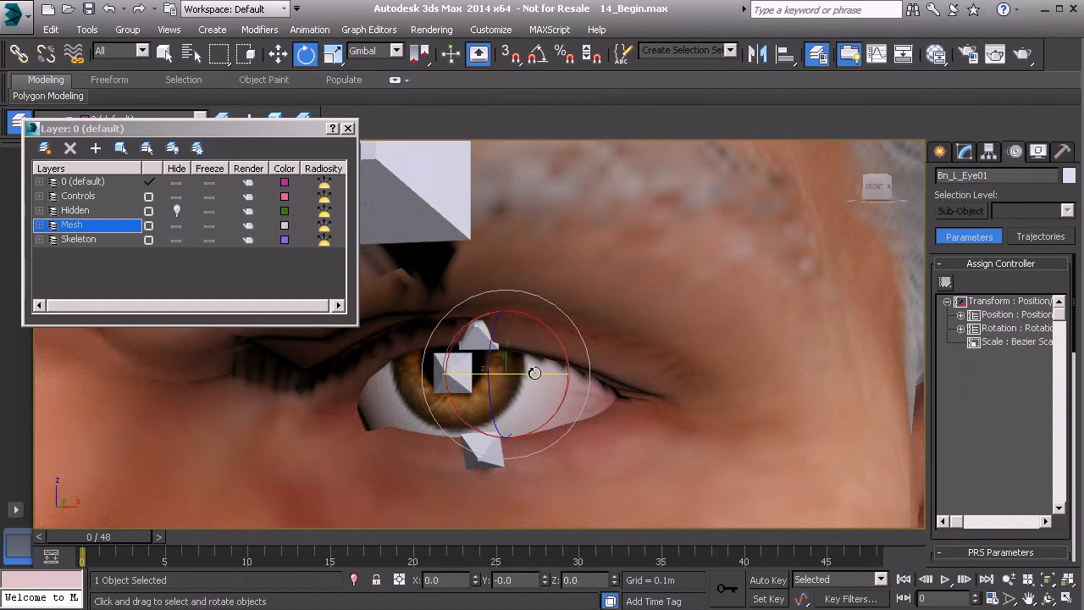
left_click_drag(545, 374, 447, 372)
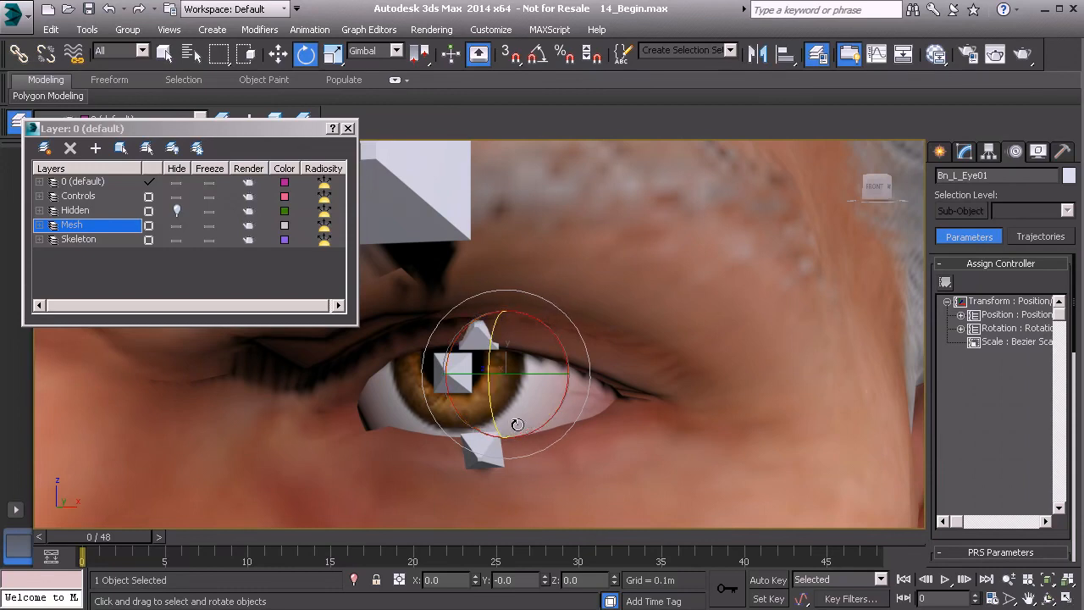
left_click(177, 226)
Assign a Float Expression controller to the Y Rotation of Bn_L_UpperLid01 and create a scalar variable named flesh_eye in it
middle_click_drag(517, 363, 479, 369, "alt")
left_click(472, 348)
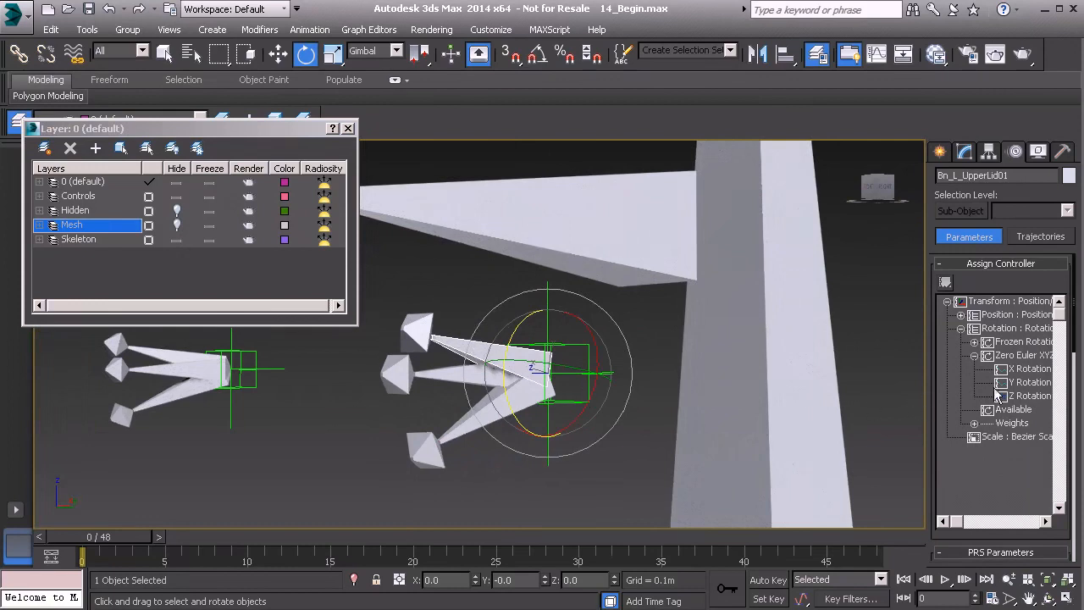
left_click(1027, 385)
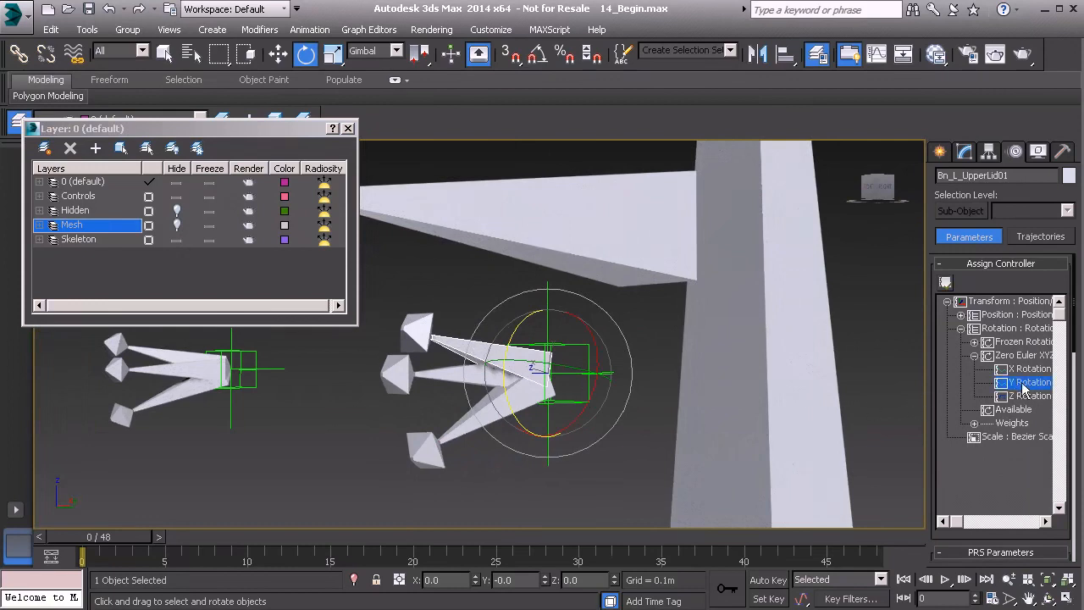
left_click(945, 282)
left_click(493, 213)
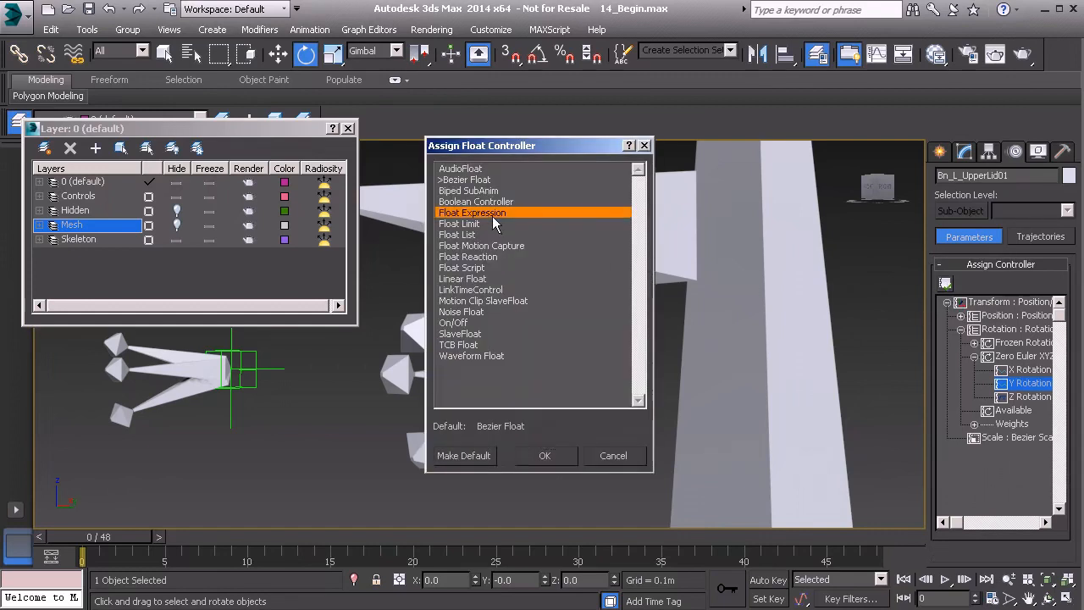
left_click(544, 455)
left_click(311, 326)
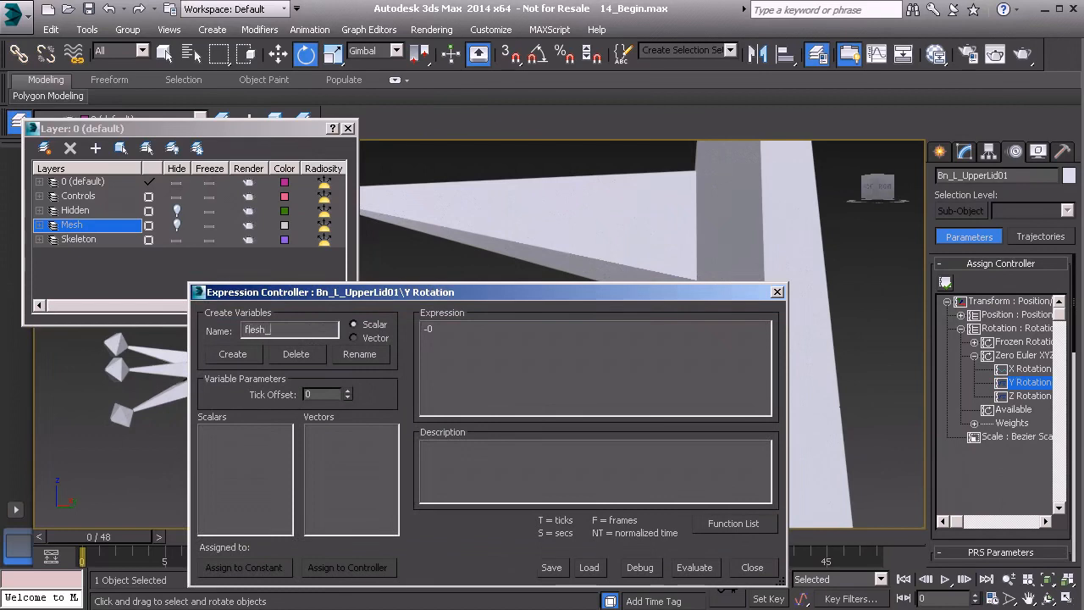
left_click(240, 354)
Assign flesh_eye to the Local Euler Y controller of Expose_L_Eye01 and evaluate the Y Rotation expression flesh_eye * 0.2
left_click(353, 567)
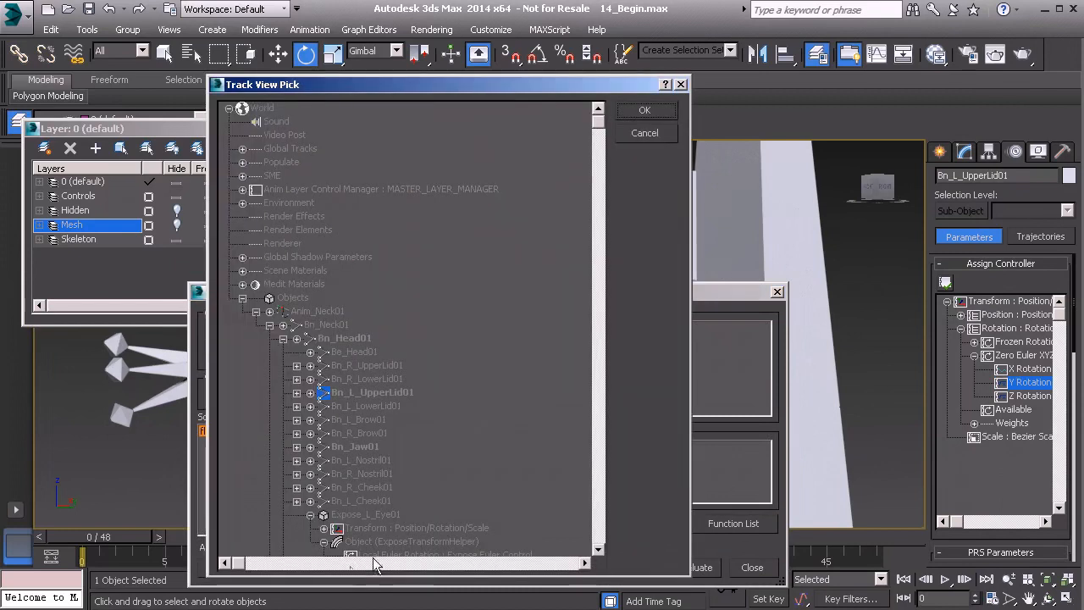
scroll(397, 412, "down", 1)
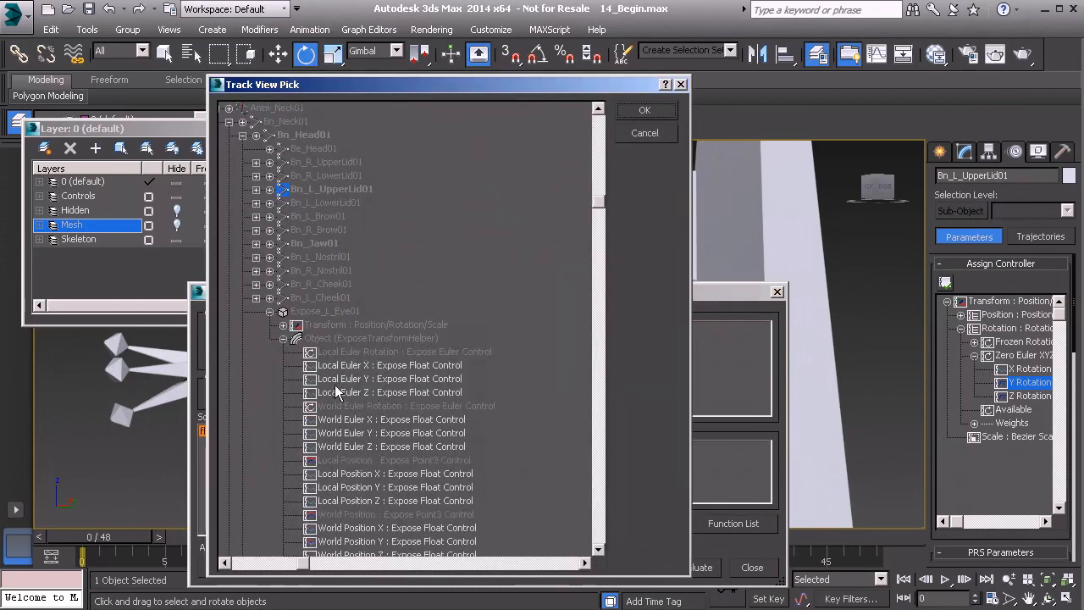
left_click(345, 381)
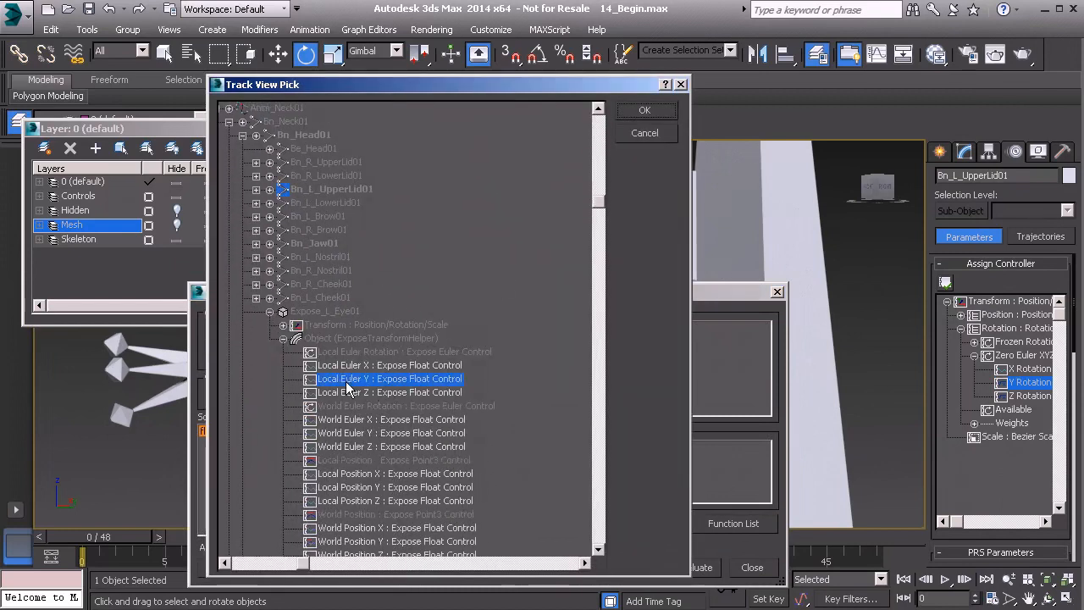
left_click(644, 111)
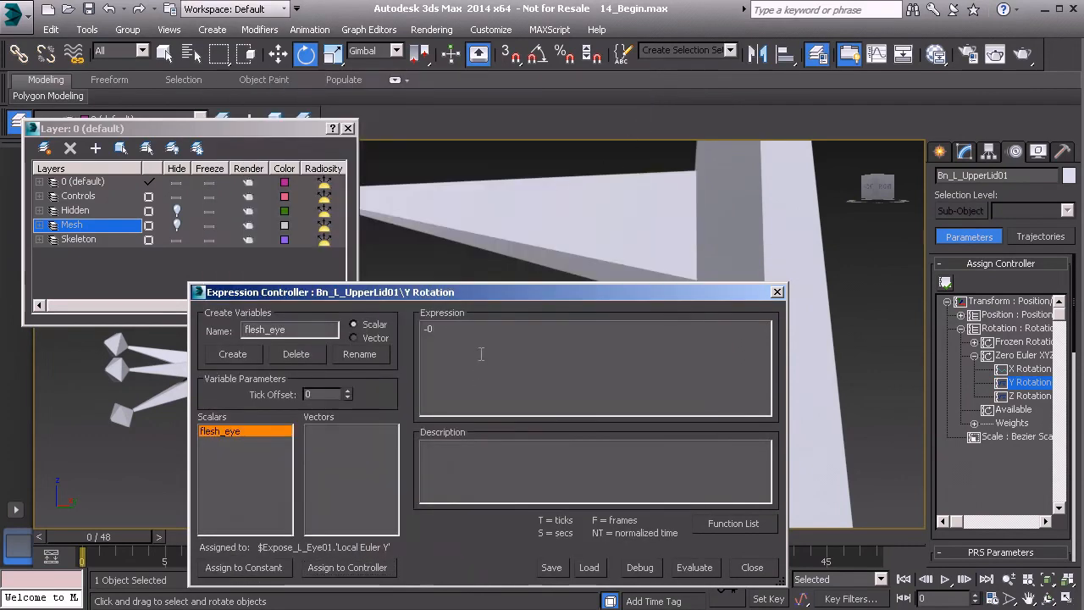
type("flesh_eye * 0.2")
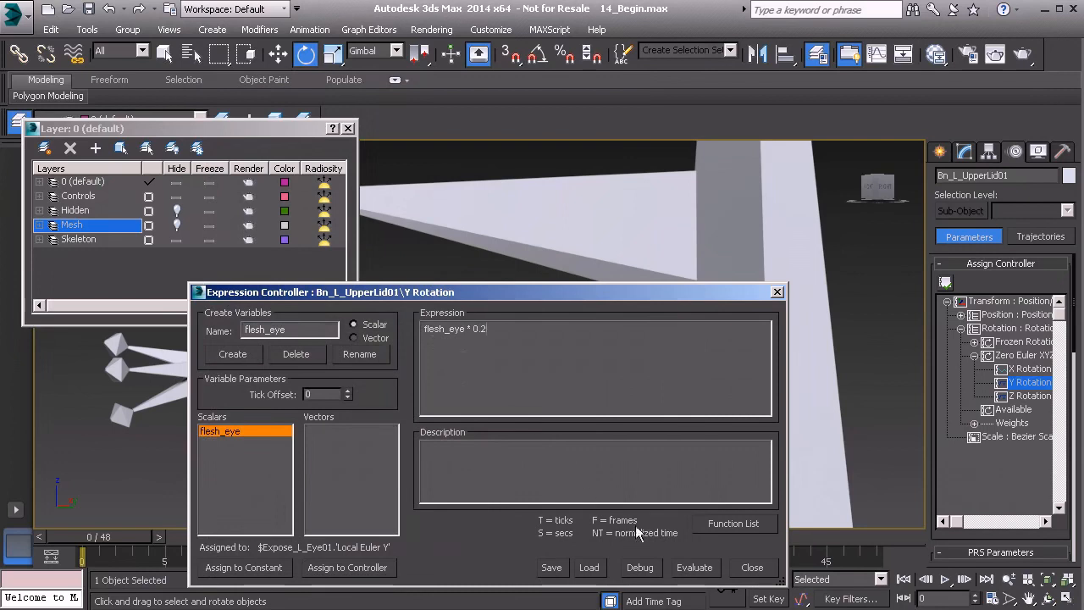
left_click(696, 569)
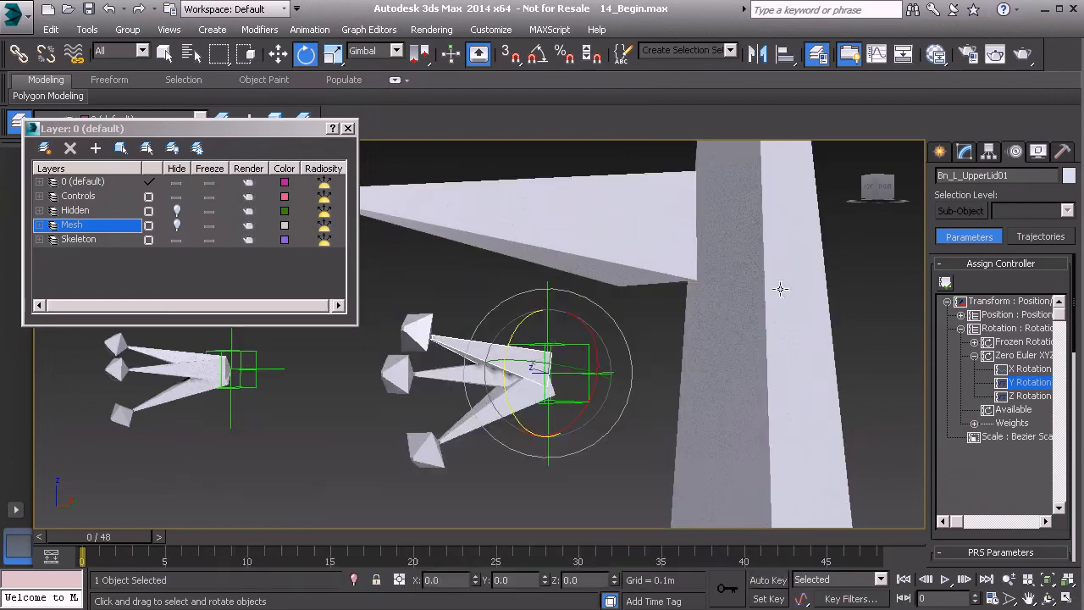
Test-rotate Bn_L_Eye01 with the Mesh layer shown to check the upper lid's sideways response, cancel it and hide the layer
left_click(461, 378)
left_click(176, 225)
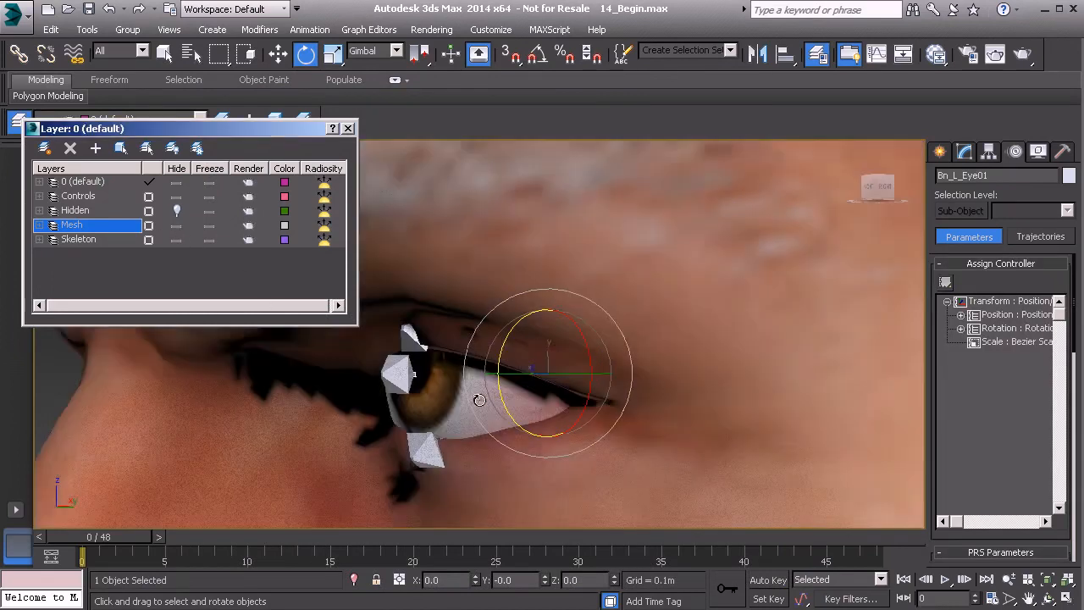
scroll(555, 400, "up", 4)
left_click_drag(554, 400, 529, 389)
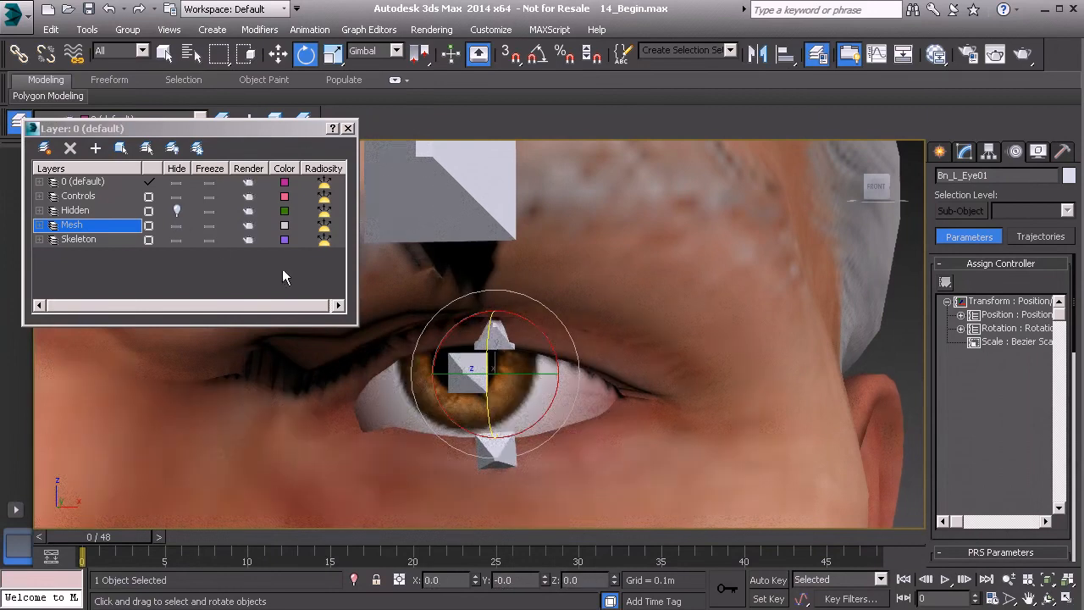
left_click(177, 224)
middle_click_drag(522, 393, 468, 408, "alt")
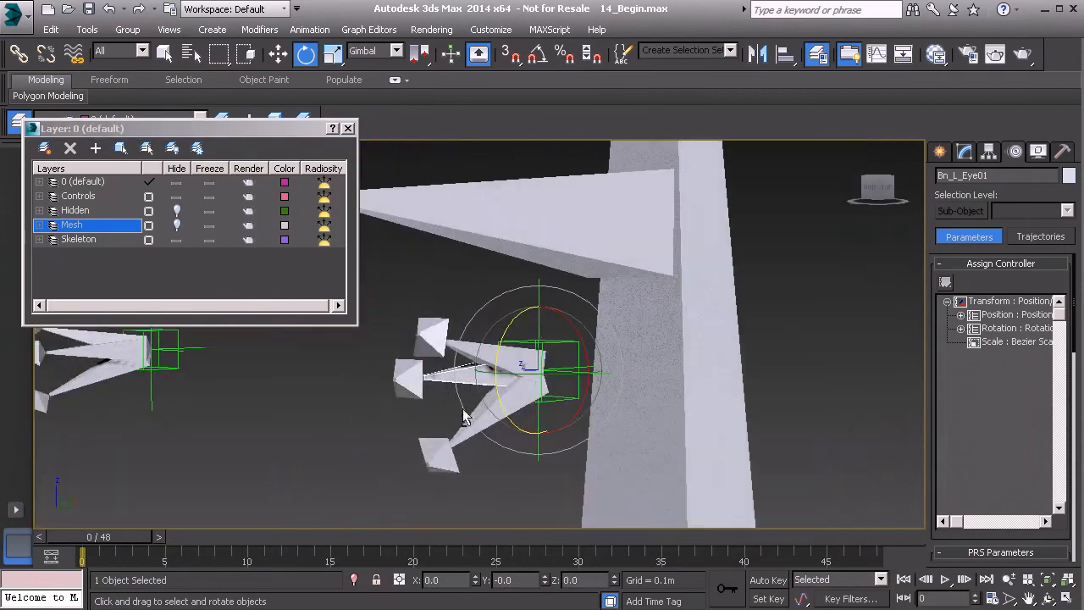
Assign a Float Expression controller to the Y Rotation of Bn_L_LowerLid01 and create a scalar variable named flesh_eye in it
left_click(501, 412)
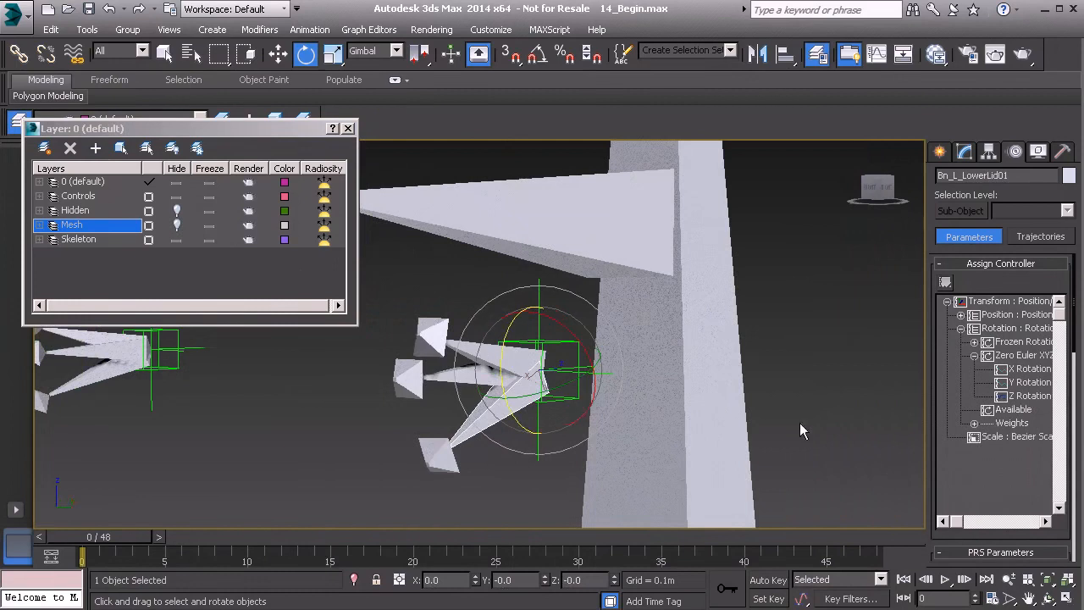
left_click(1027, 385)
left_click(945, 282)
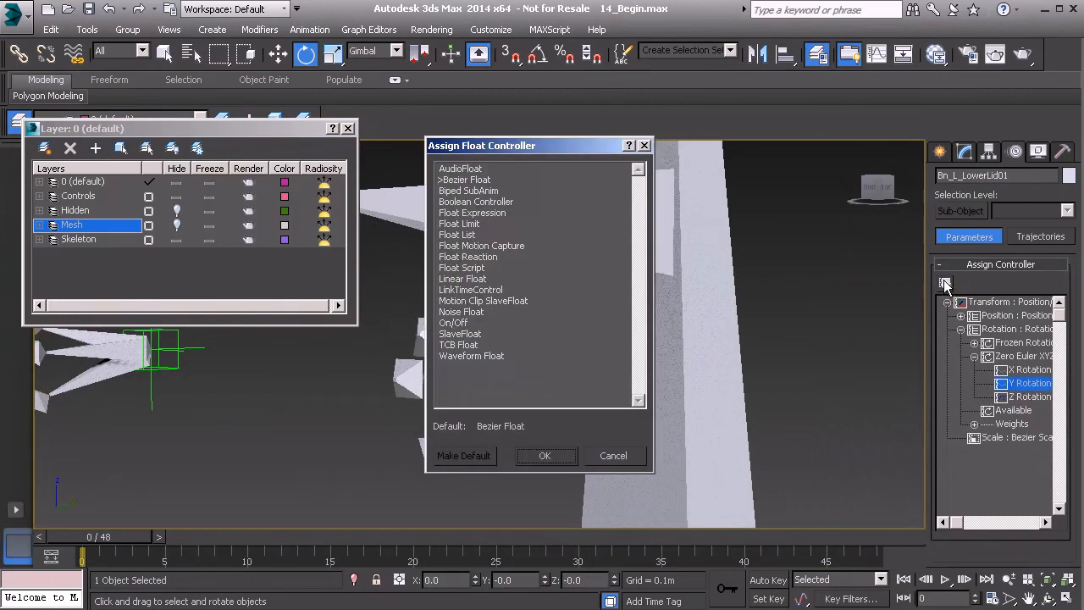
left_click(480, 213)
left_click(545, 456)
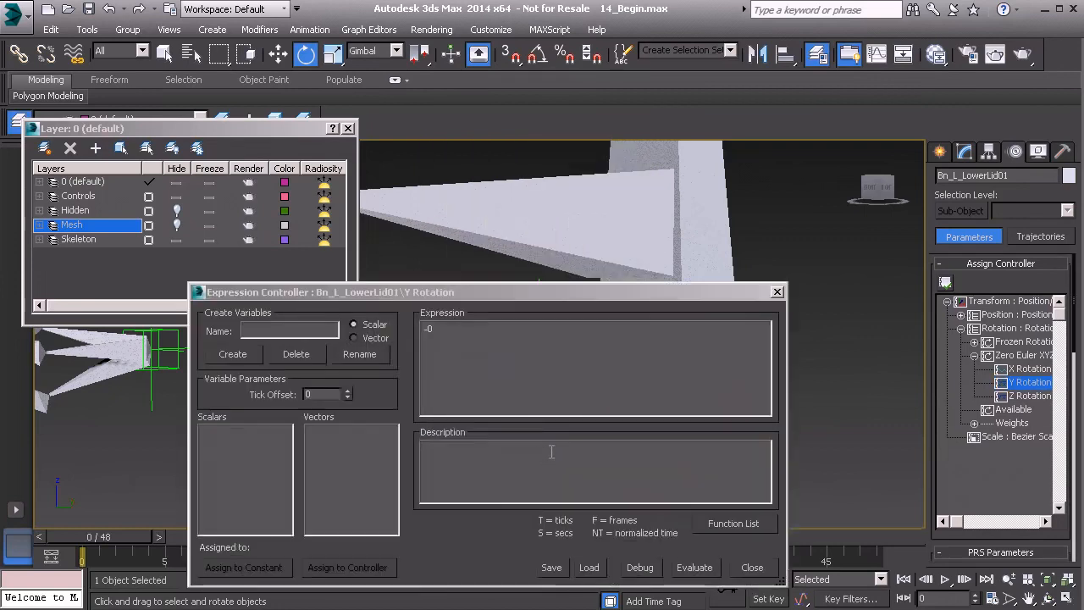
left_click(295, 329)
type("flesh_eyel")
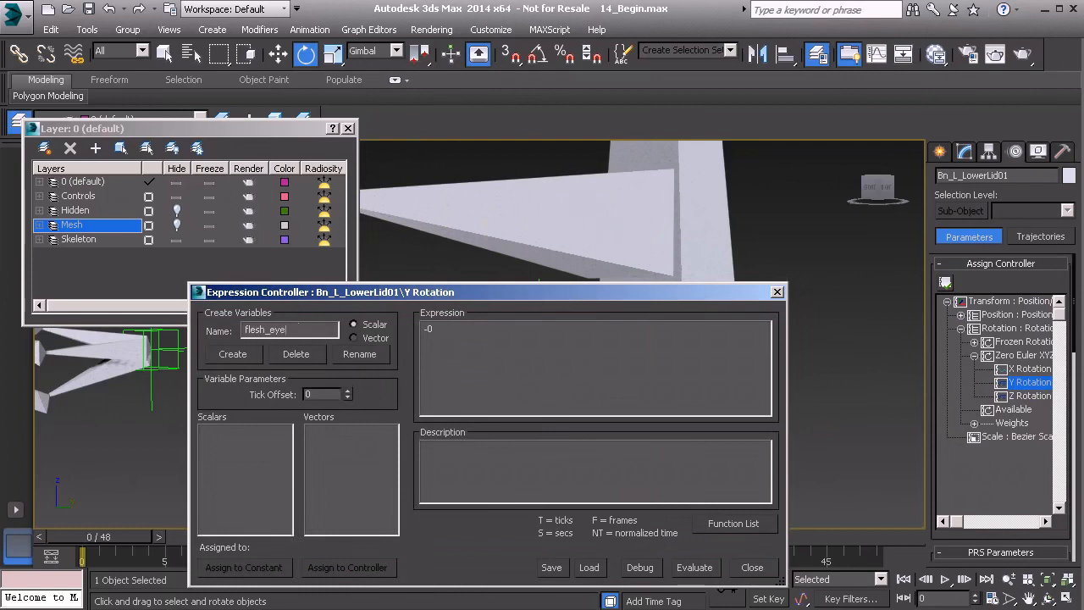
left_click(247, 356)
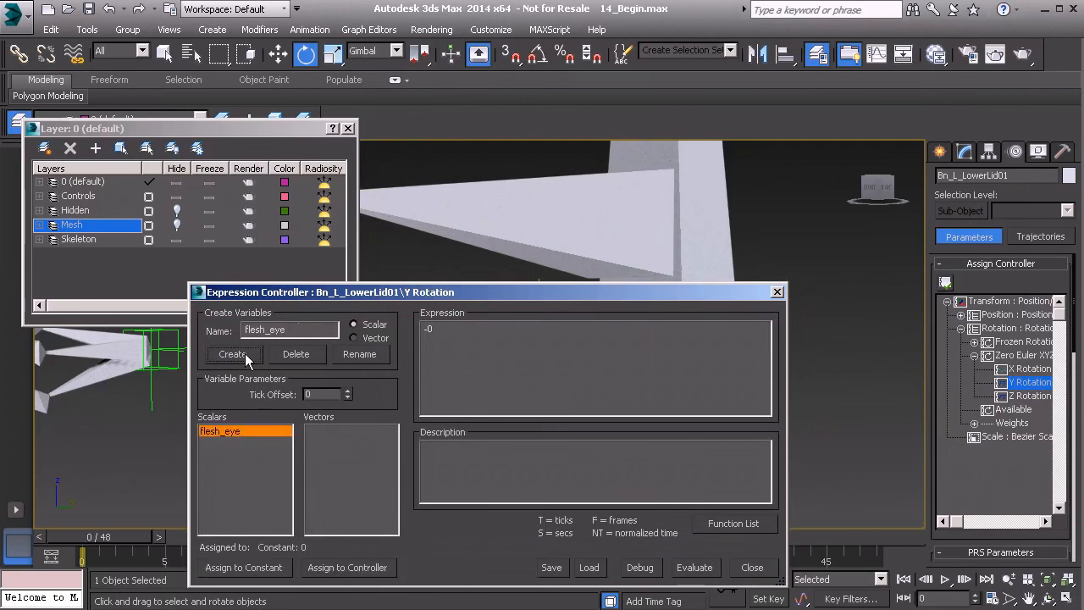
Assign flesh_eye to the Local Euler Y controller of Expose_L_Eye01 and evaluate a Y Rotation expression that multiplies flesh_eye by a factor
left_click(366, 569)
scroll(407, 373, "down", 5)
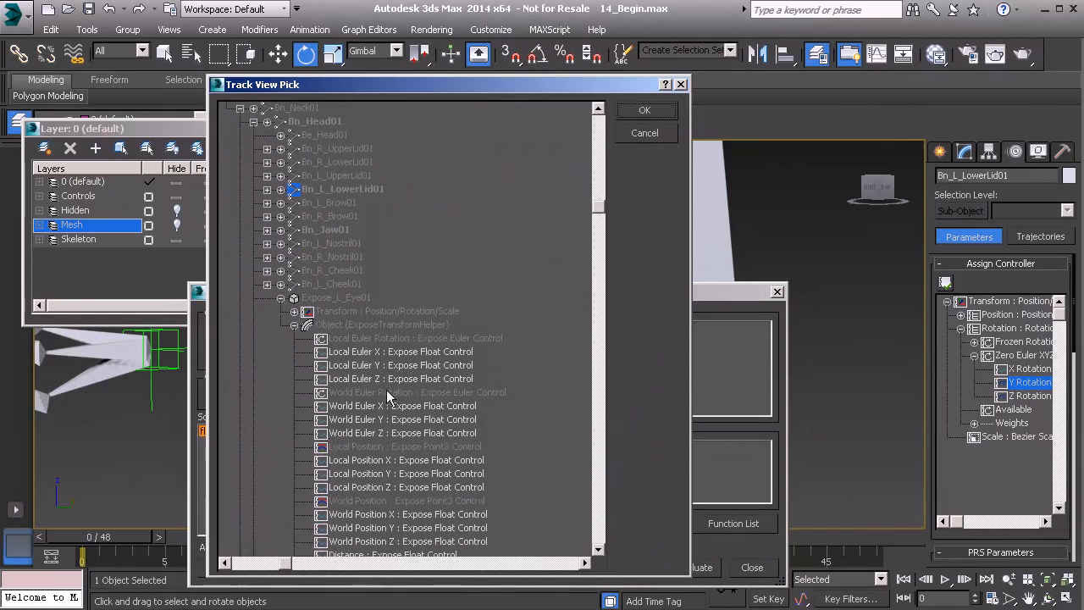
left_click(366, 365)
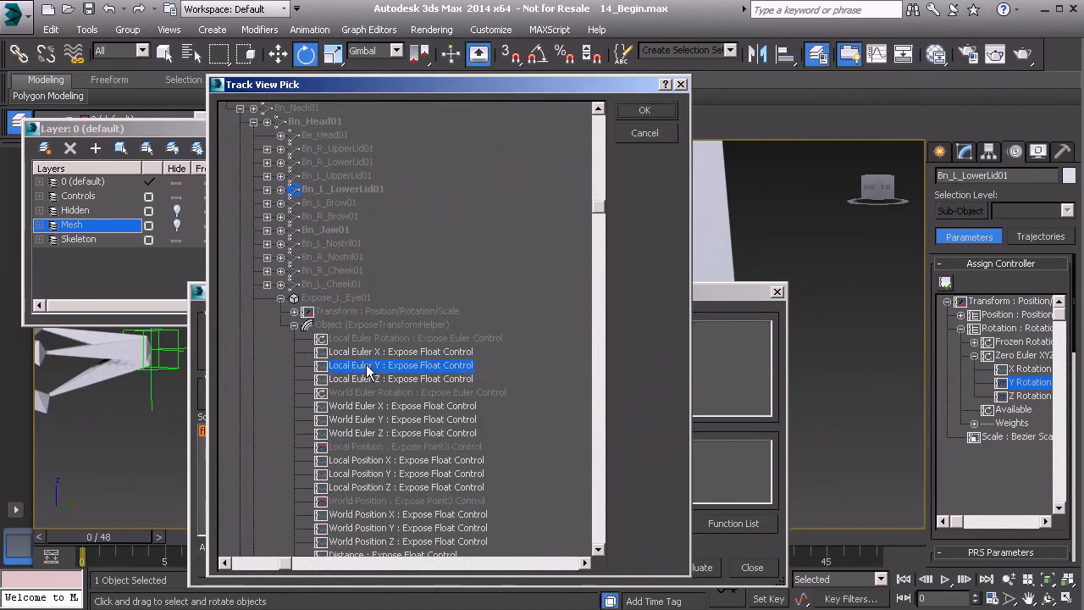
left_click(647, 113)
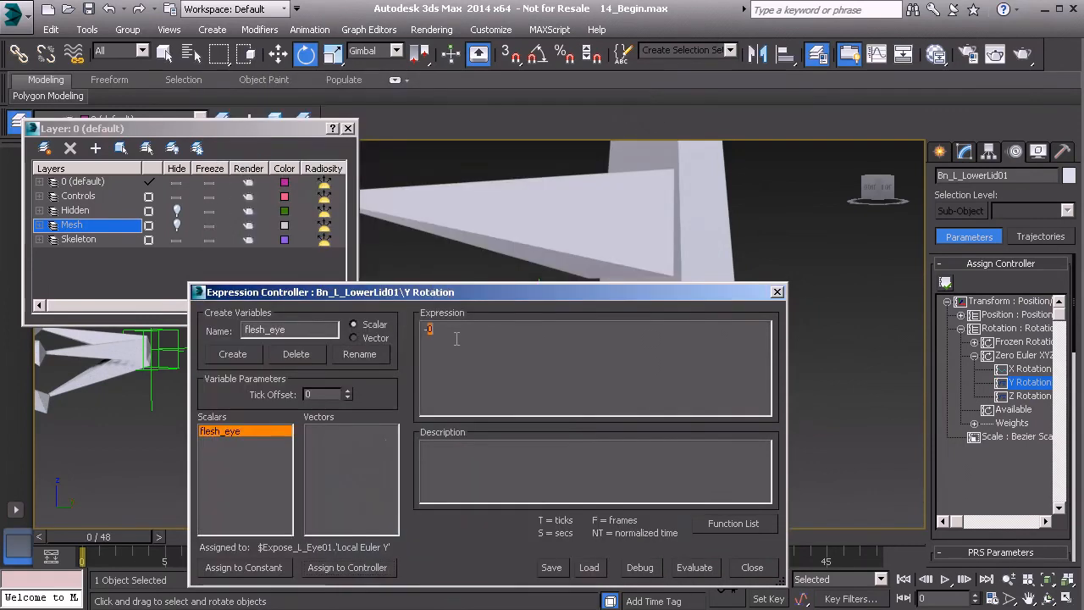
left_click_drag(437, 329, 418, 328)
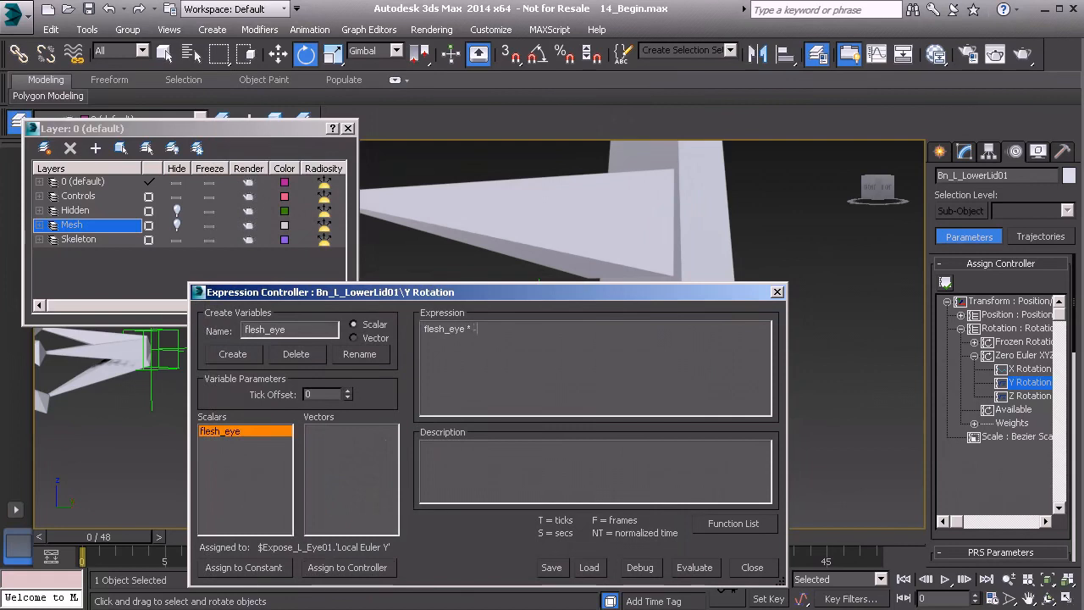
left_click(692, 567)
left_click(778, 292)
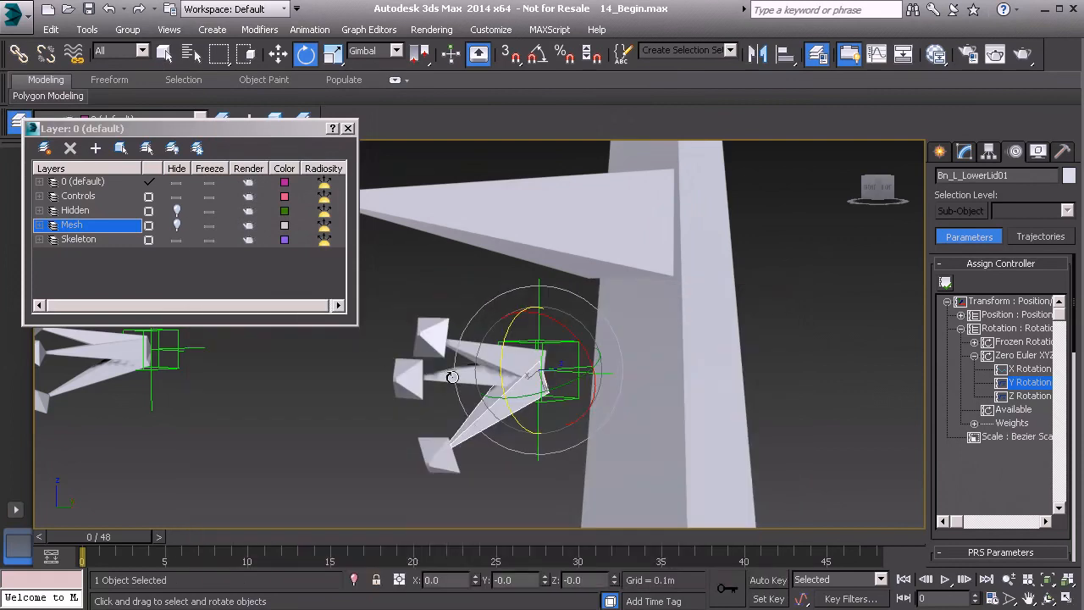
Show the Mesh layer, test-rotate Bn_L_Eye01 to check the lids' sideways response, undo the rotation and inspect the face around the eyes
left_click(383, 369)
left_click(177, 226)
middle_click_drag(488, 348, 556, 336, "alt")
left_click_drag(520, 384, 538, 408)
key("ctrl+z")
middle_click_drag(511, 392, 567, 381, "alt")
scroll(527, 364, "down", 6)
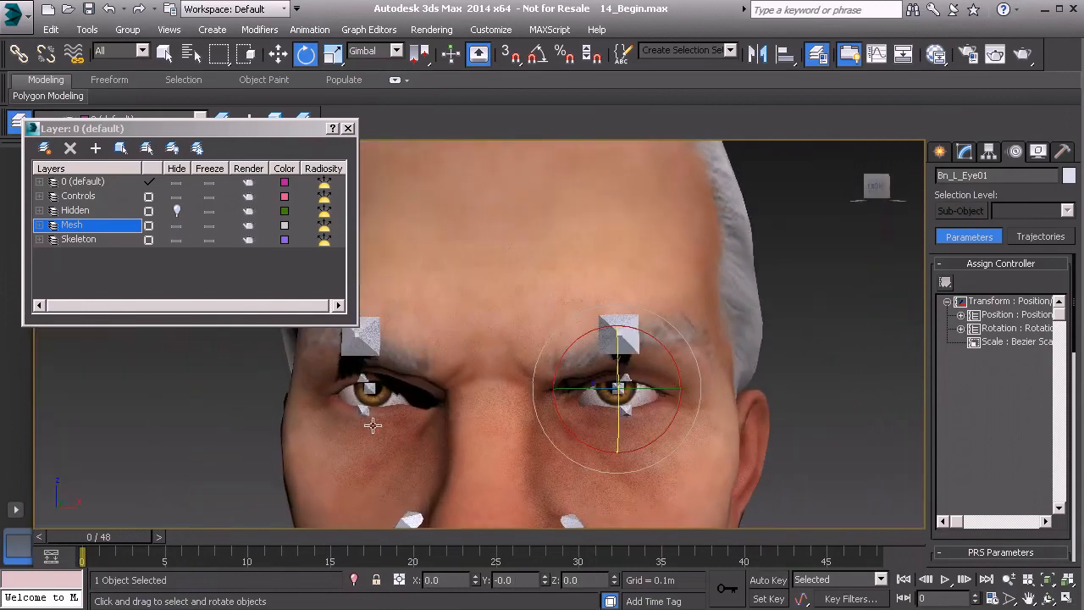
middle_click_drag(657, 411, 620, 376, "alt")
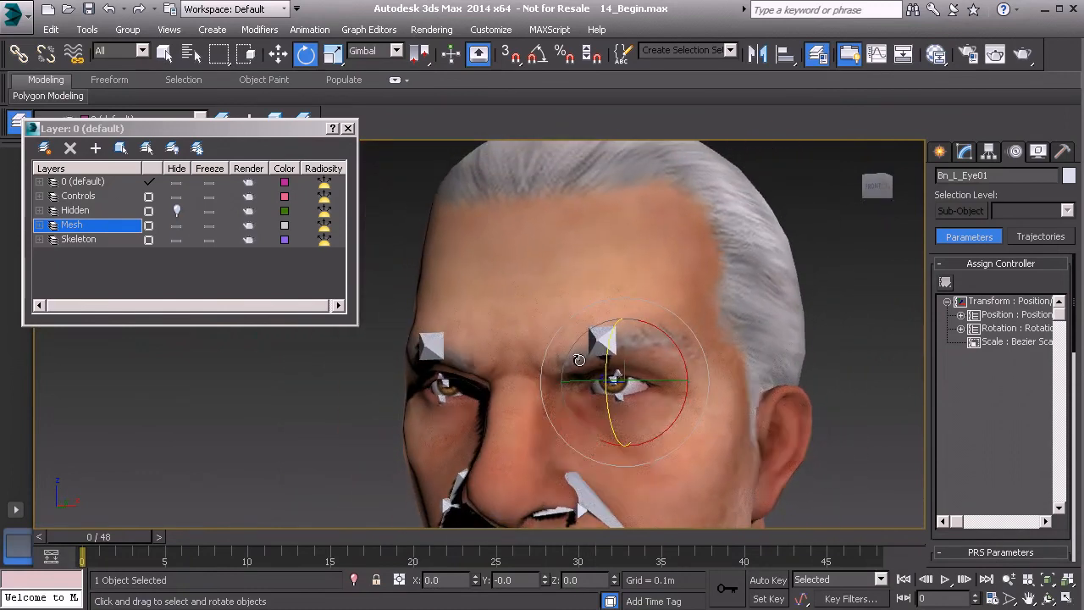